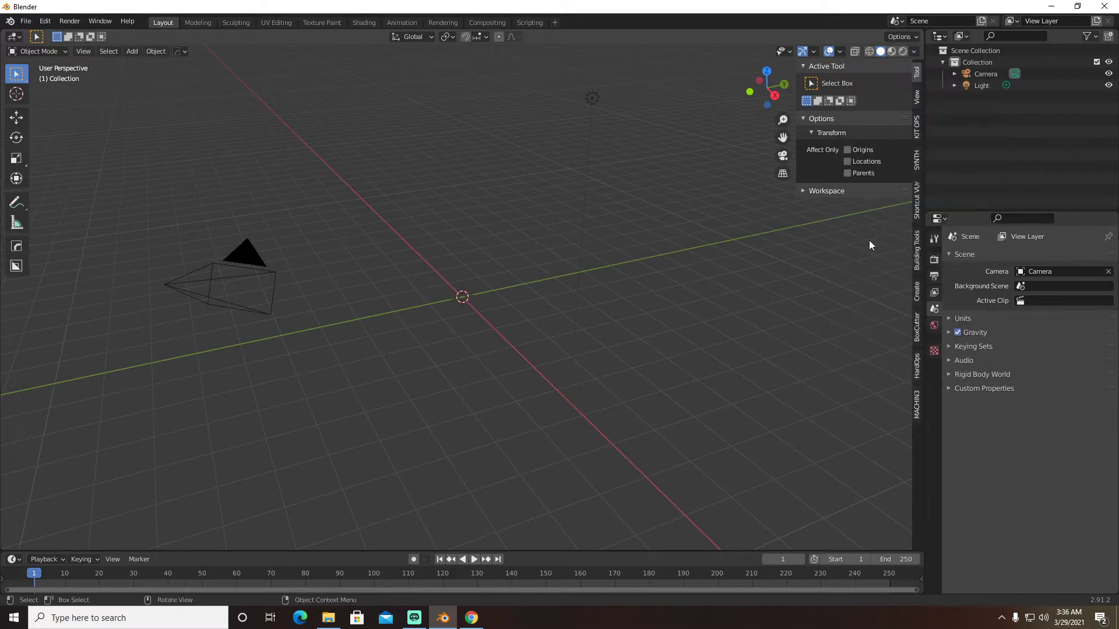
Dock the Shortcut VUr overlay at Center and enable Screen Space Reflections in the Eevee render settings
click(915, 209)
click(896, 99)
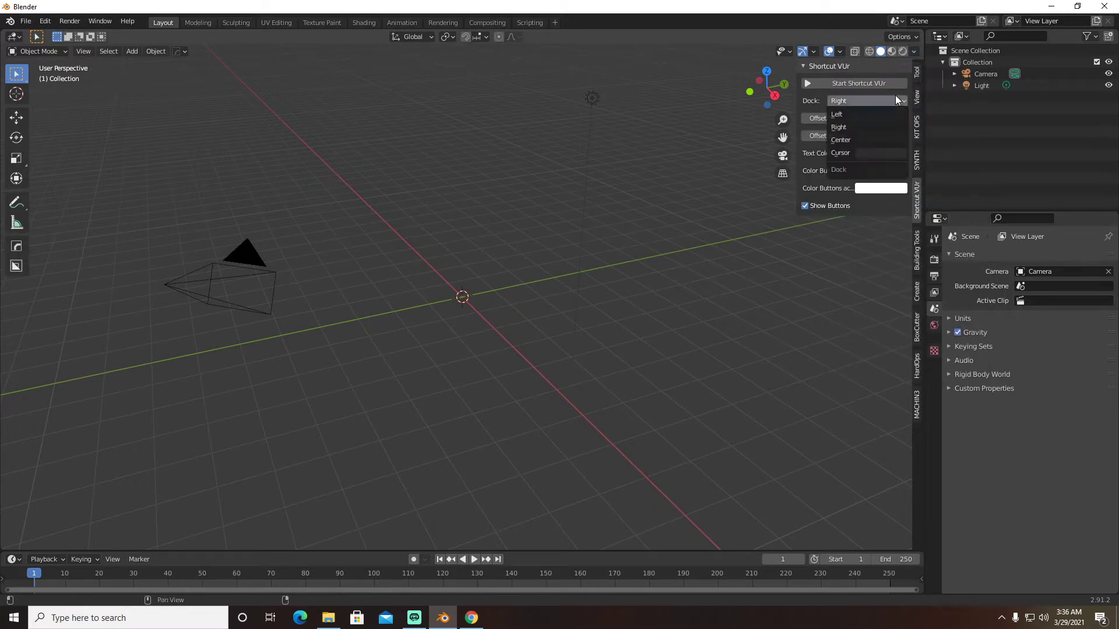
click(854, 135)
click(934, 260)
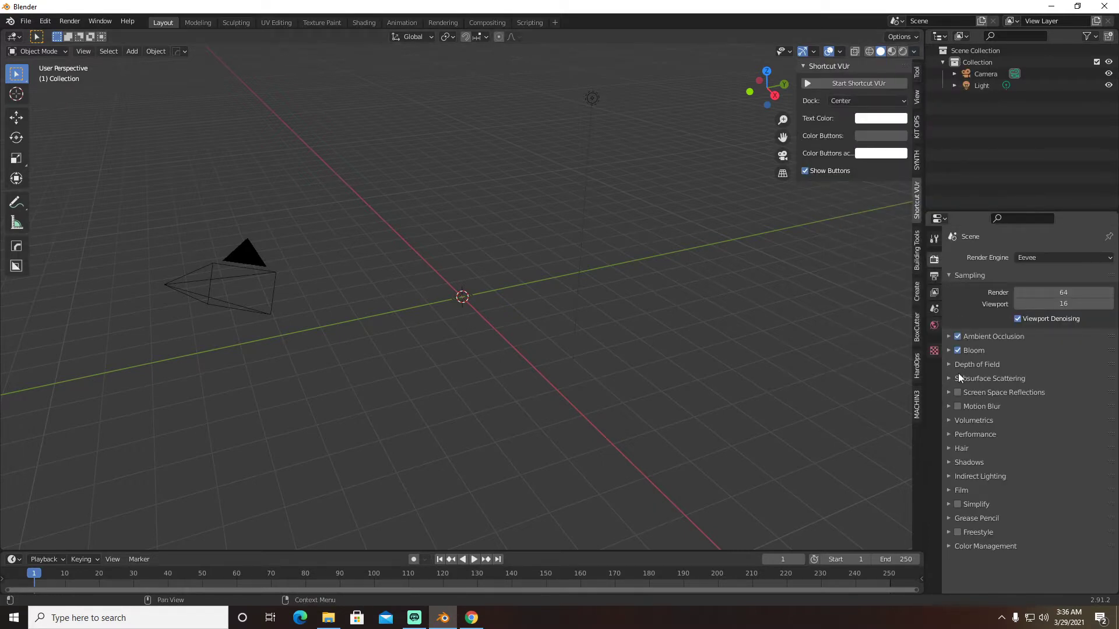
Add a mesh plane at the origin and scale it up into a large ground surface
key(shift+a)
mouse_move(601, 328)
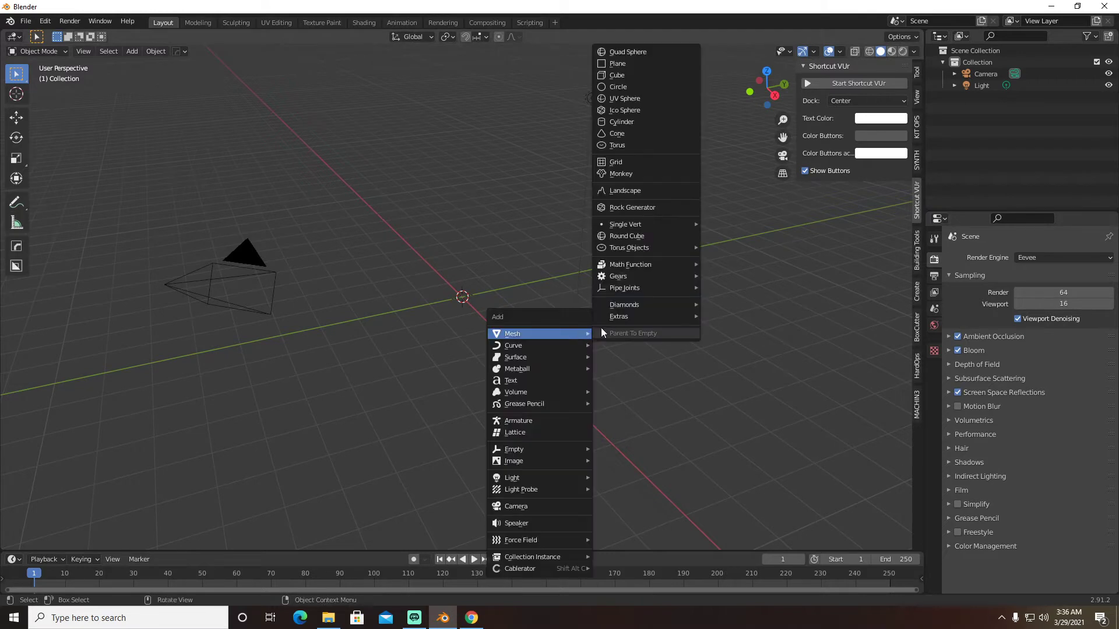
click(633, 64)
key(s)
click(599, 169)
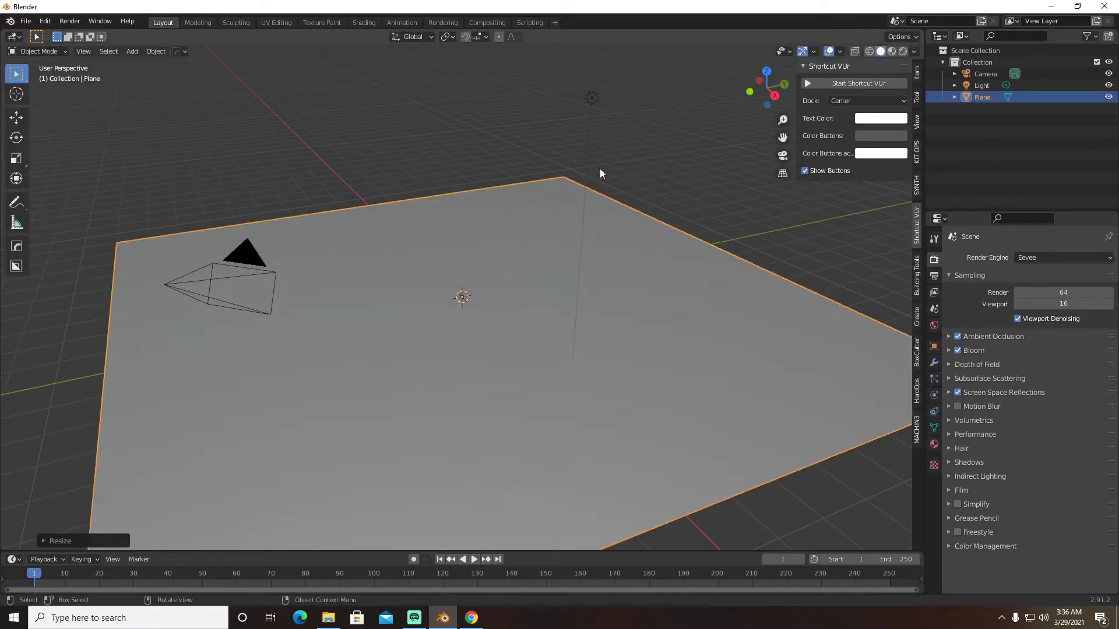
Align the camera to a low-angle view of the plane and start the Shortcut VUr key display
middle_drag(599, 169, 543, 254)
key(ctrl+alt+KP_0)
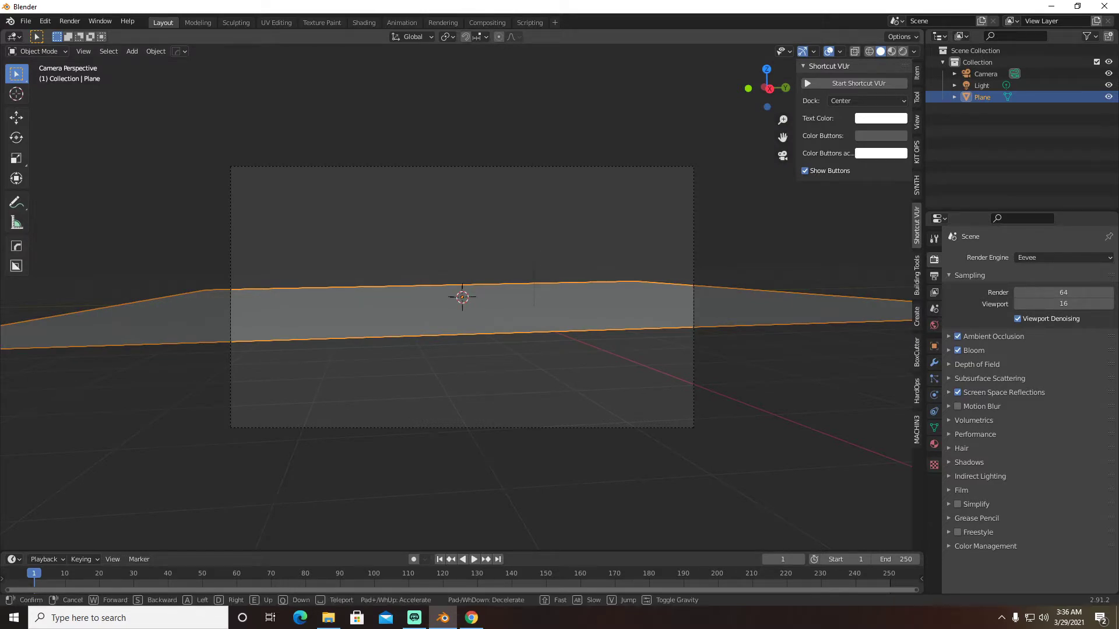
click(848, 84)
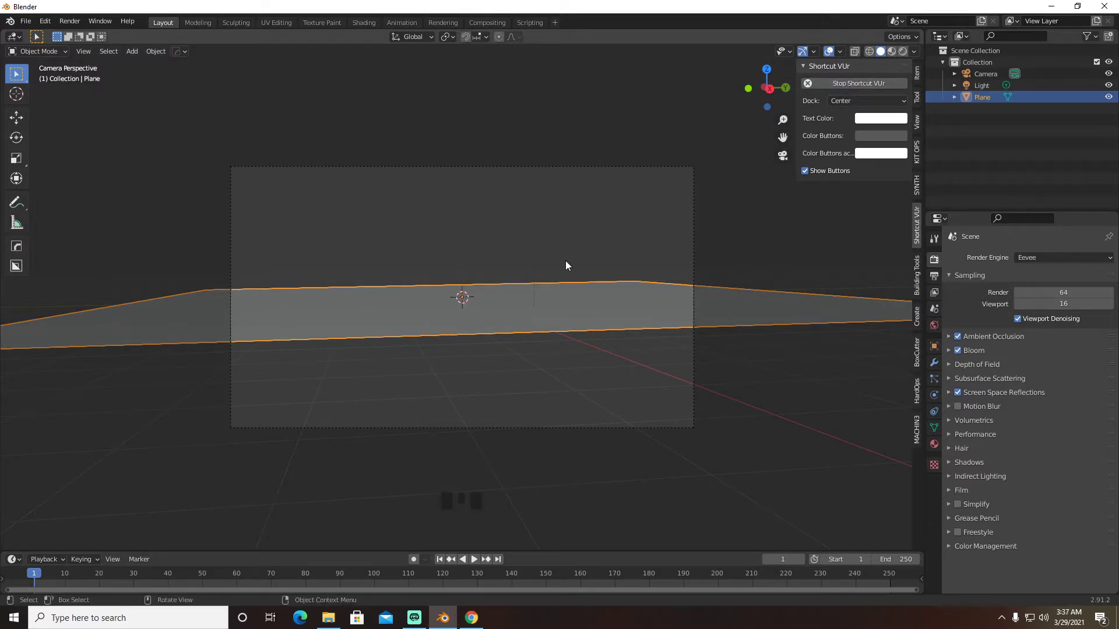
Walk the camera forward until it looks low across the plane's surface
key(shift+grave)
key(w)
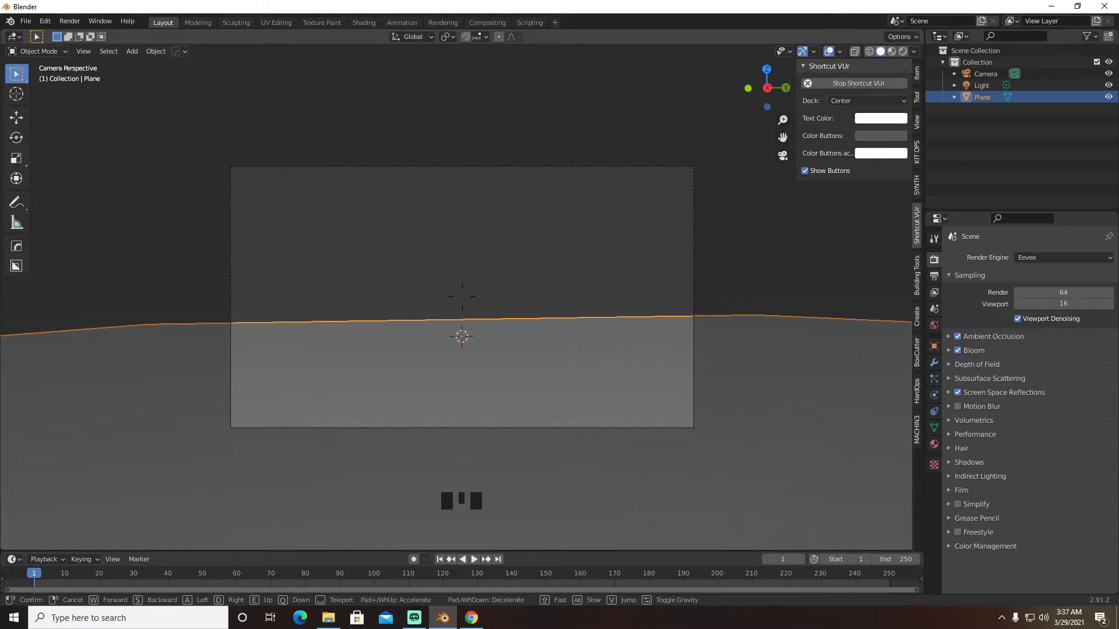
click(463, 298)
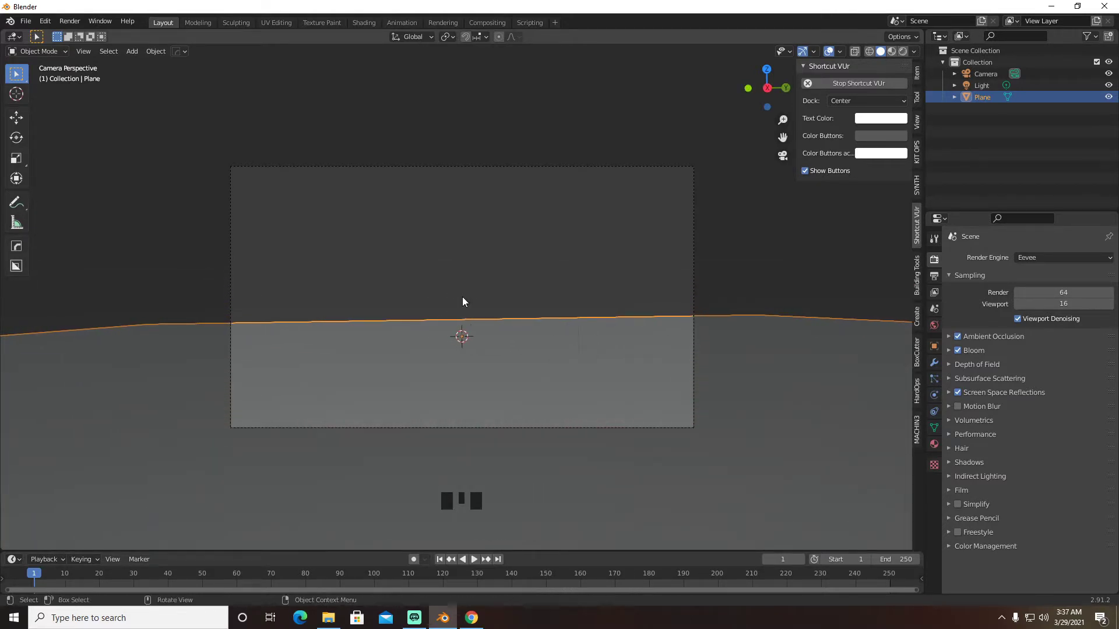
Duplicate the ground plane and raise the copy about 1.9 m along the Z axis
key(shift+d)
click(517, 338)
key(g)
key(z)
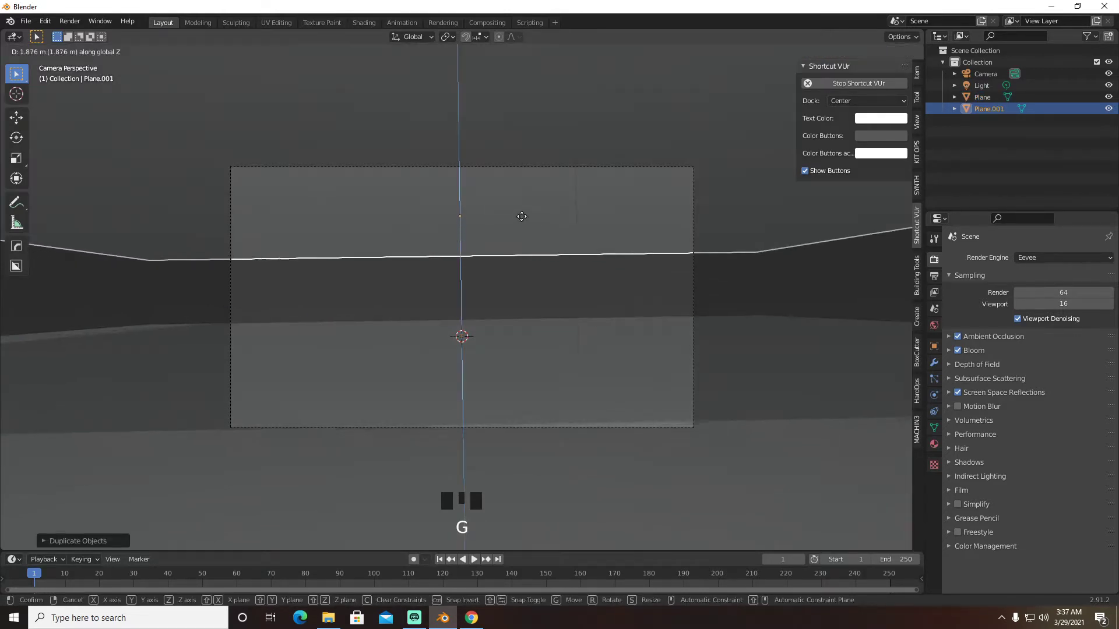
click(521, 214)
Apply the upper plane's scale and subdivide its mesh with 100 cuts
key(ctrl+a)
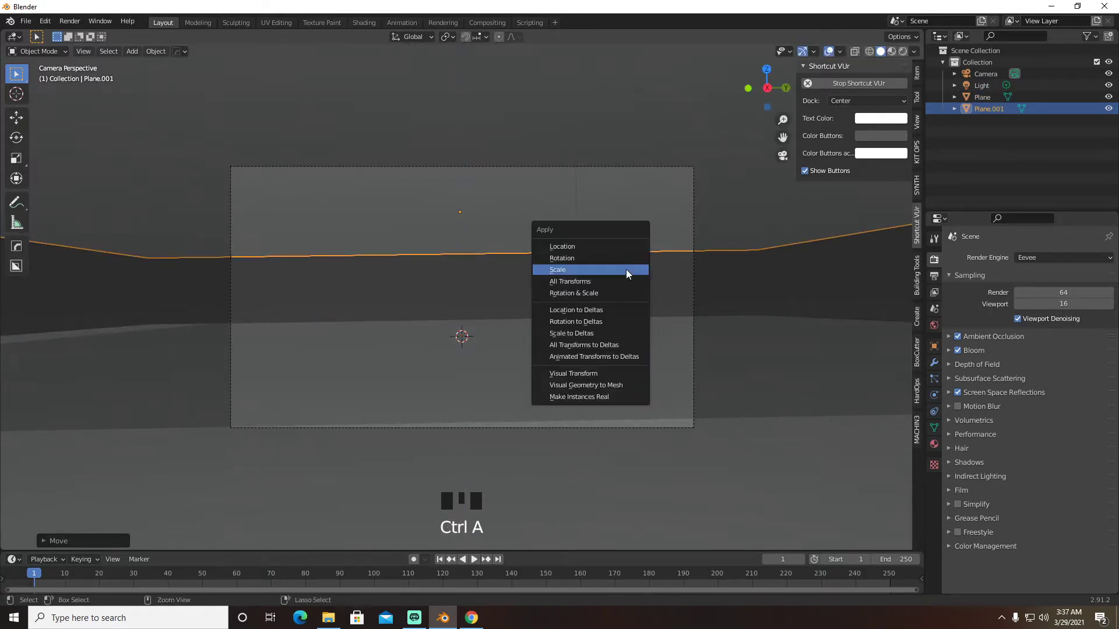
click(626, 269)
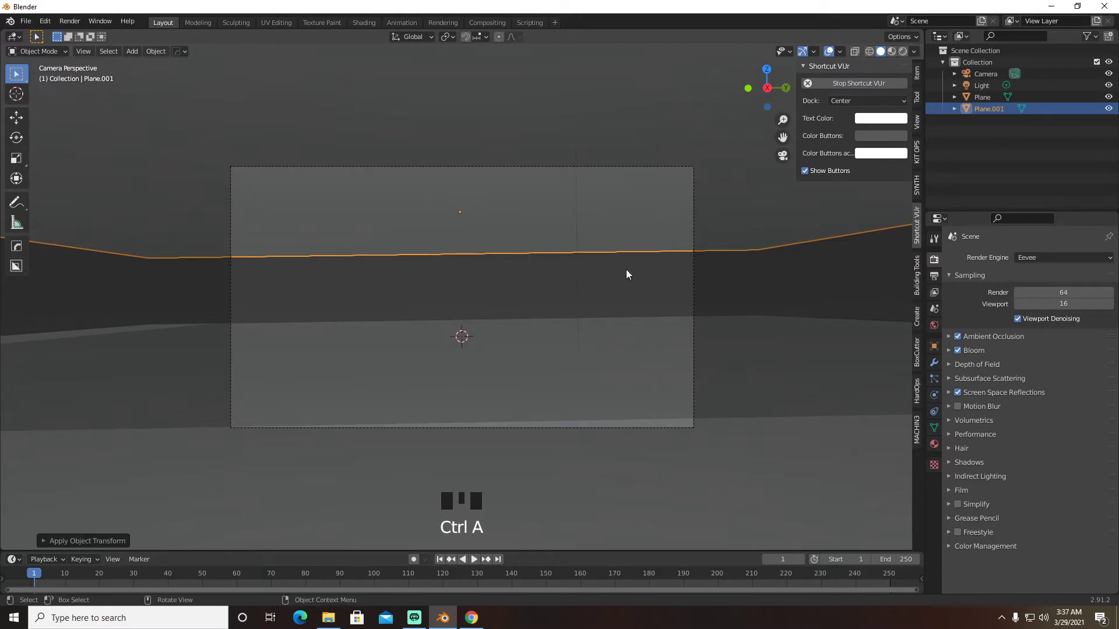
key(Tab)
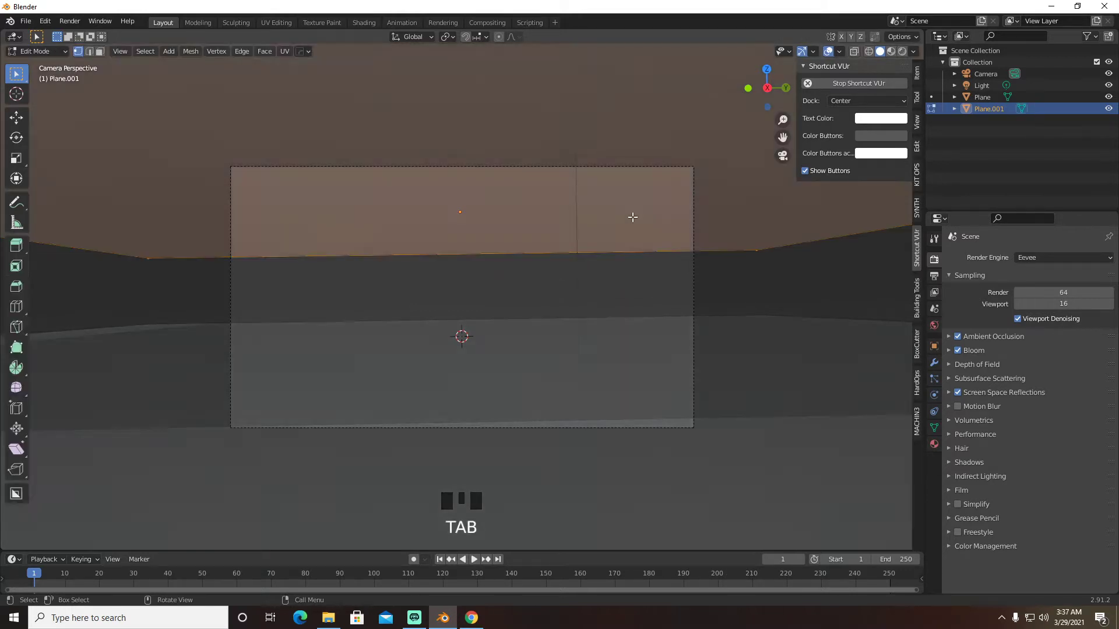
right_click(634, 220)
click(633, 218)
click(107, 541)
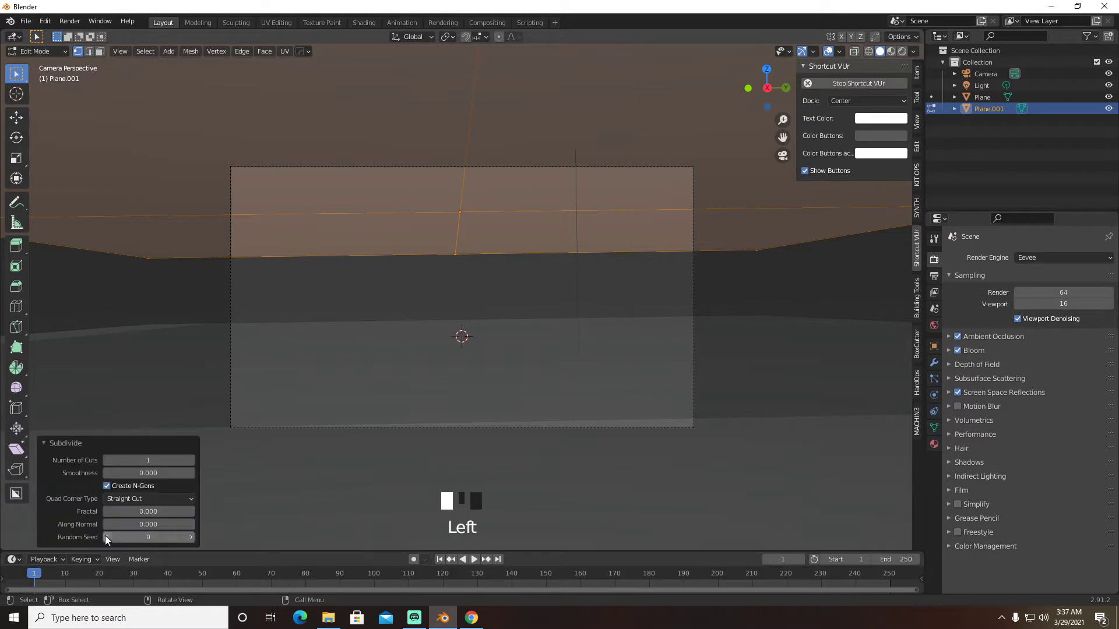
click(141, 461)
text(00)
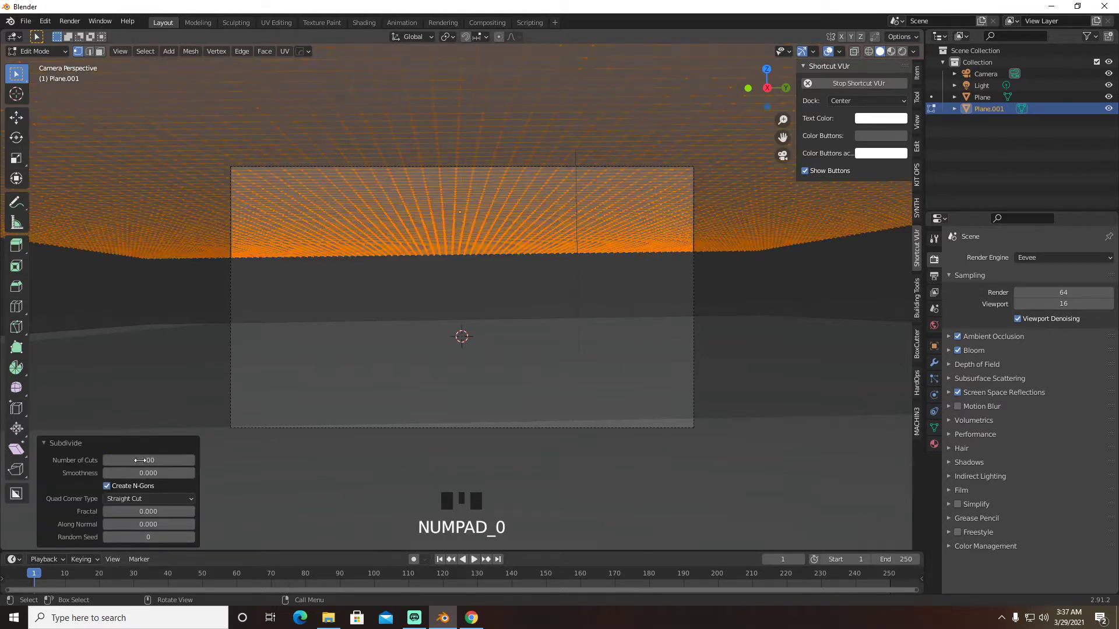
key(Tab)
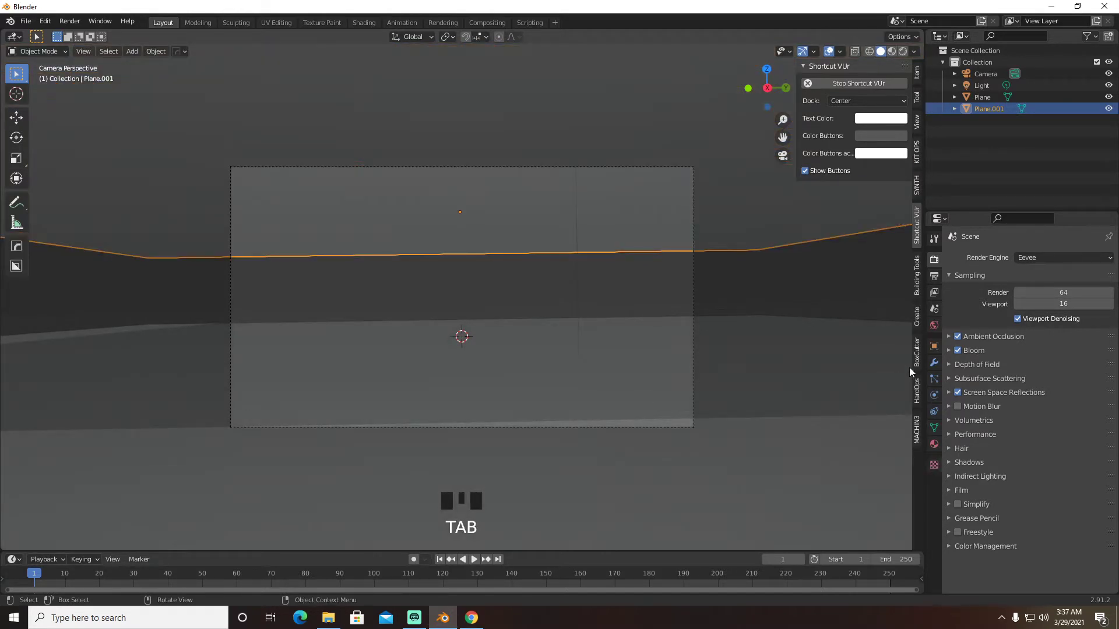
Add a Displace modifier to the upper plane with a new texture of type Clouds
click(934, 362)
click(1023, 261)
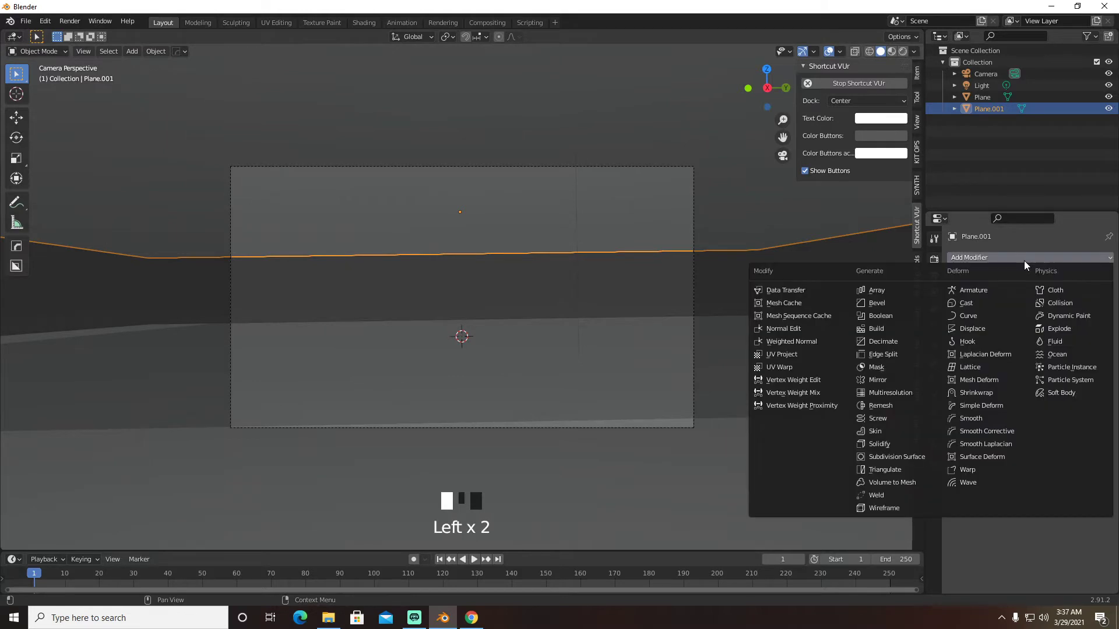
click(982, 332)
click(1055, 296)
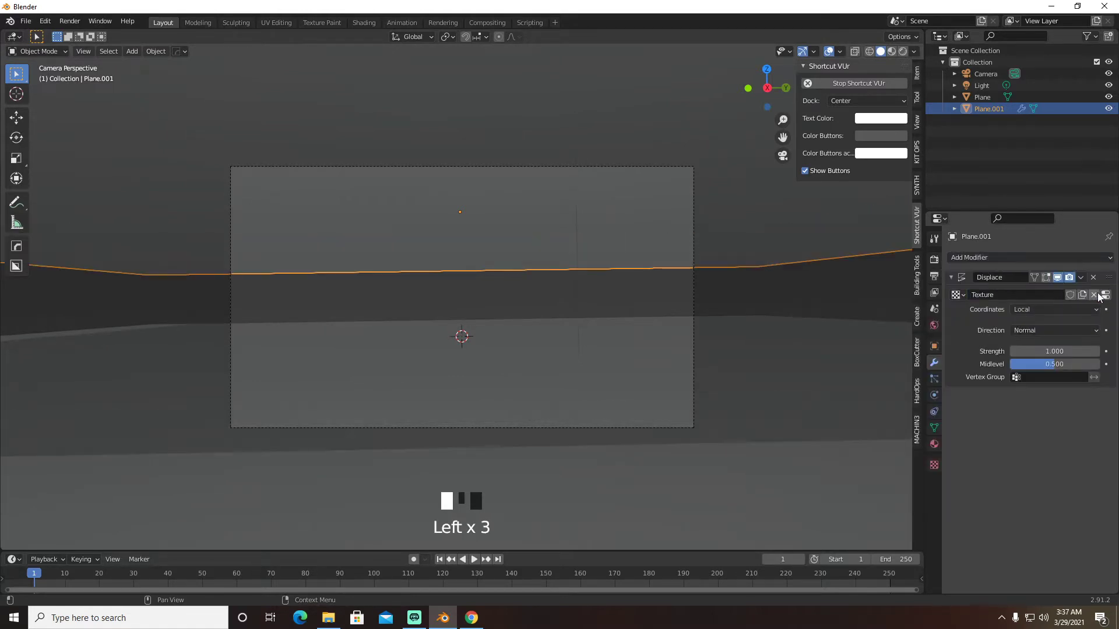
click(1105, 294)
click(1079, 293)
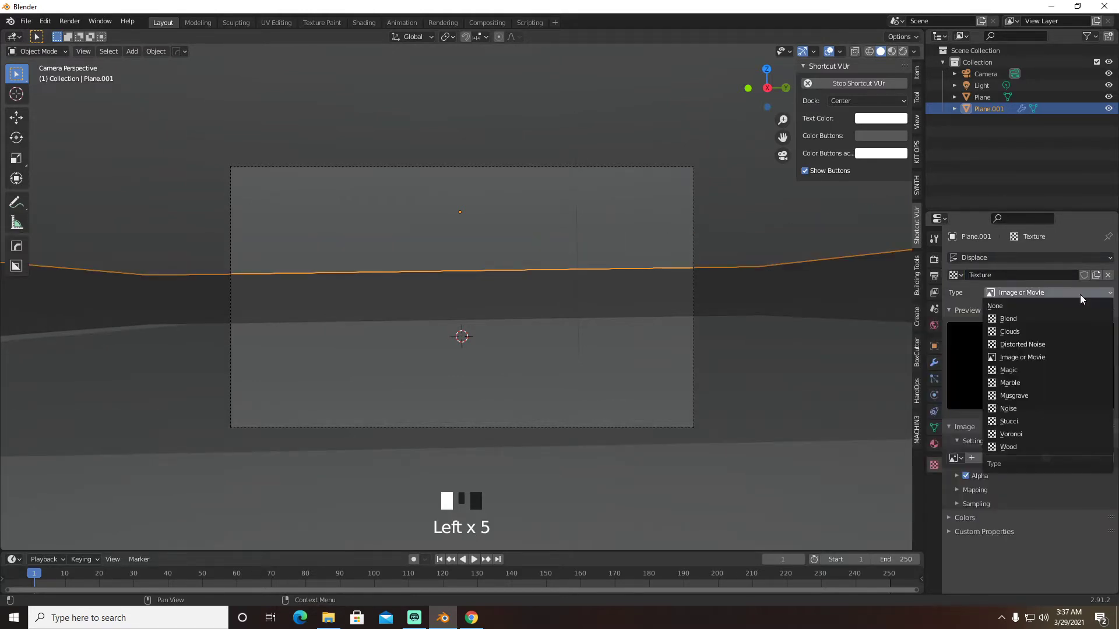
click(1044, 333)
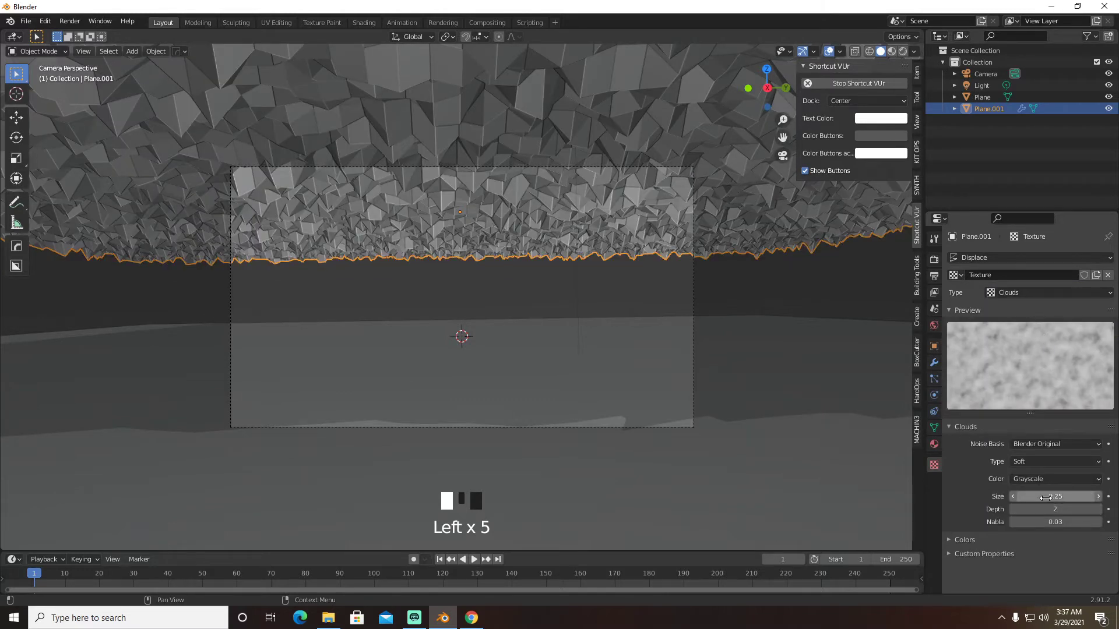
Set the Clouds texture's size to 1.88 and lower the upper plane about 0.47 m along Z
drag(1044, 497, 1085, 497)
key(g)
key(z)
click(797, 451)
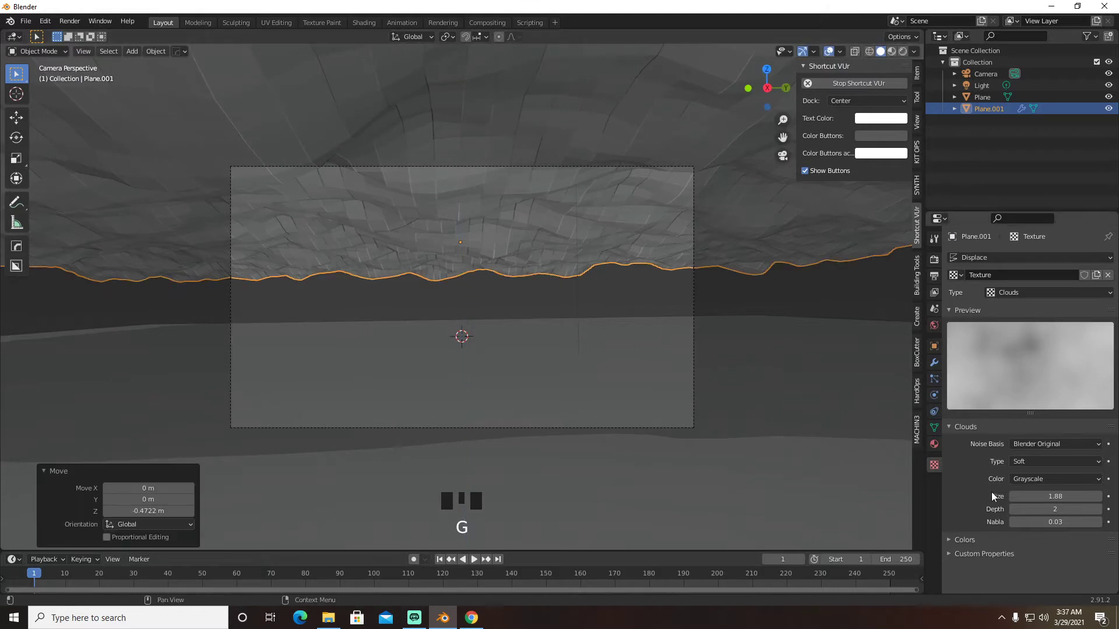
Set the Clouds texture's contrast to 1.490 in its color settings
click(964, 539)
scroll(1019, 525, down, 5)
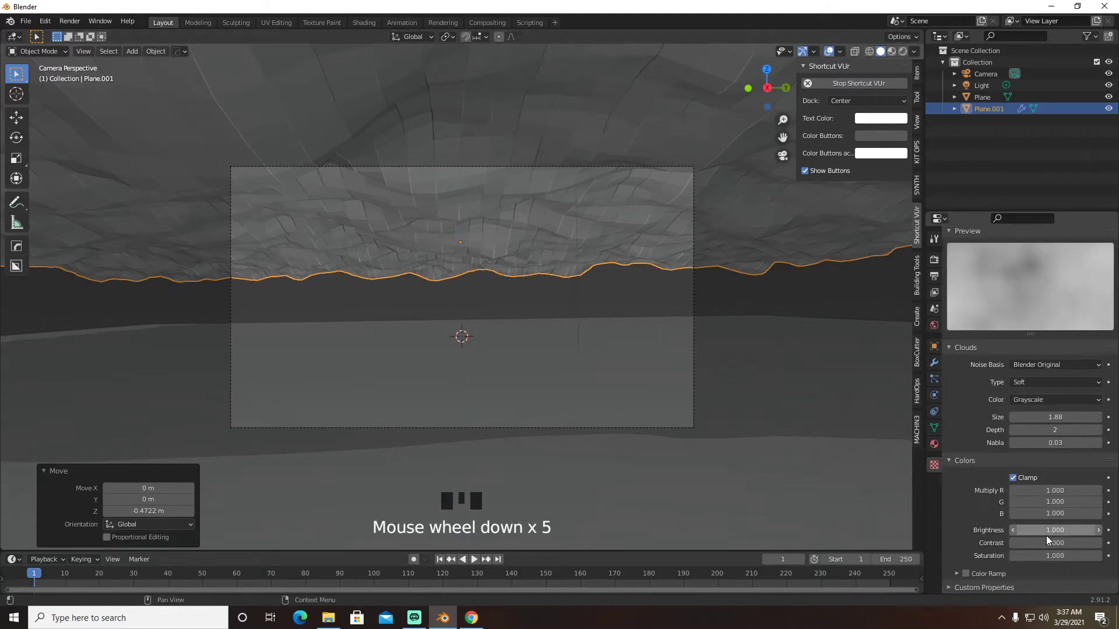
drag(1043, 543, 1098, 542)
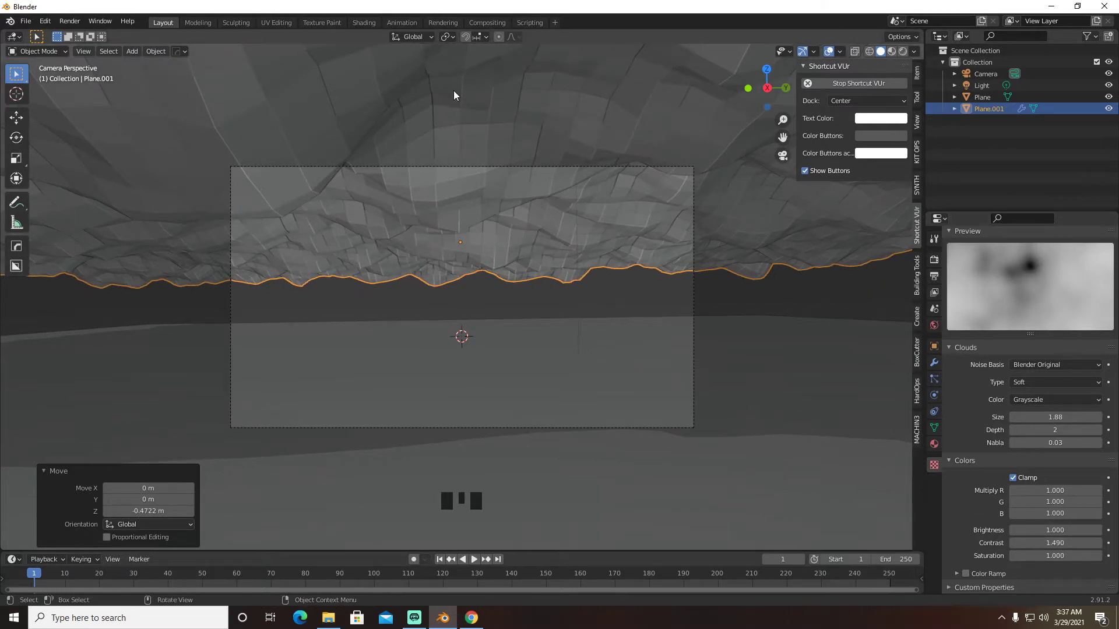
In the Shading workspace, switch to rendered shading and move the point light down beneath the displaced plane, checking it through the camera
click(364, 22)
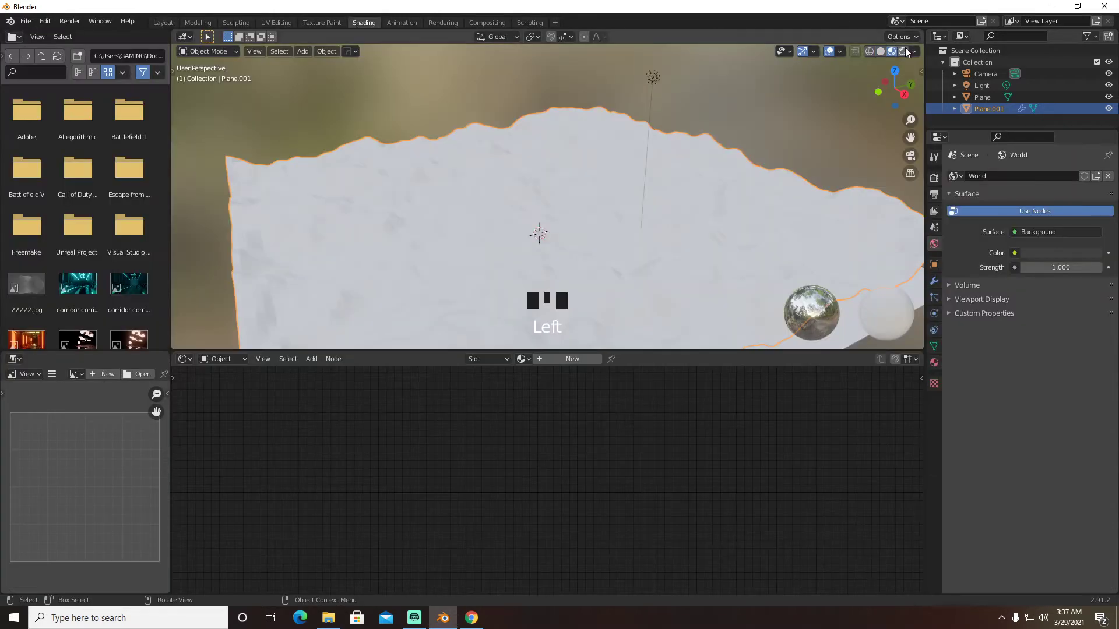
click(672, 167)
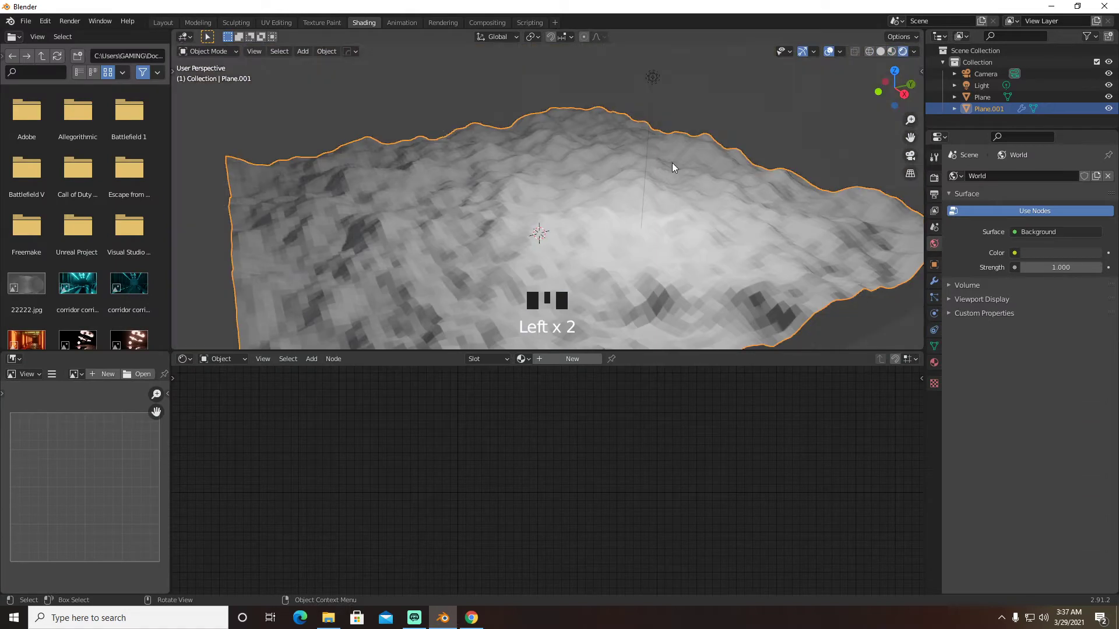
click(633, 88)
key(g)
click(610, 254)
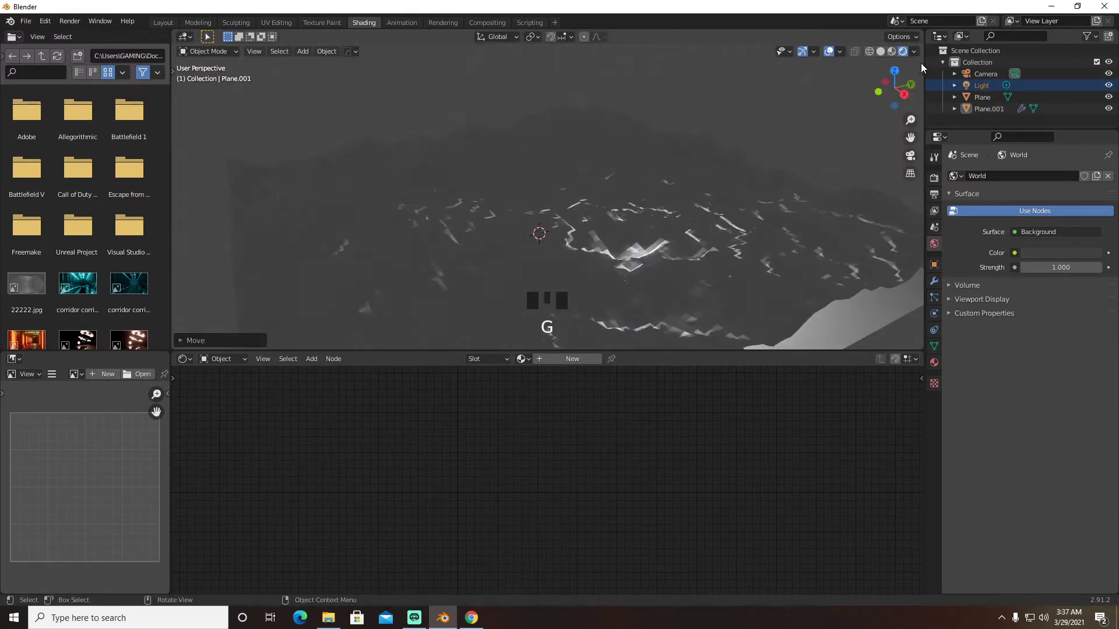
key(KP_0)
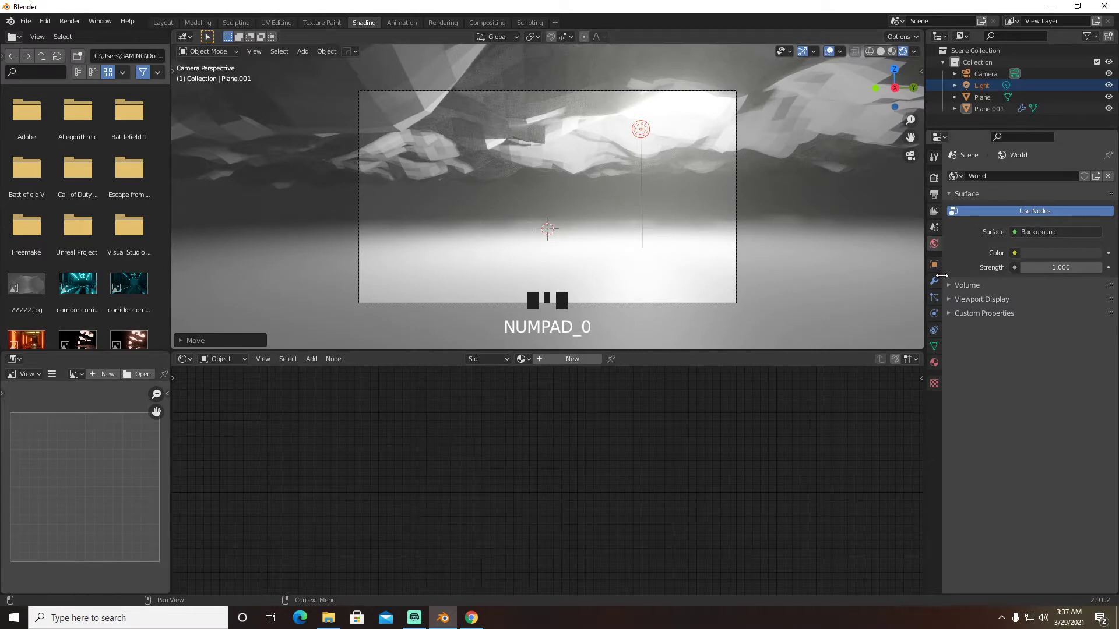
Set the point light's power to 50 W
click(981, 85)
click(934, 314)
click(1038, 252)
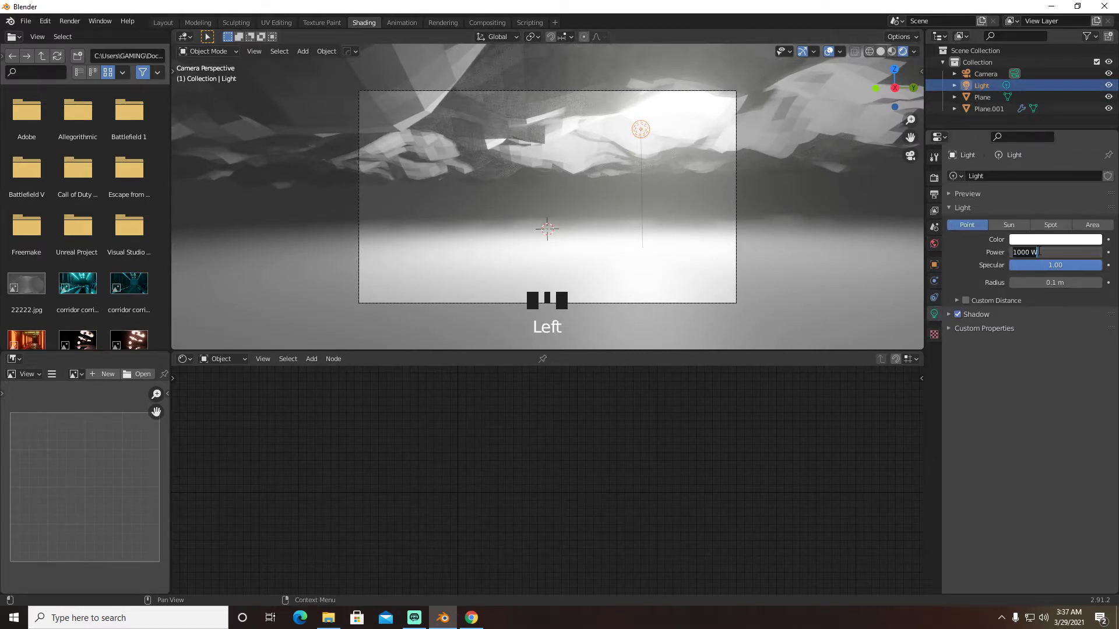
text(50)
key(Return)
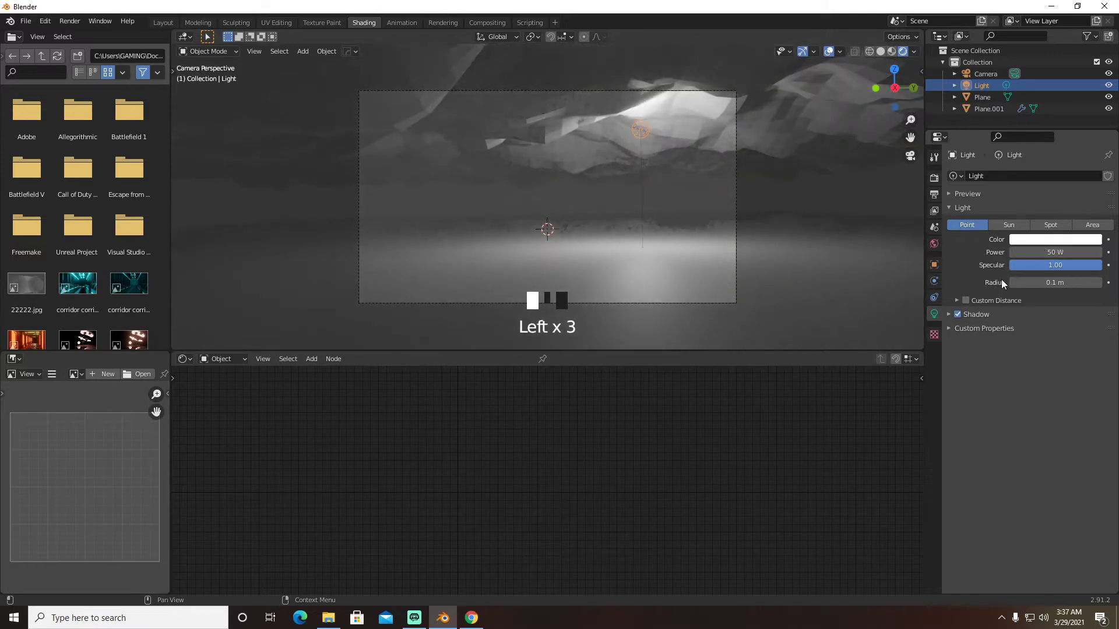
Create a new material on the ground plane and add a Noise Texture node beside the Principled BSDF
click(806, 262)
click(557, 362)
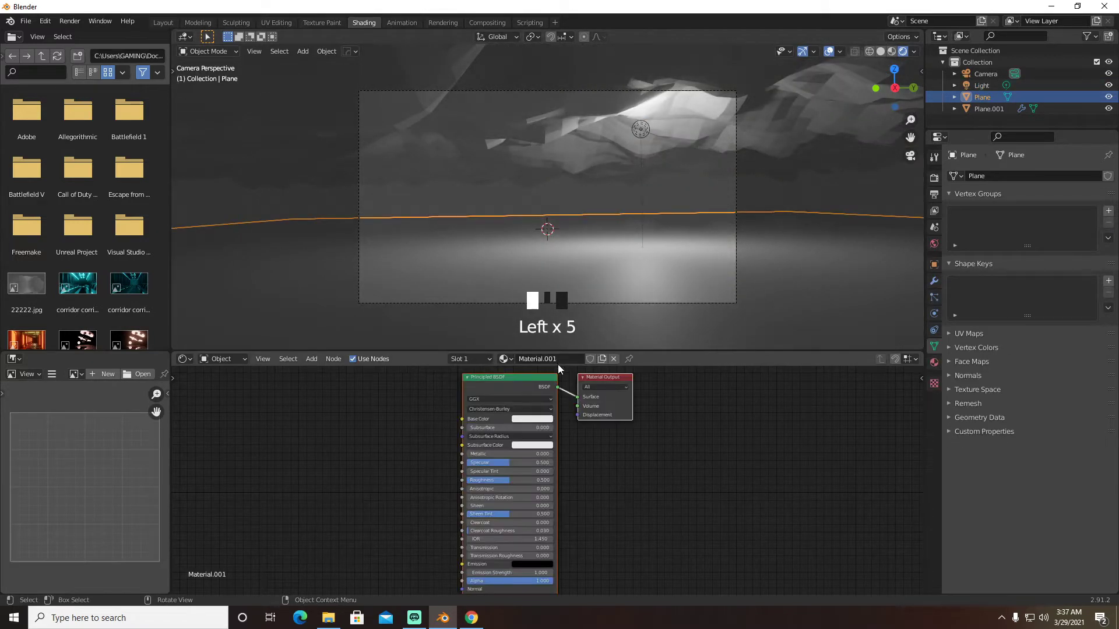
middle_drag(509, 461, 578, 420)
key(shift+a)
click(453, 466)
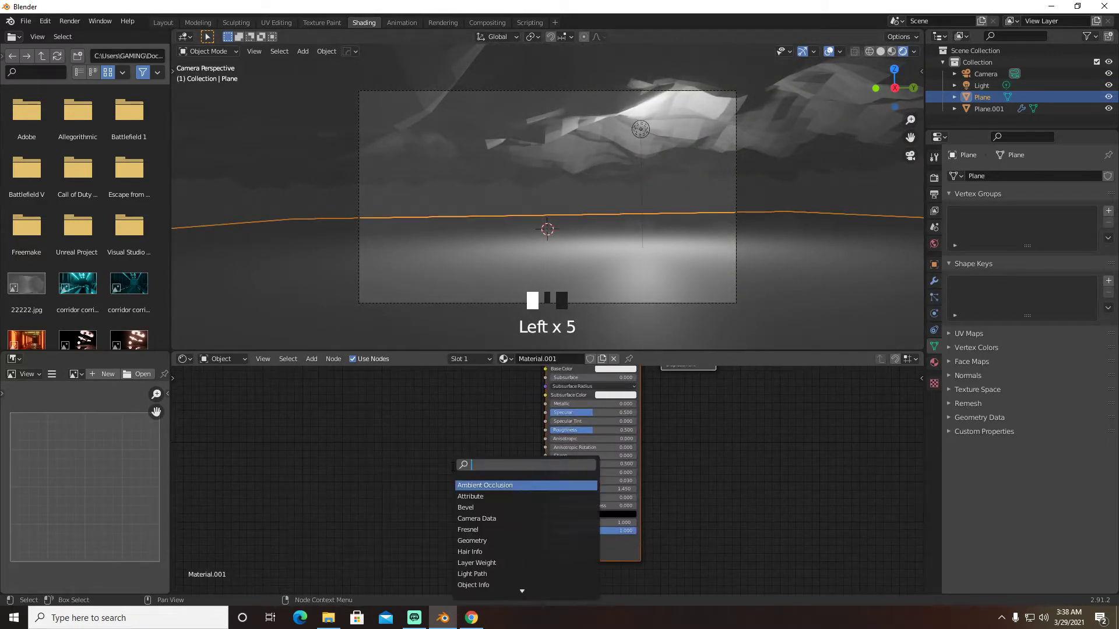
text(noise)
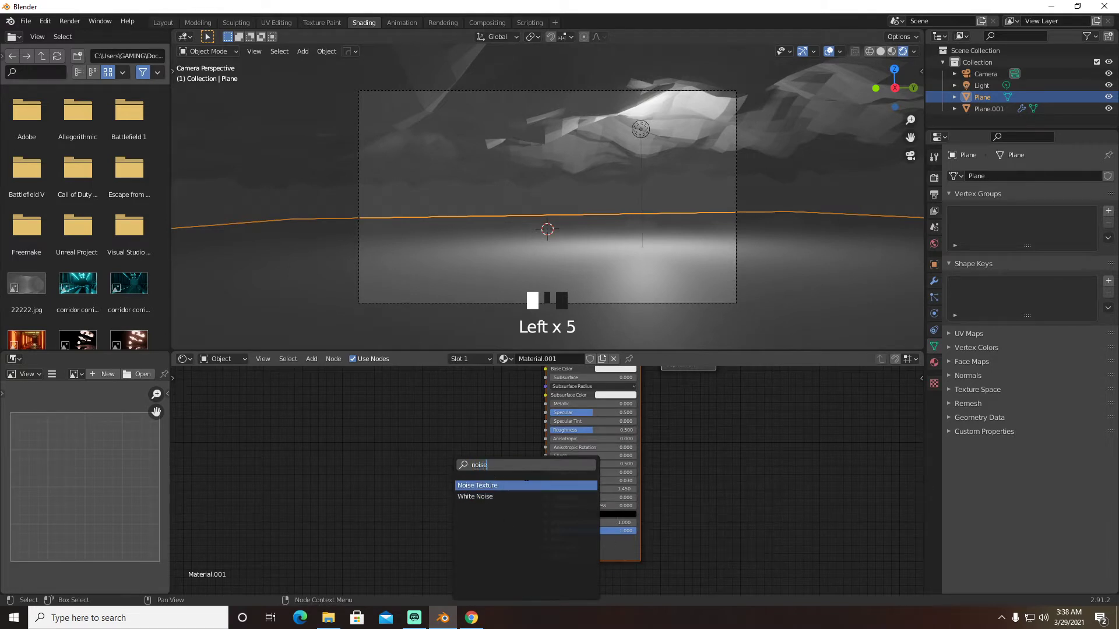
click(519, 484)
click(319, 499)
Add a ColorRamp node between the Noise Texture and the Principled BSDF
key(shift+a)
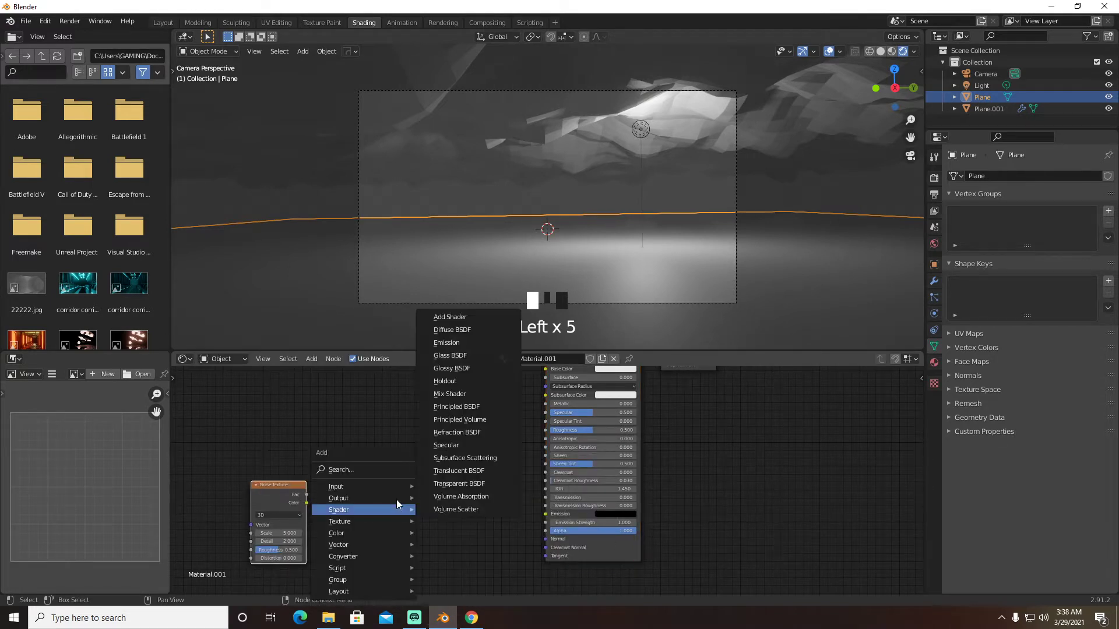
click(386, 466)
text(color)
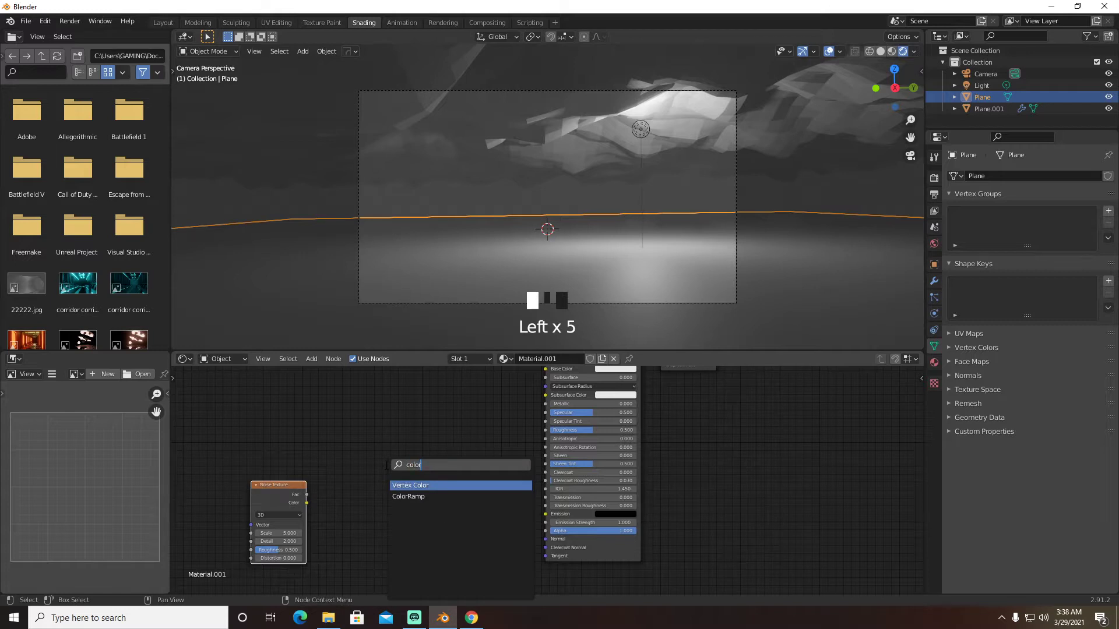
click(396, 496)
click(393, 486)
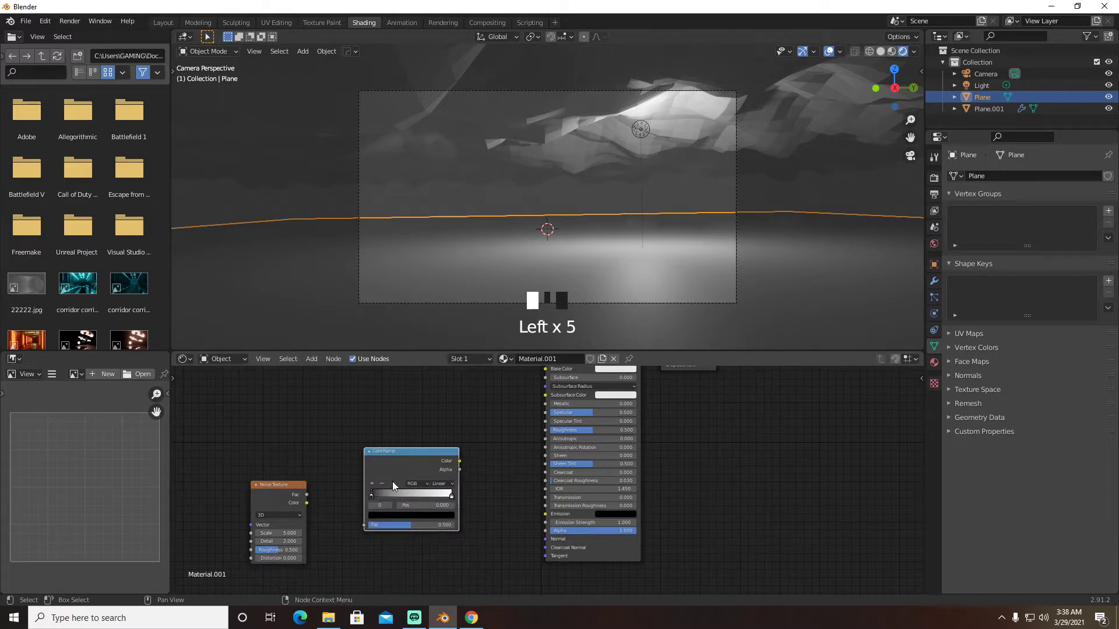
Connect the Noise Texture's Fac output to the ColorRamp's Fac input
click(311, 500)
drag(307, 496, 364, 525)
drag(460, 461, 503, 501)
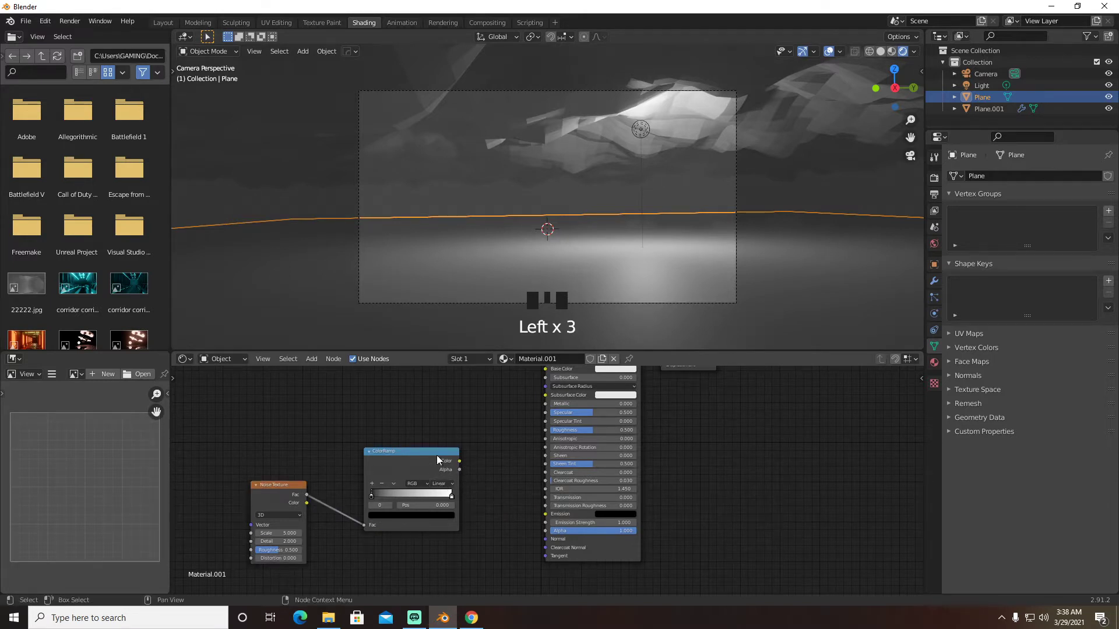
Connect the ColorRamp's Color output to the Principled BSDF's Normal input and add a MixRGB node above the ColorRamp
drag(459, 461, 545, 539)
shift+middle_drag(437, 531, 529, 536)
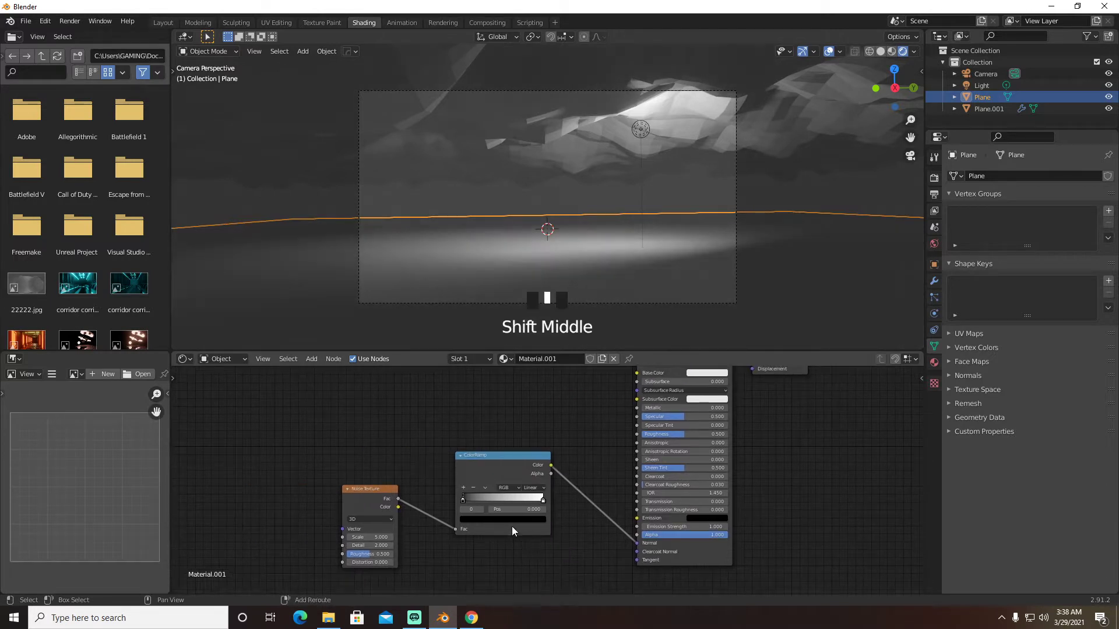
key(shift+a)
click(501, 440)
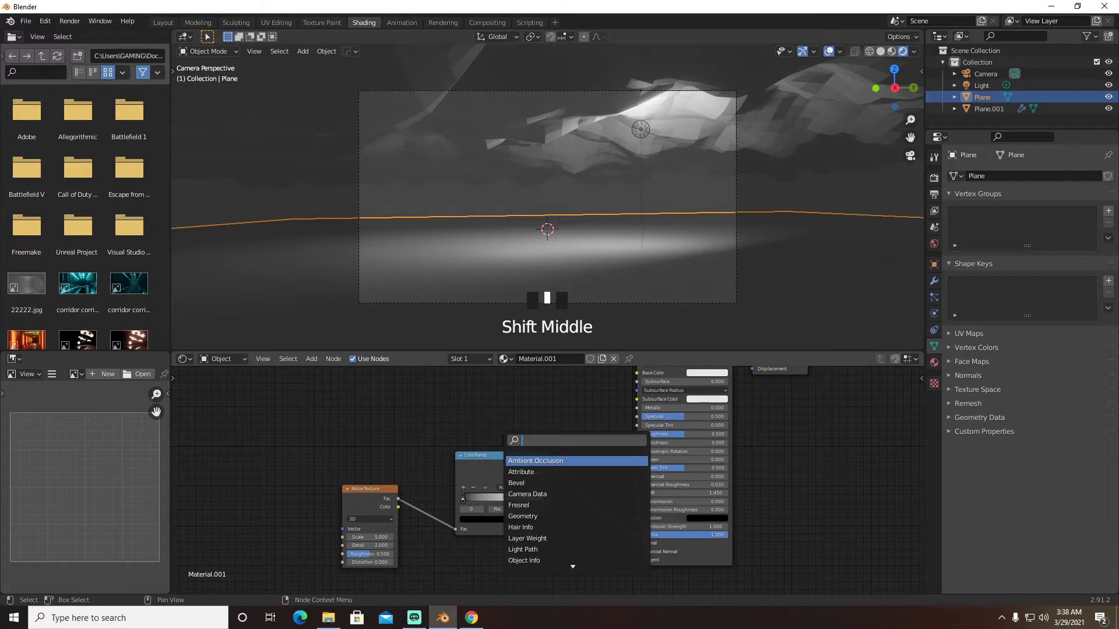
text(mi)
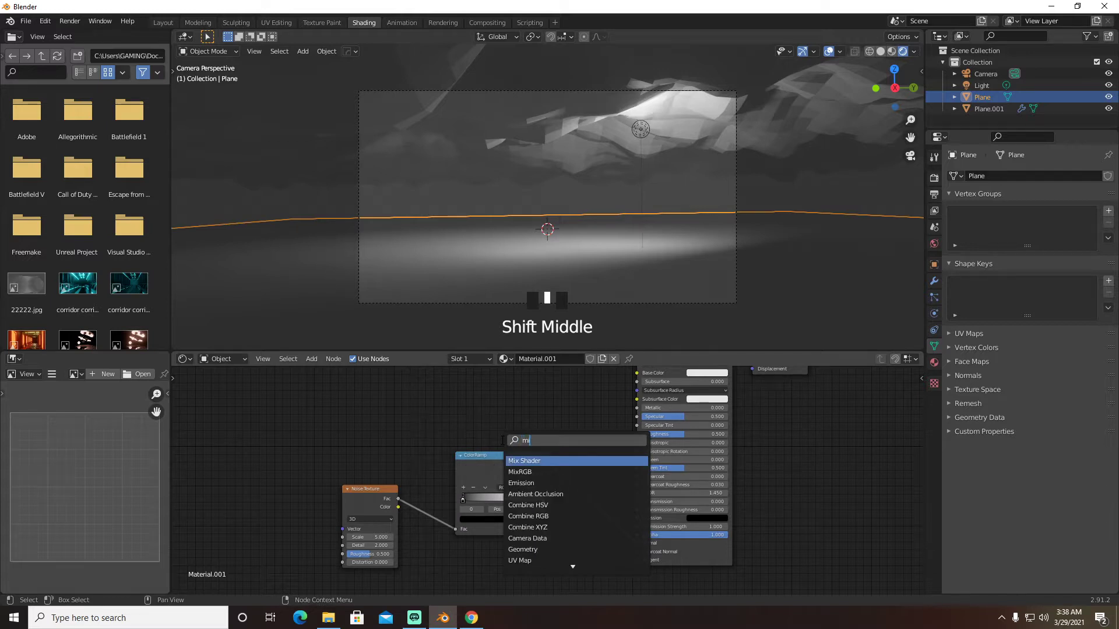
text(x)
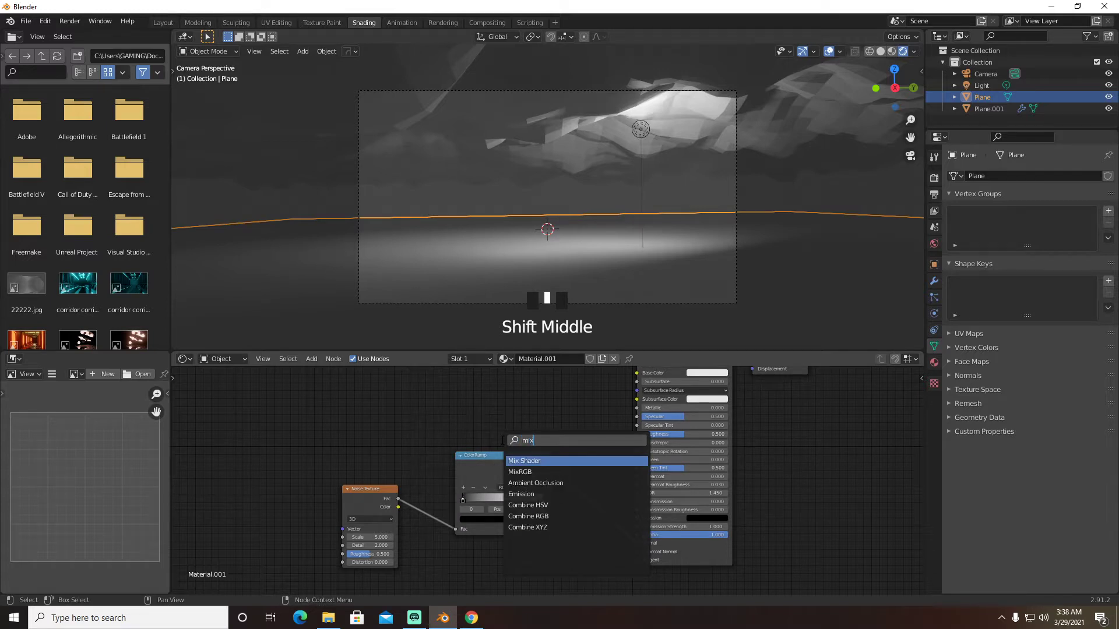
click(530, 471)
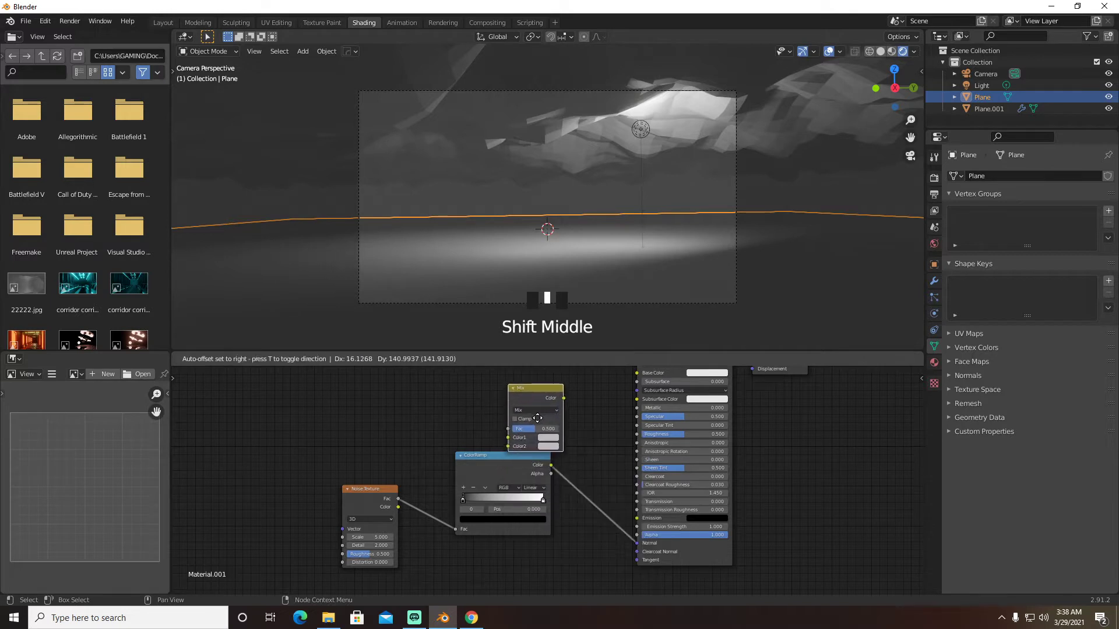
click(533, 416)
Reroute the ColorRamp's Color link to the Principled BSDF's Roughness and also connect that output to the Mix node's Color2
drag(390, 489, 337, 486)
drag(535, 464, 454, 464)
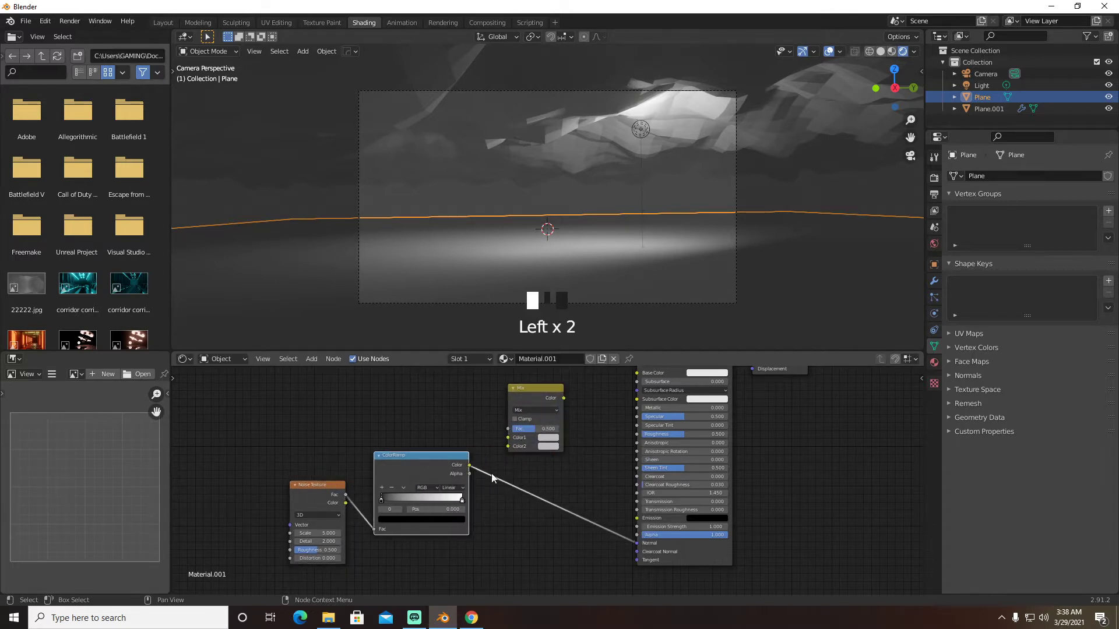
drag(636, 544, 637, 435)
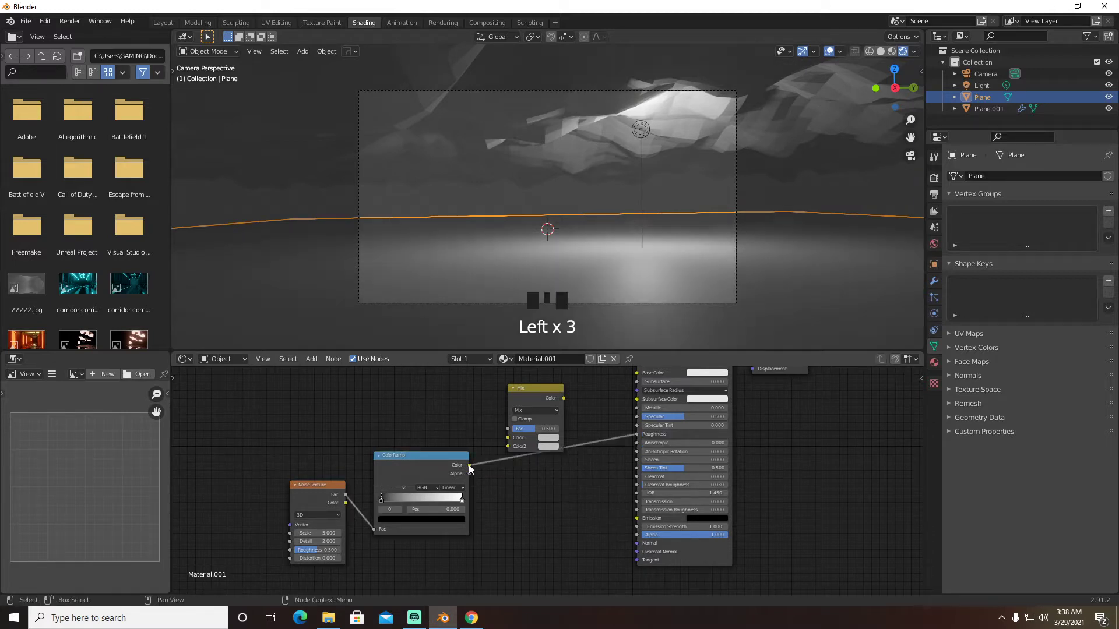
drag(469, 465, 509, 446)
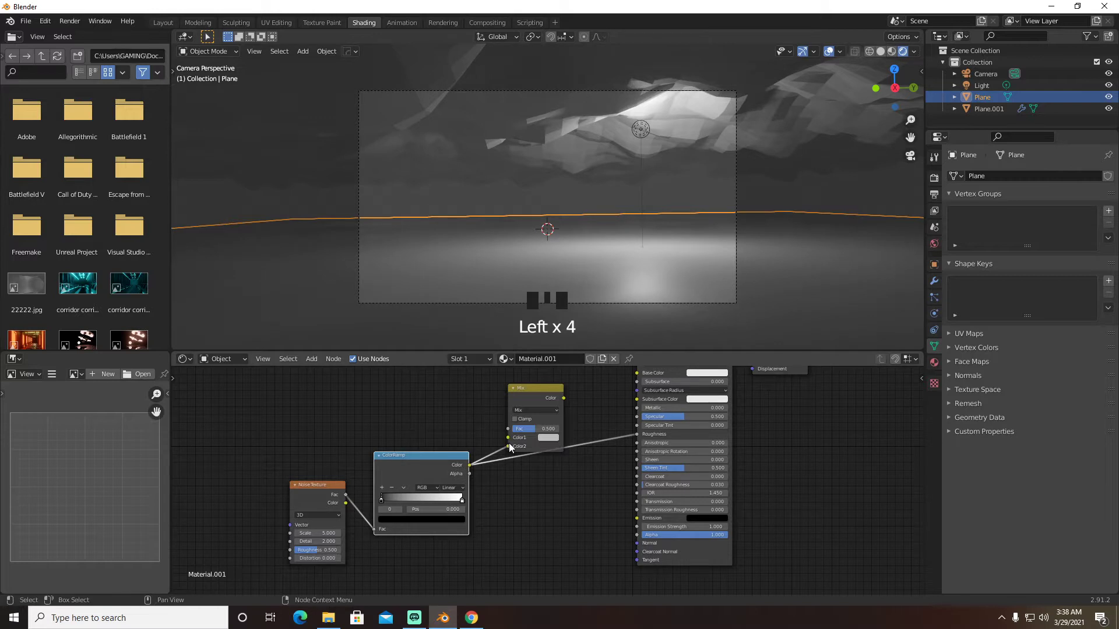
Set the Mix node's blend mode to Multiply and its Color1 to black
click(549, 411)
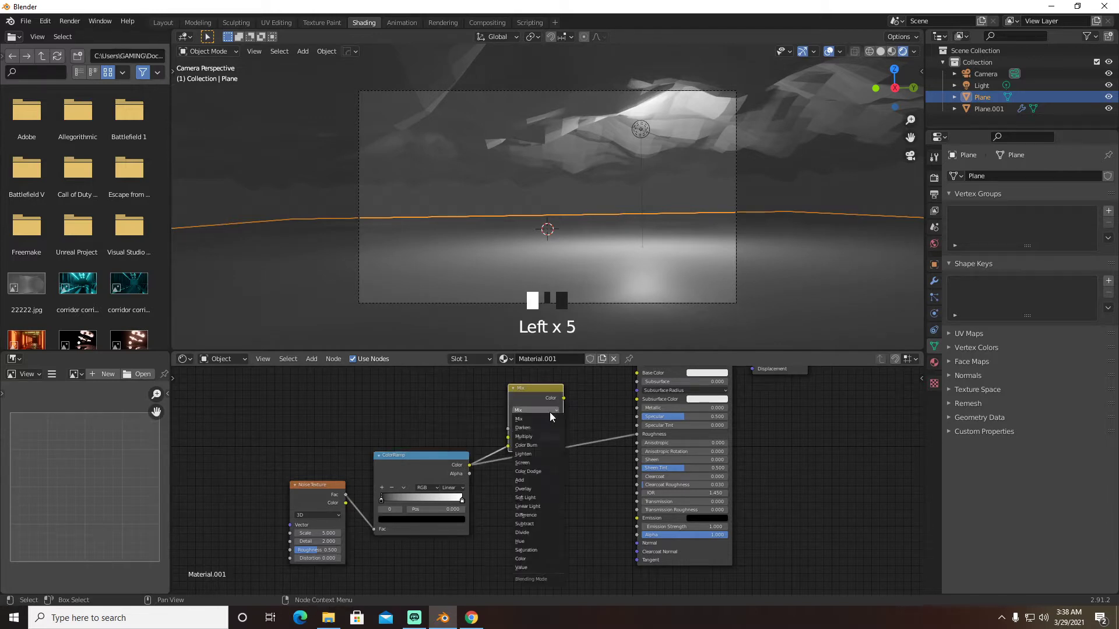
click(542, 439)
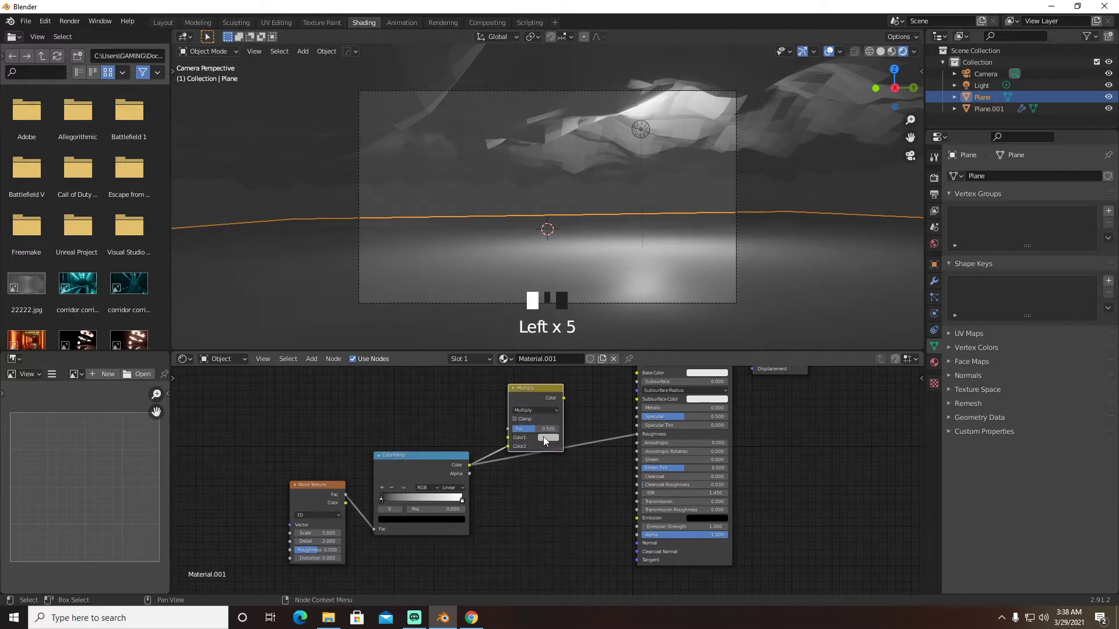
click(549, 437)
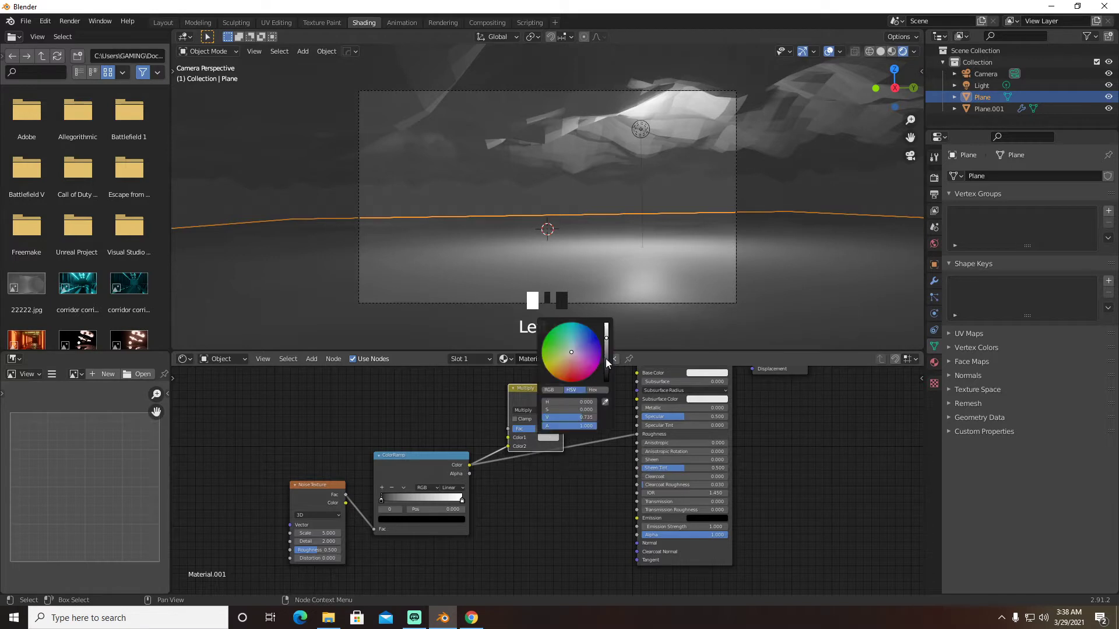
drag(606, 360, 606, 381)
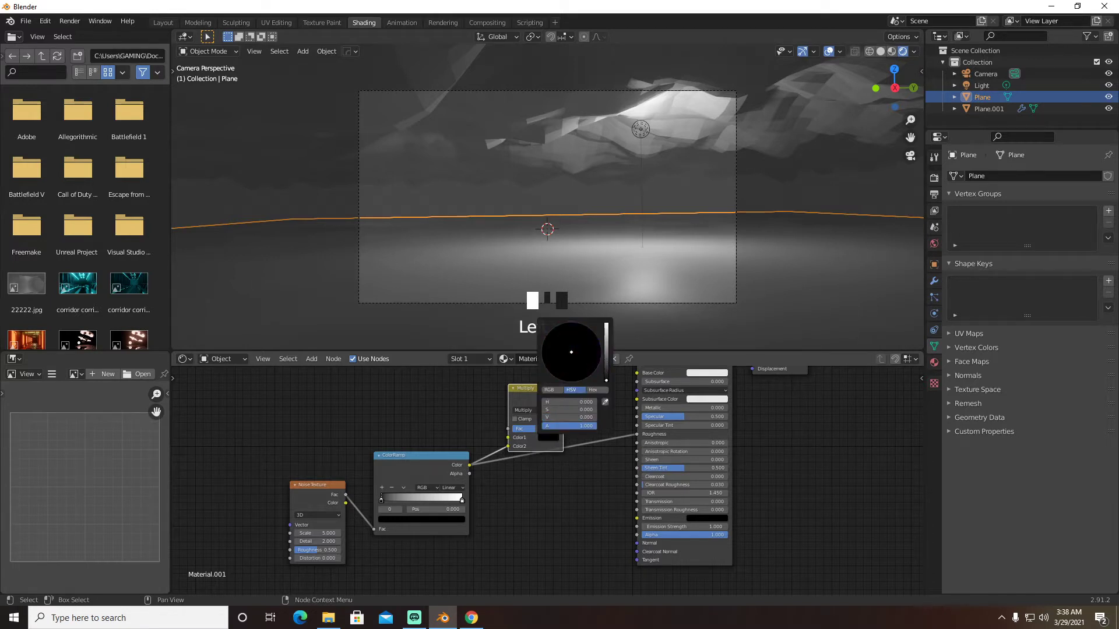
Move the ColorRamp link from the Multiply node's Color2 to Color1 and set Color2 to black
click(507, 447)
drag(508, 446, 508, 438)
click(543, 449)
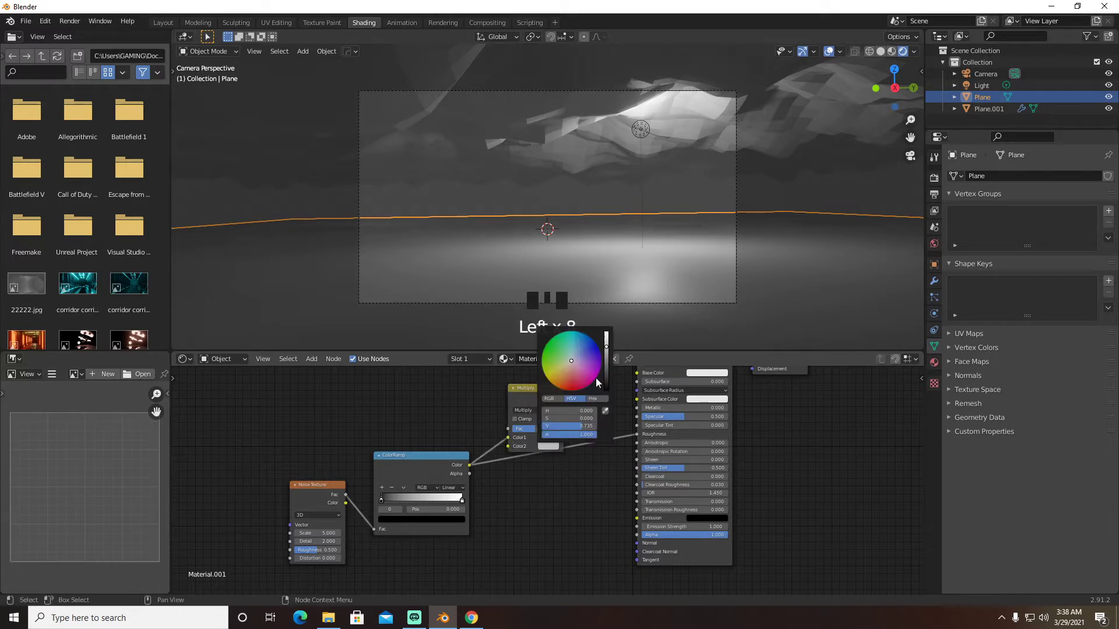
drag(606, 338, 606, 390)
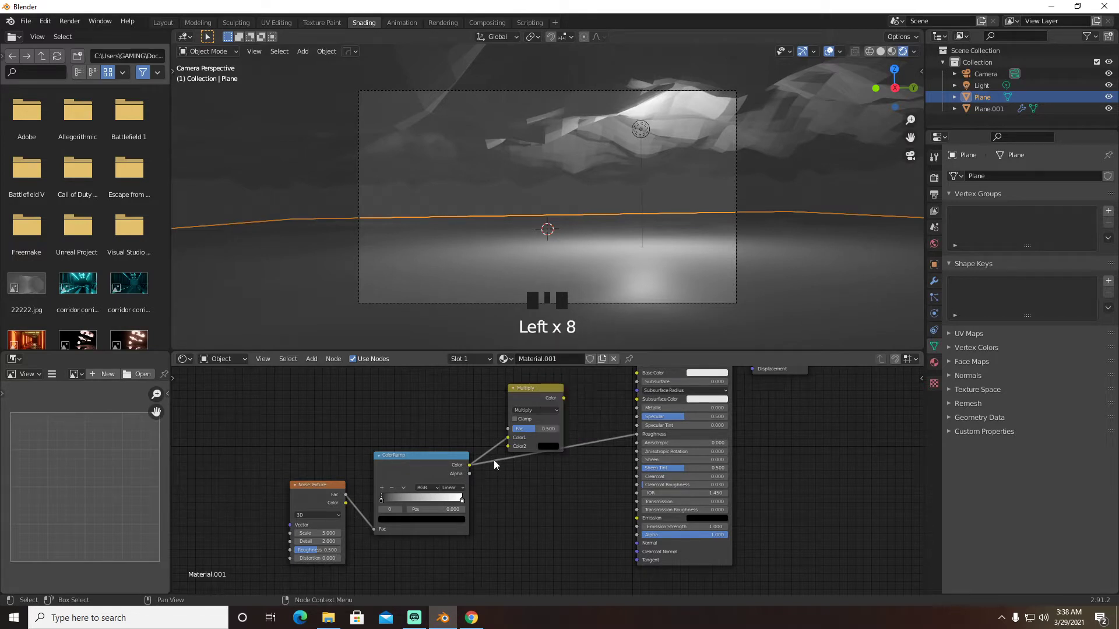
Move the ColorRamp's black stop to position 0.436
double_click(379, 500)
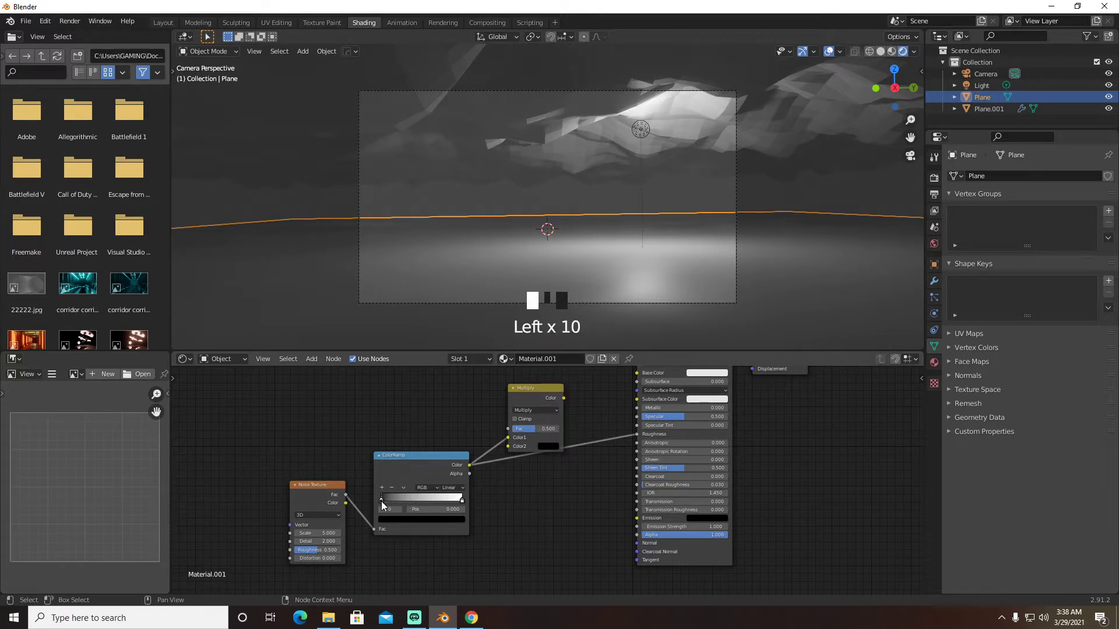
drag(382, 502, 403, 505)
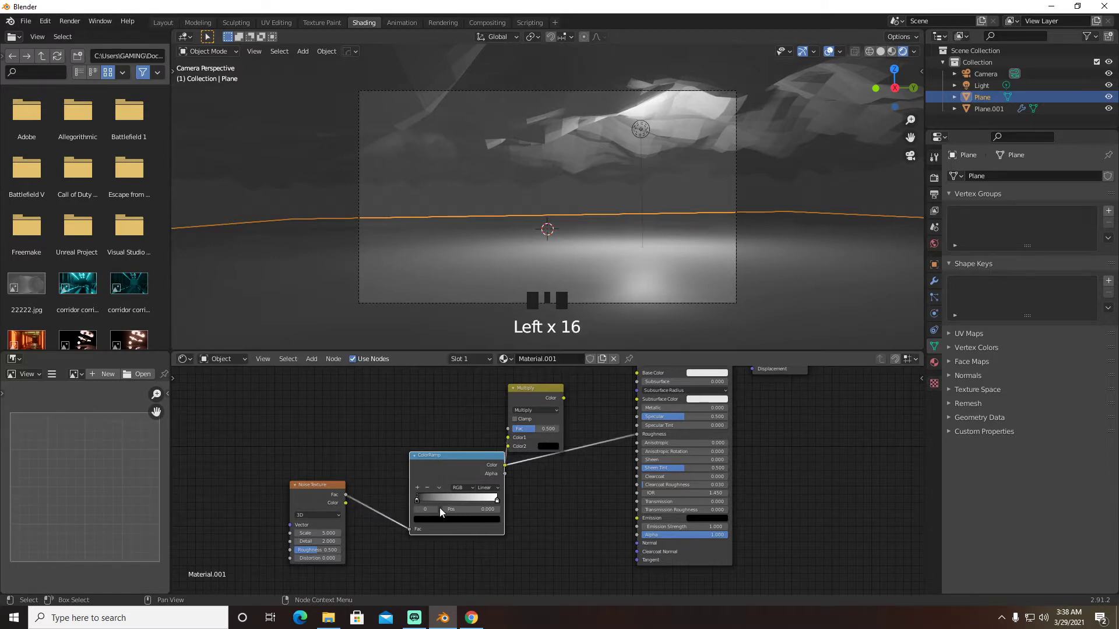
scroll(410, 506, up, 2)
drag(356, 513, 422, 512)
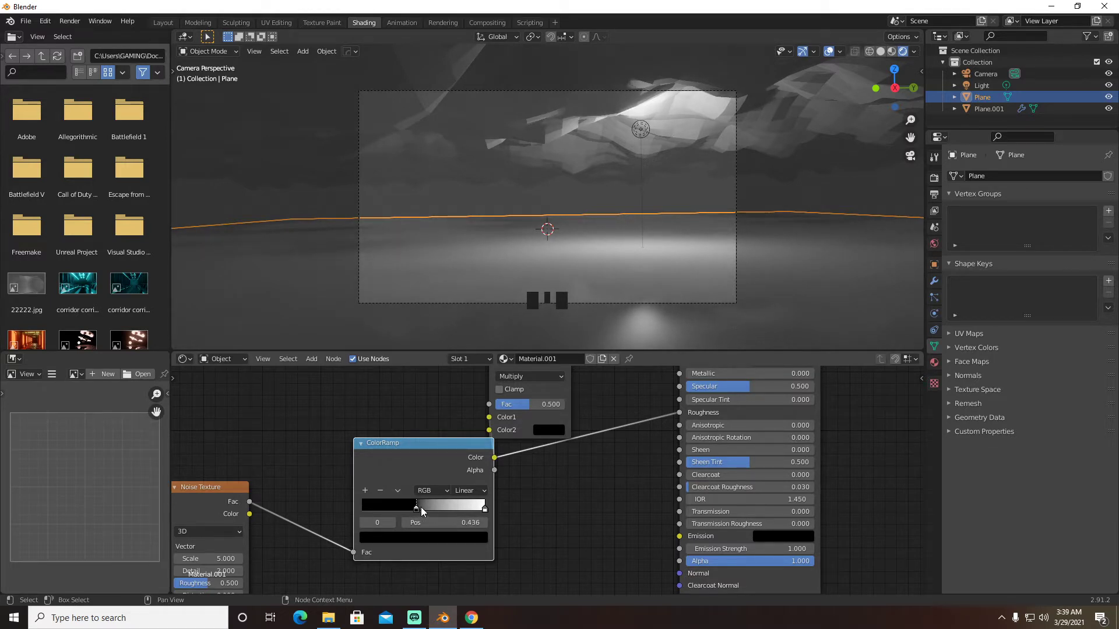
Connect the Multiply node's Color output to the Principled BSDF's Base Color and move the node closer to the shader
middle_drag(609, 460, 498, 535)
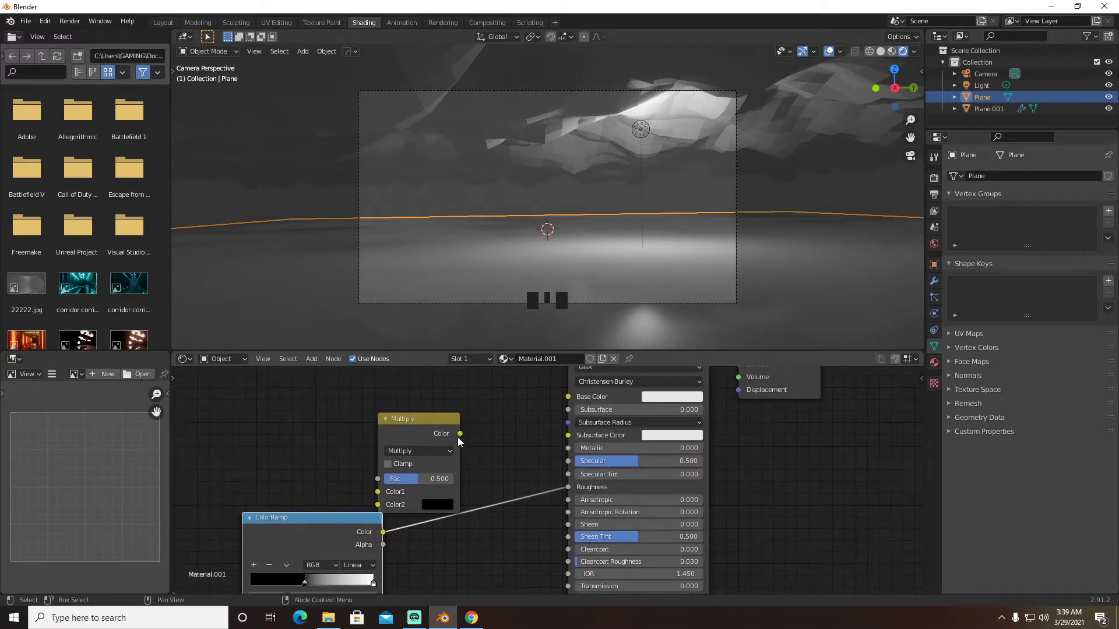
drag(459, 435, 567, 400)
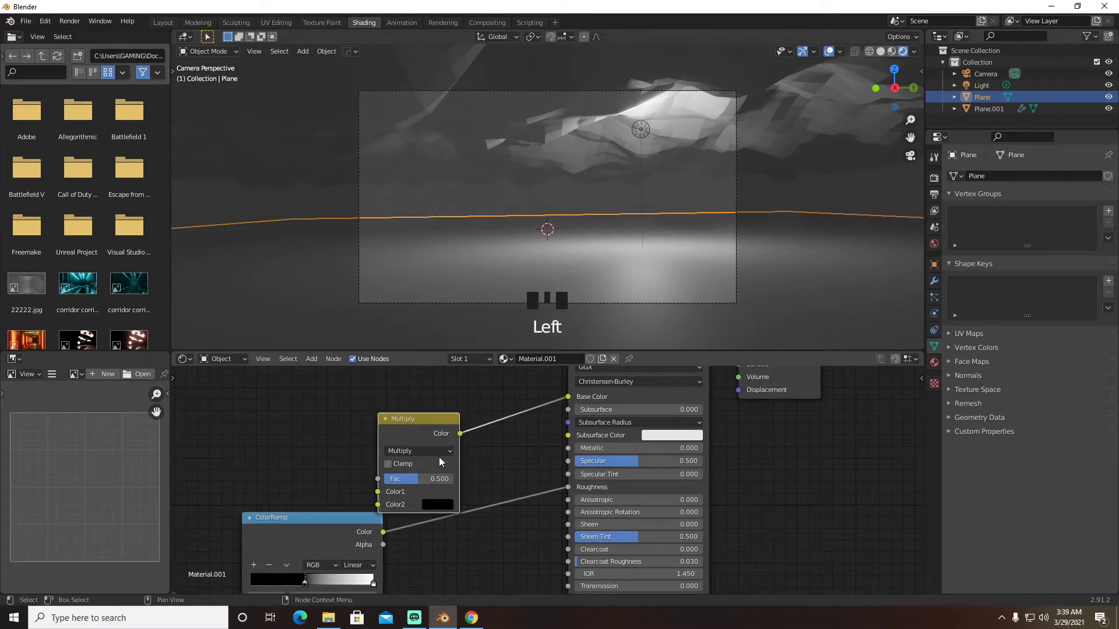
drag(440, 461, 495, 458)
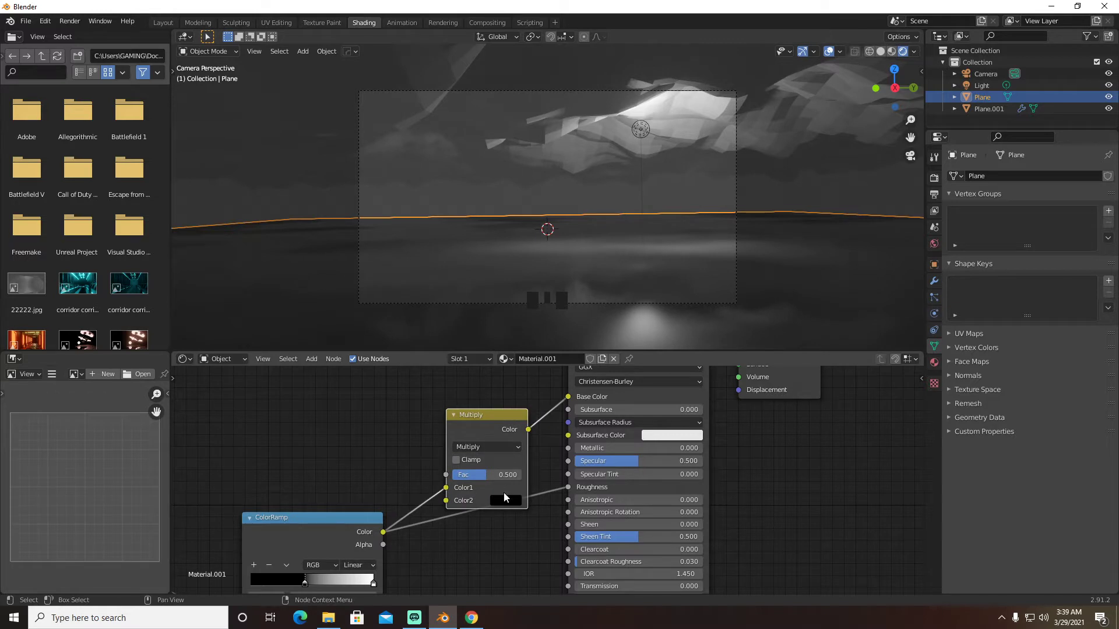
Move the ColorRamp's black stop to position 0.509 and return the viewport to the camera view
scroll(590, 309, down, 3)
middle_drag(590, 309, 587, 311)
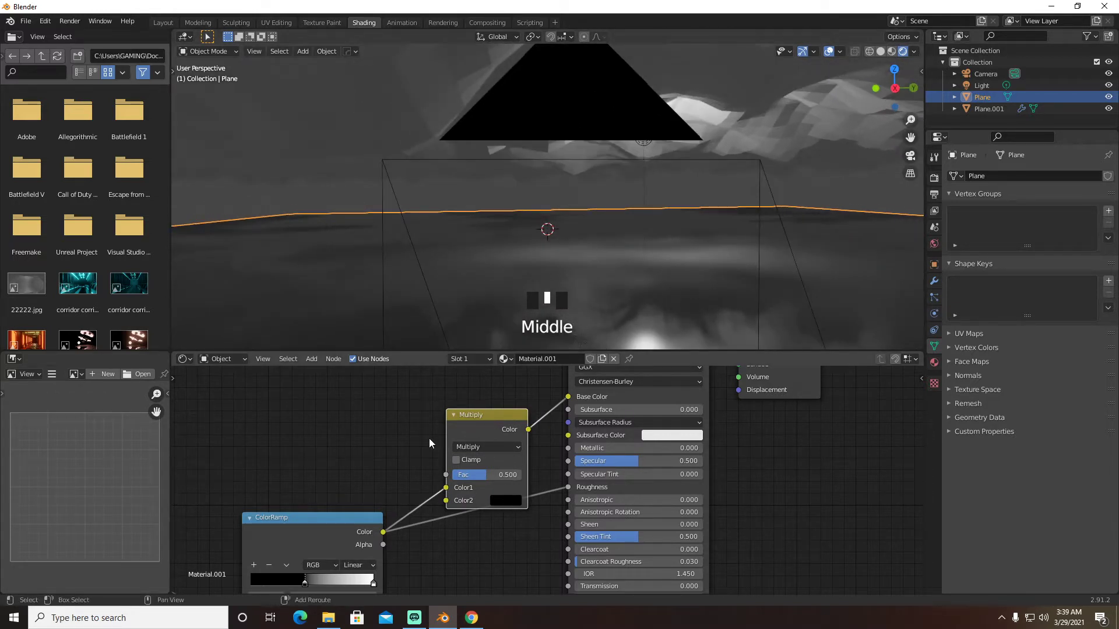
middle_drag(429, 438, 446, 415)
mouse_move(545, 301)
middle_down()
mouse_move(555, 295)
mouse_move(546, 300)
middle_up()
scroll(544, 301, down, 4)
scroll(546, 302, up, 3)
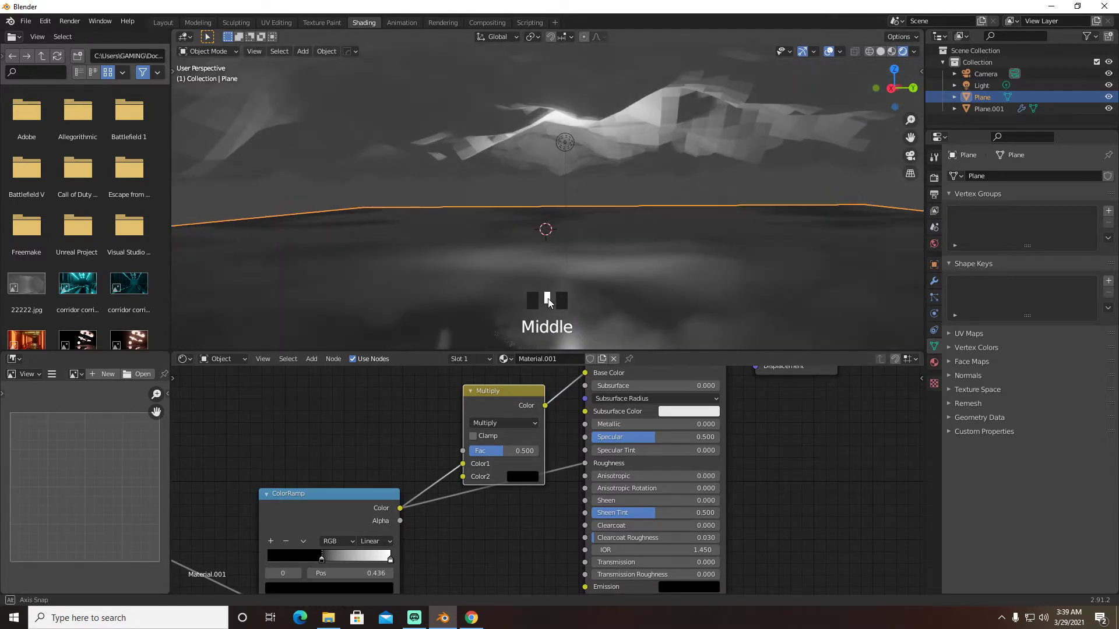
drag(323, 566, 335, 566)
click(329, 567)
key(KP_0)
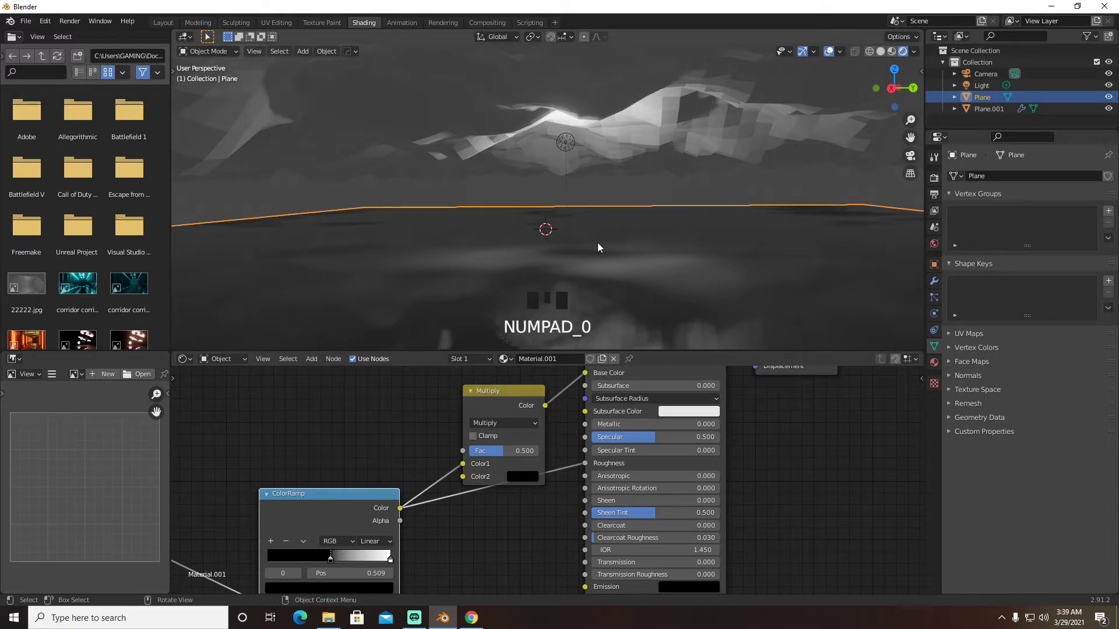
scroll(541, 236, up, 4)
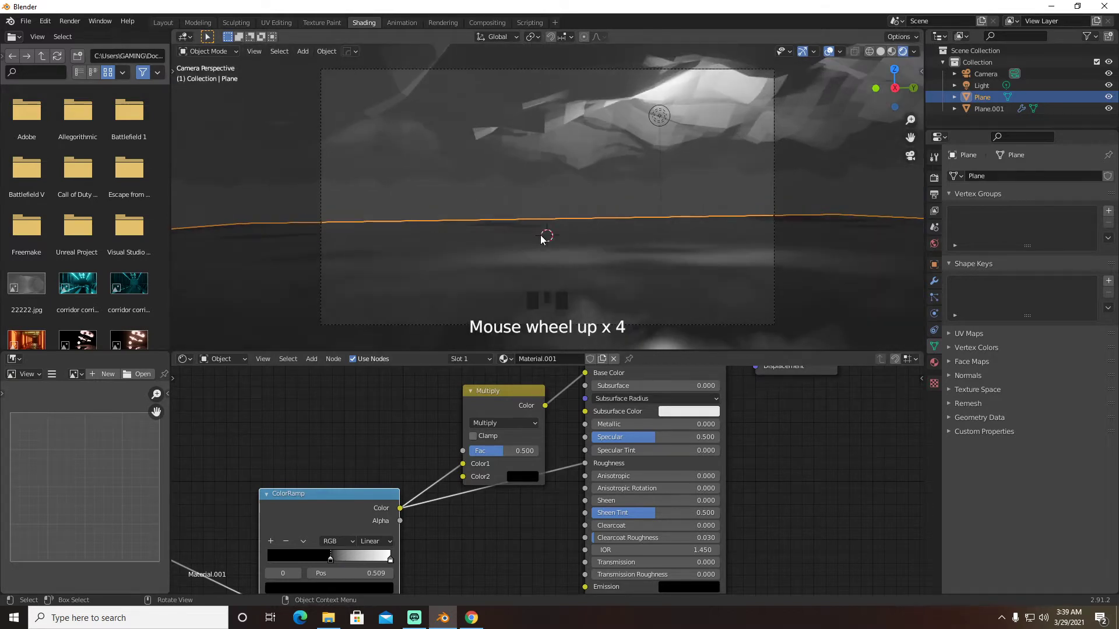
Create a new material on the cloud ceiling plane and connect a new Bump node to the Principled BSDF's Normal input
click(583, 103)
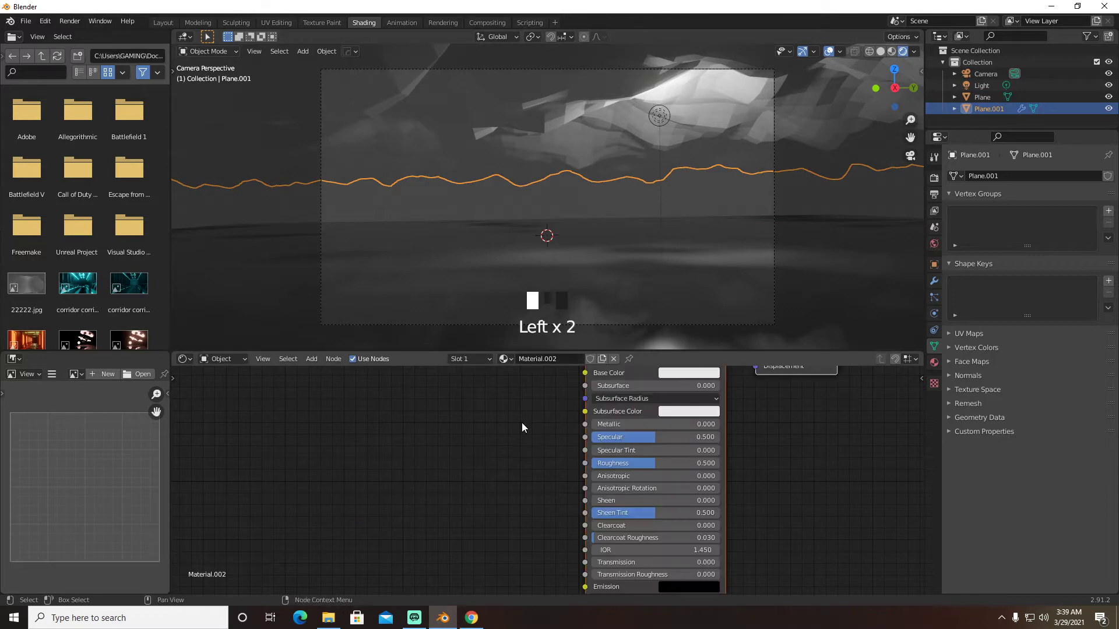
scroll(522, 422, down, 4)
key(shift+a)
click(488, 456)
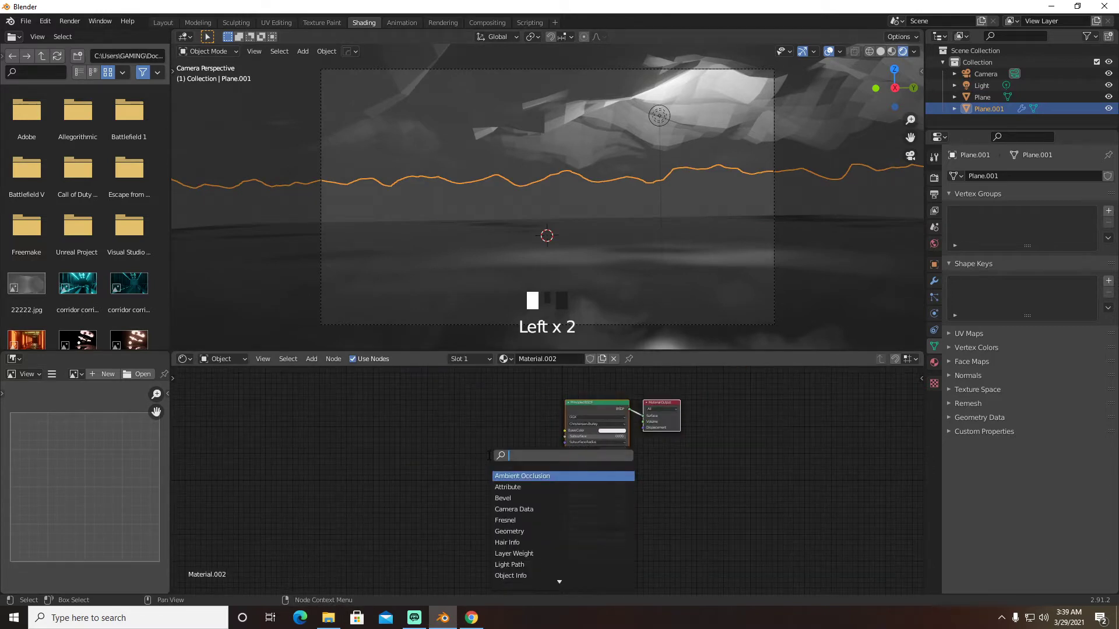
text(bump)
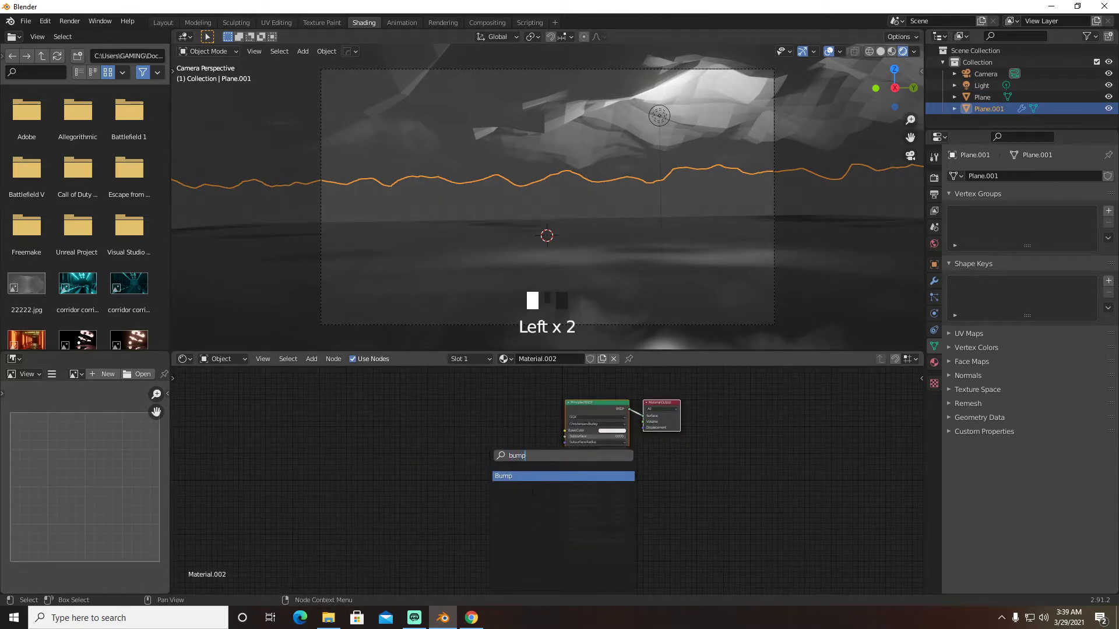
key(Return)
click(516, 540)
drag(517, 542, 568, 551)
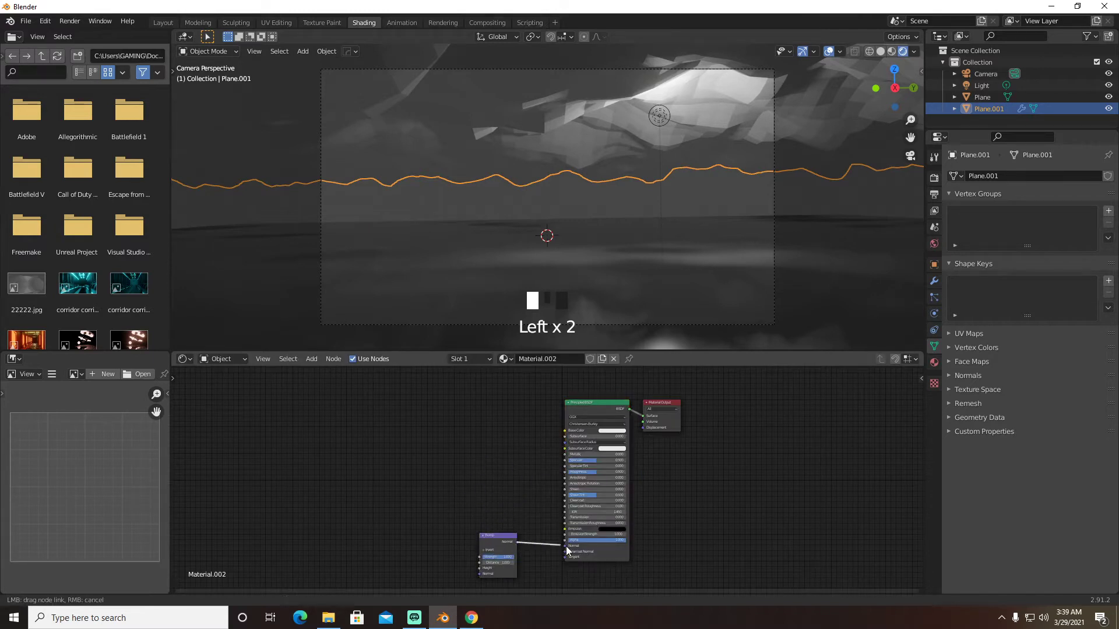
Add a ColorRamp node before the Bump node and connect its Color output to the Bump's Height input
key(shift+a)
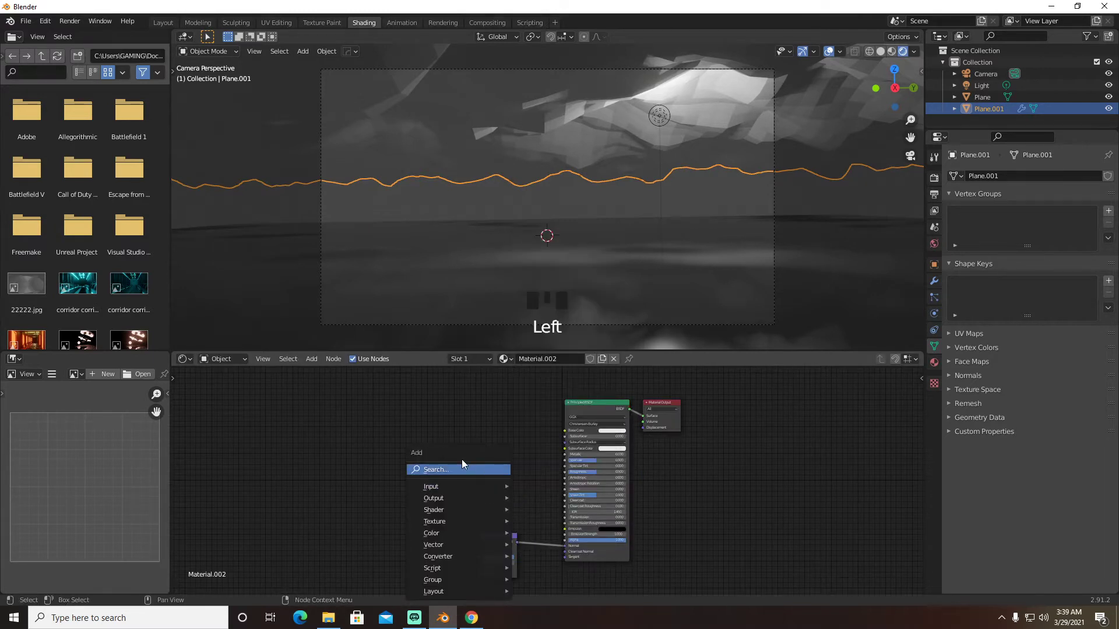
click(462, 469)
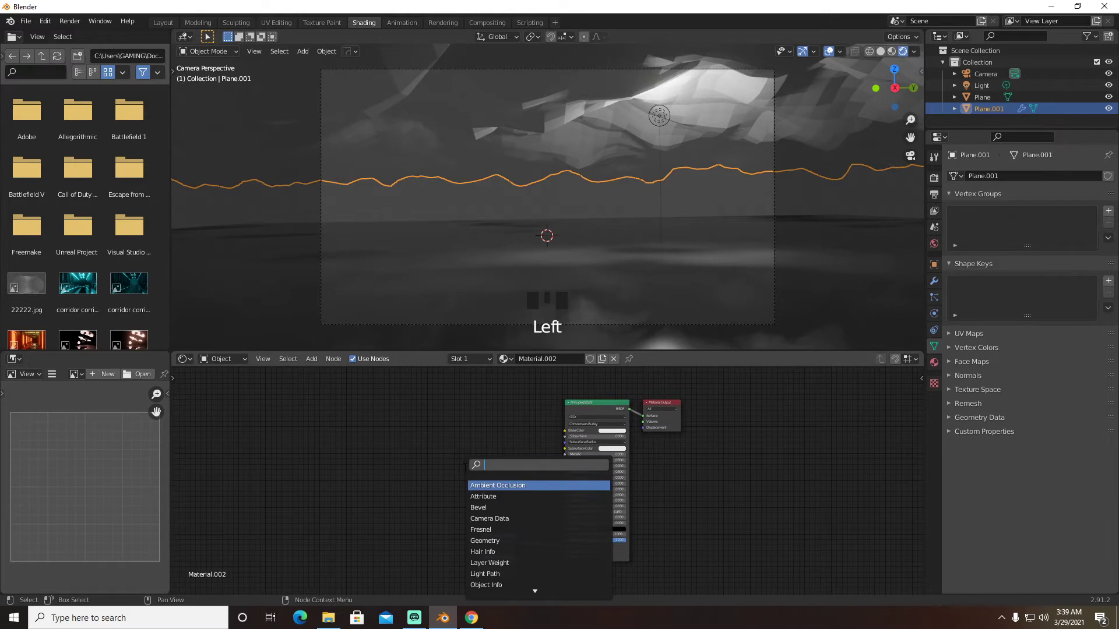
text(c)
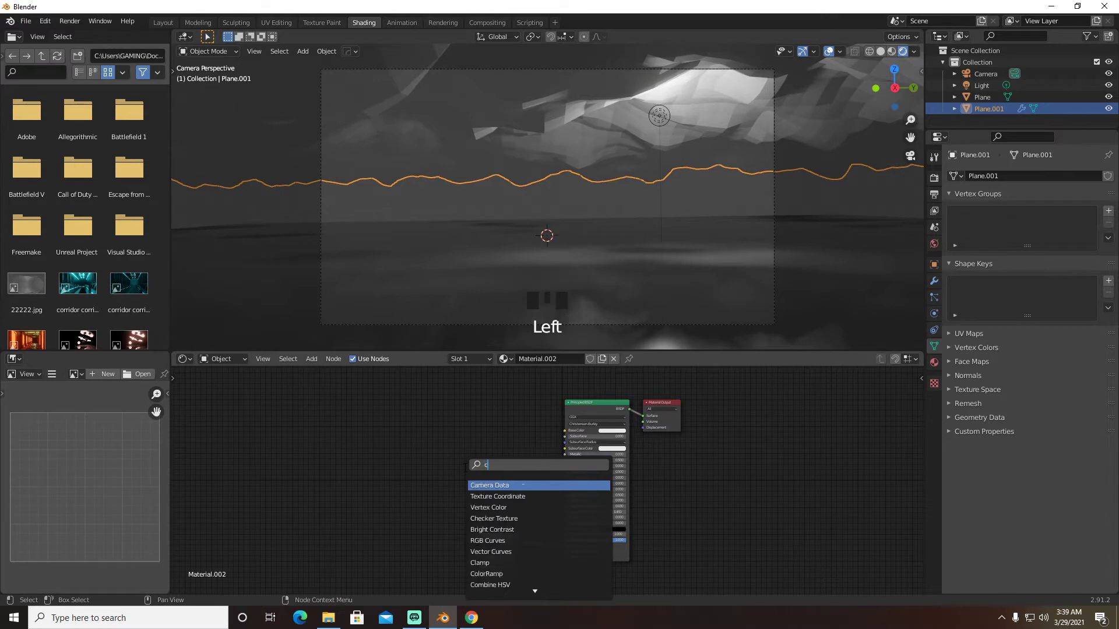
text(olo)
click(486, 496)
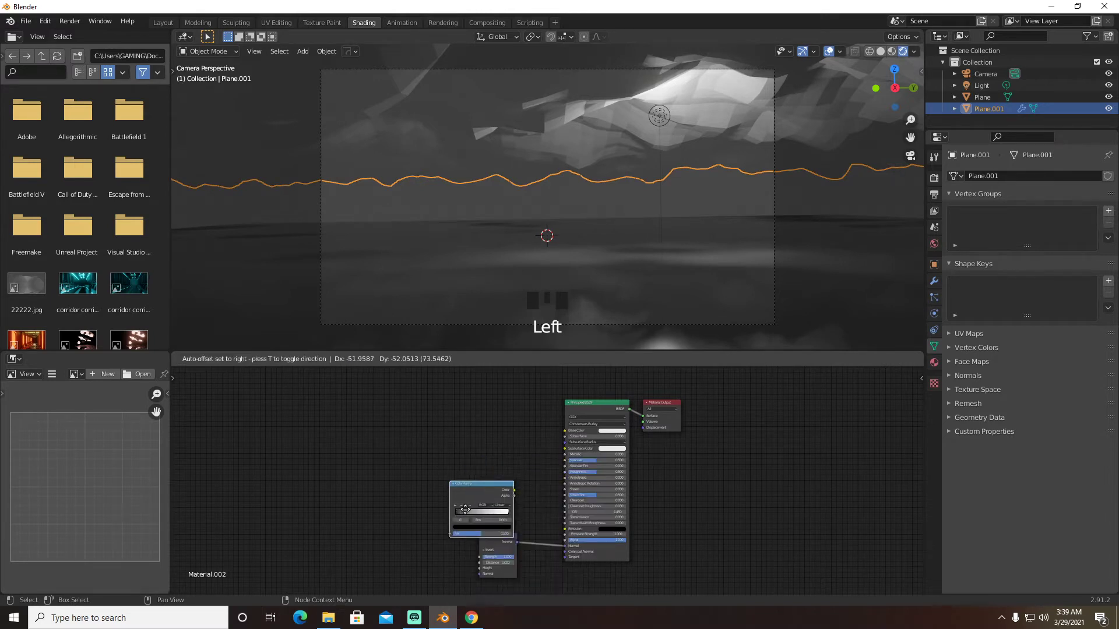
click(431, 546)
drag(436, 528, 479, 569)
middle_drag(521, 490, 639, 464)
Add a Noise Texture node before the ColorRamp in the ceiling plane's material
key(shift+a)
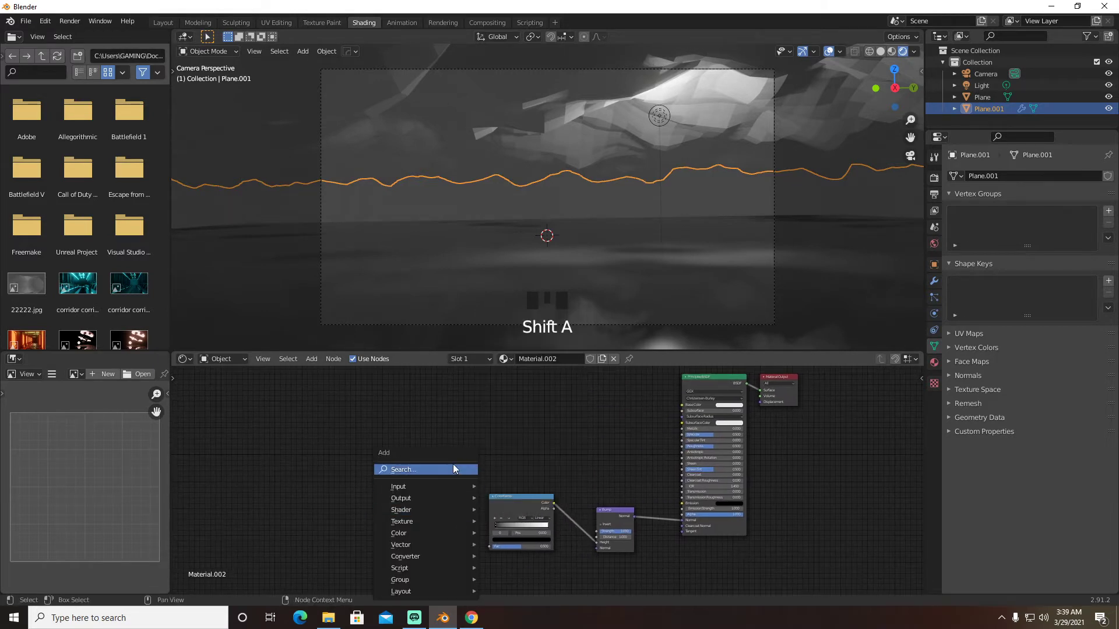
text(noise)
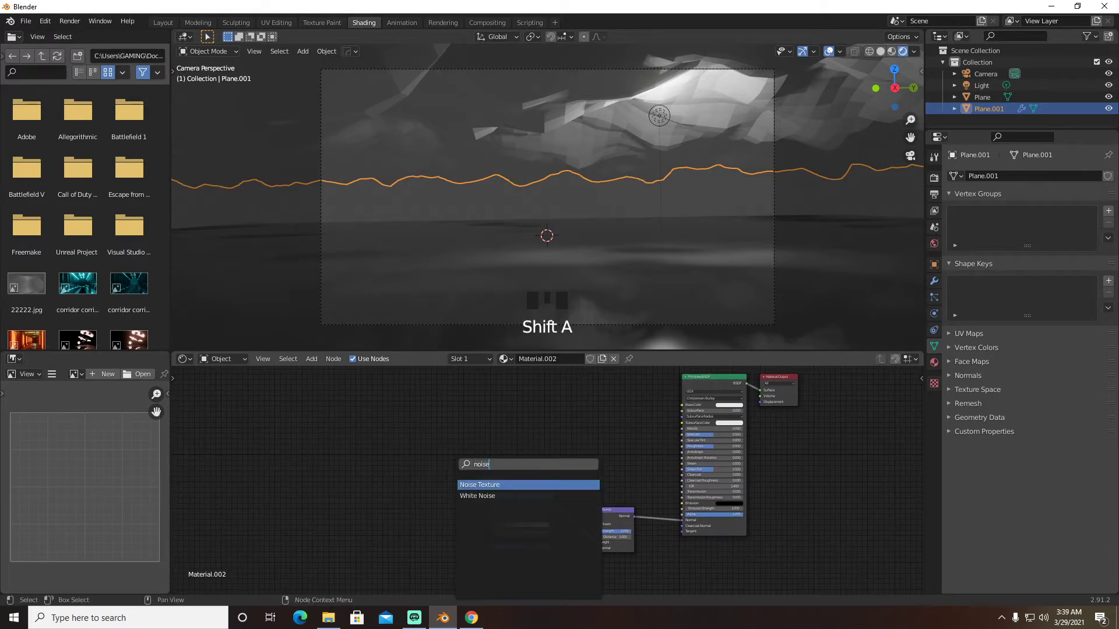
key(Return)
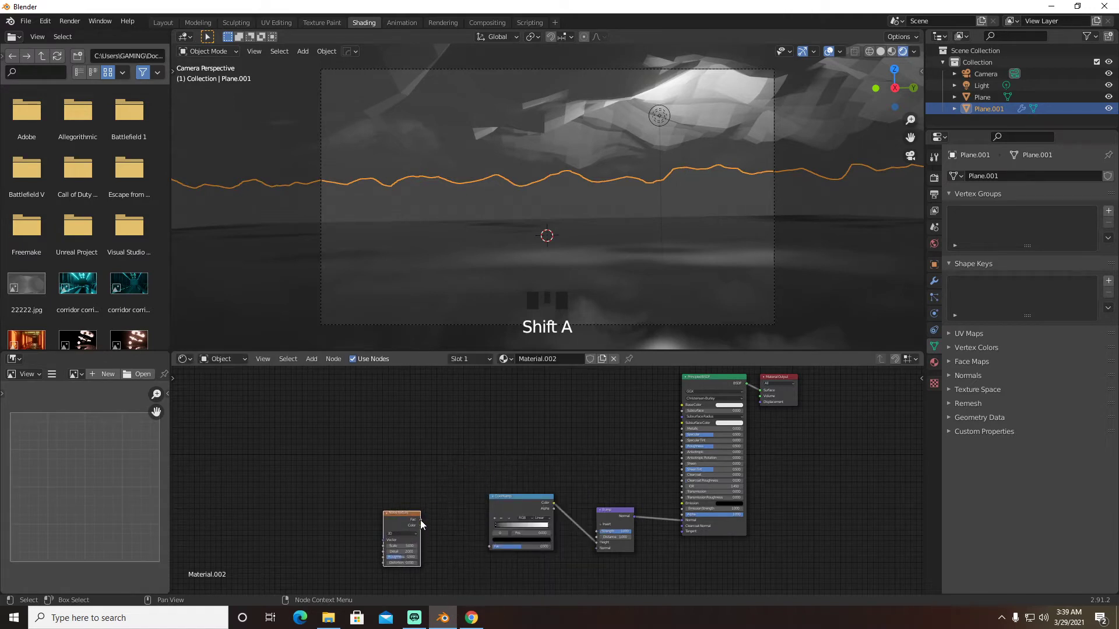
Connect the Noise Texture's Fac output to the ColorRamp's Fac input and move the ramp's black stop to position 0.505
drag(421, 520, 491, 544)
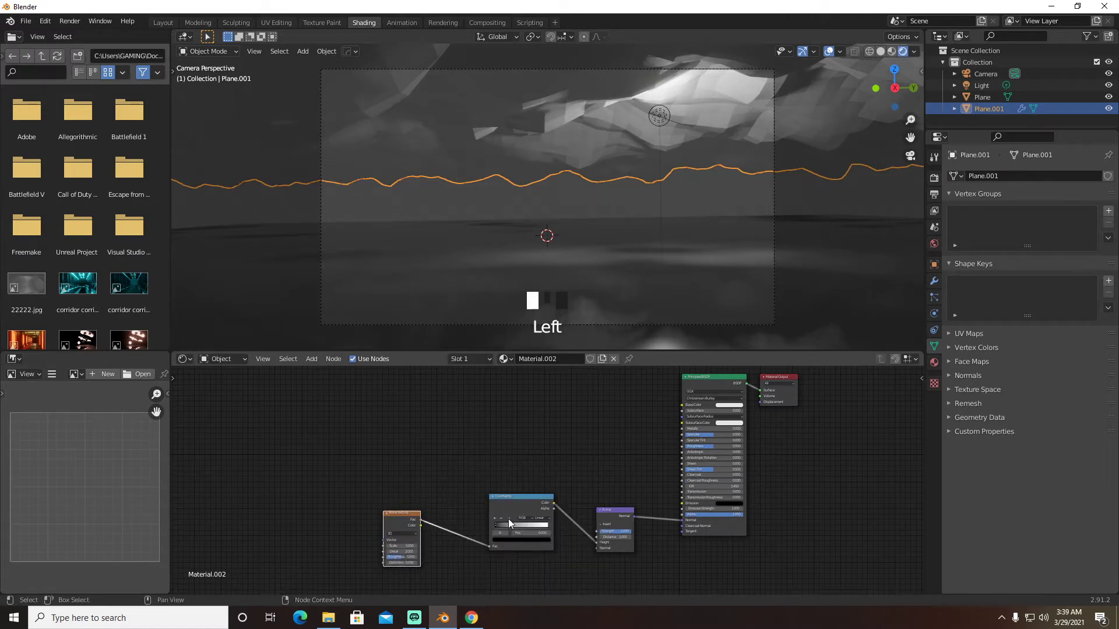
scroll(520, 495, up, 5)
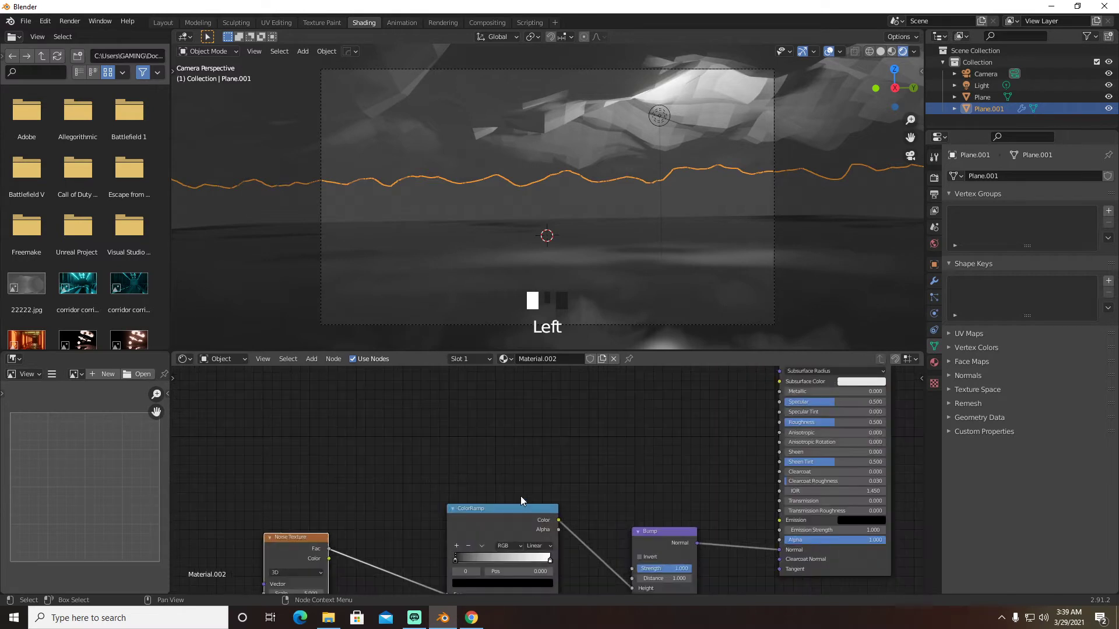
middle_drag(520, 499, 554, 396)
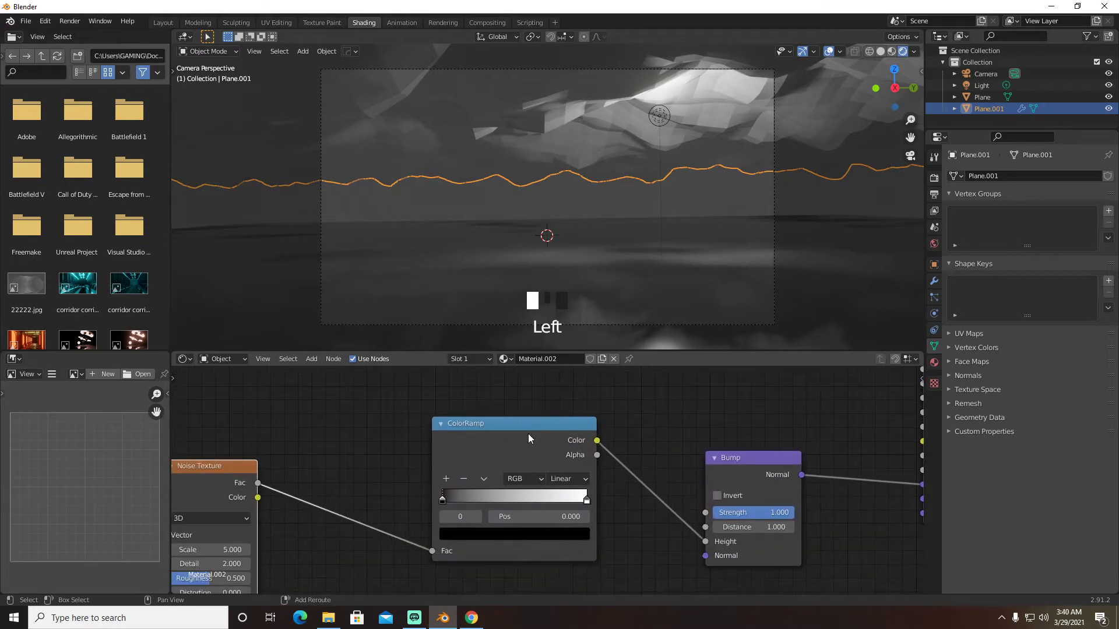
middle_drag(528, 433, 570, 411)
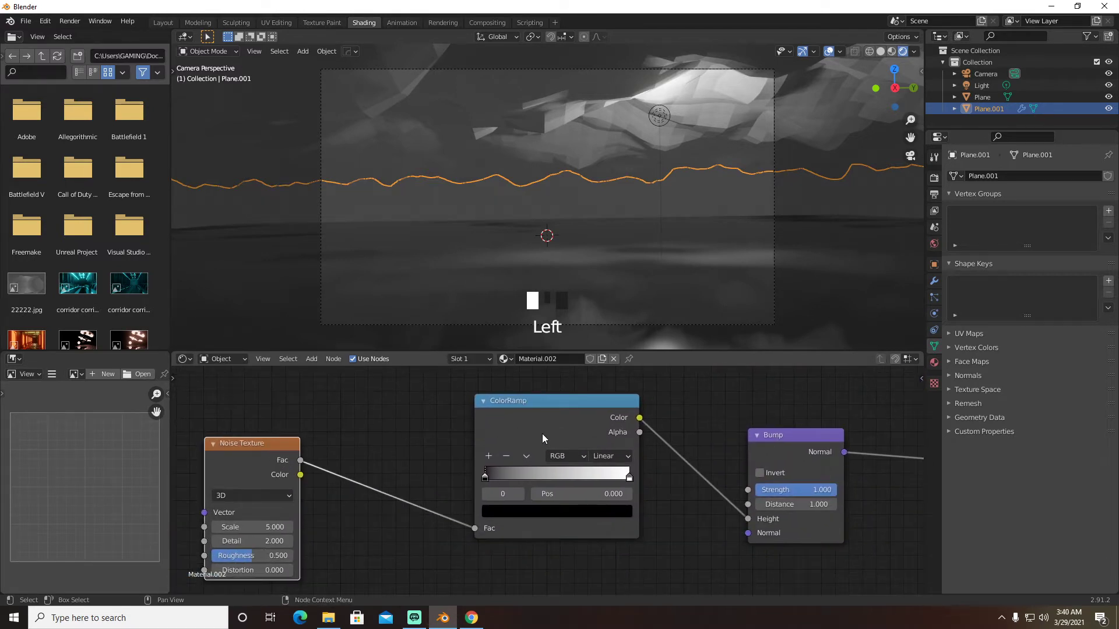
drag(485, 477, 575, 473)
drag(561, 478, 563, 478)
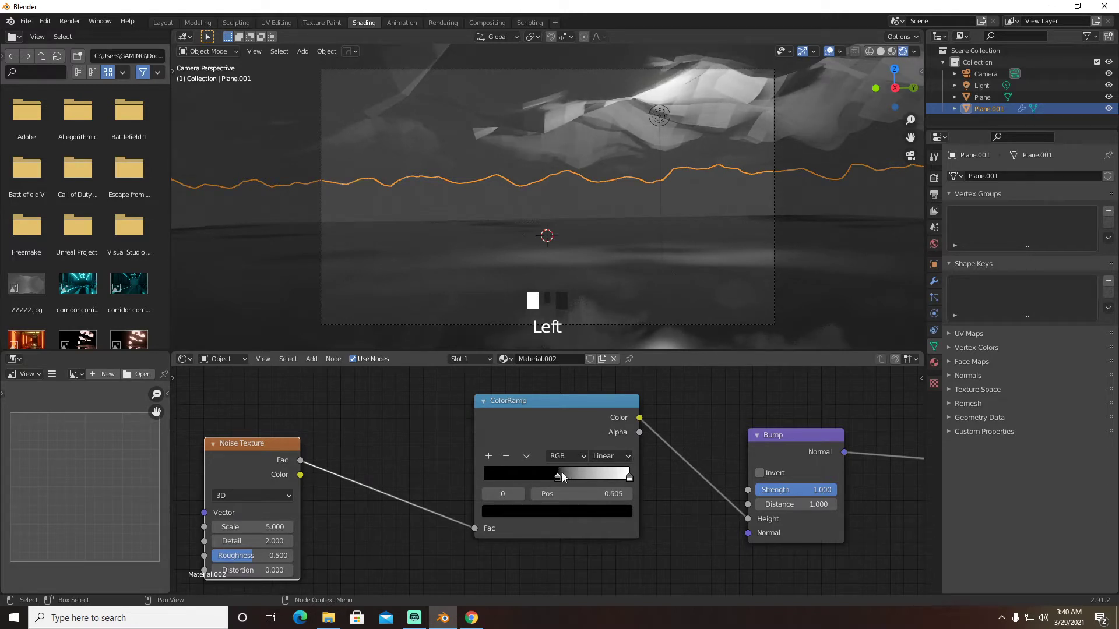
Darken the ceiling material's Principled BSDF Base Color to an HSV value of 0.036
middle_drag(746, 413, 344, 515)
middle_drag(532, 458, 462, 499)
middle_drag(545, 436, 501, 499)
click(565, 378)
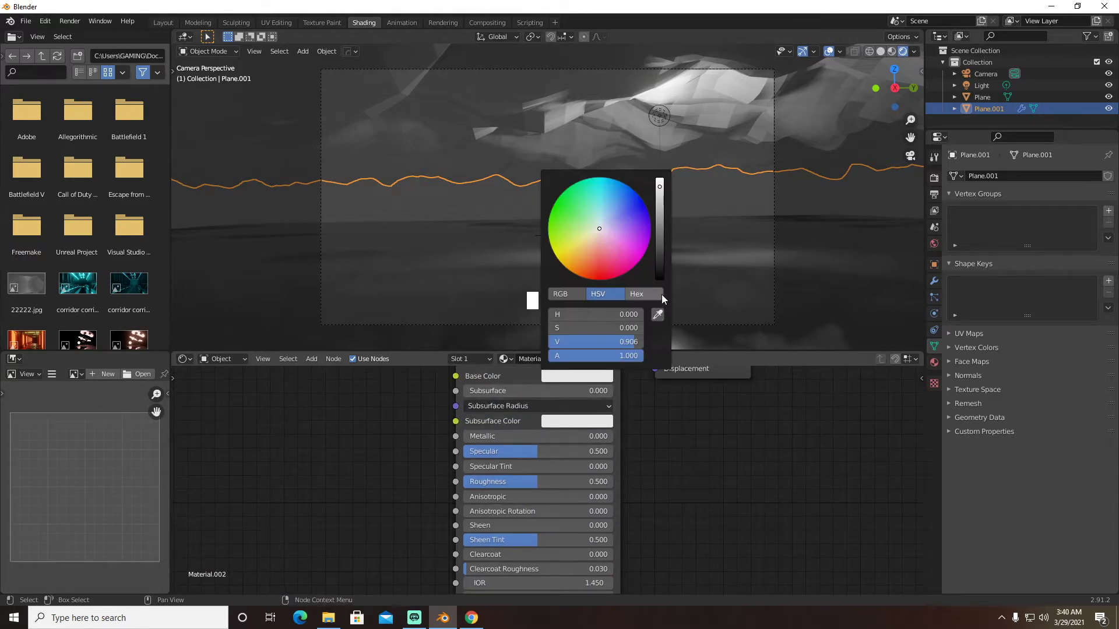
drag(594, 342, 560, 342)
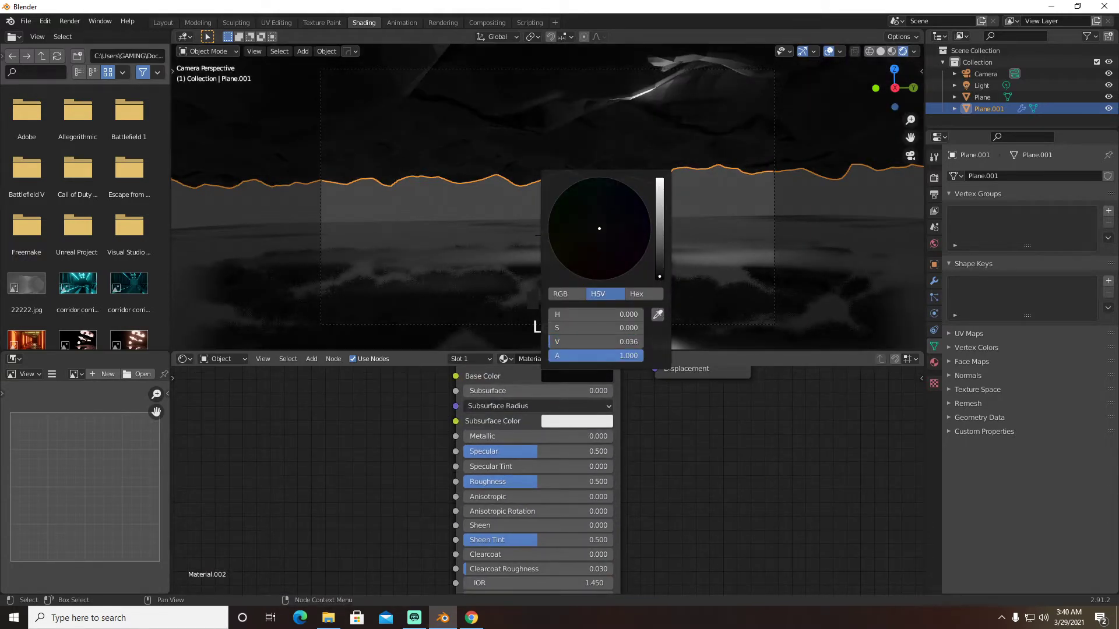
middle_drag(679, 459, 816, 394)
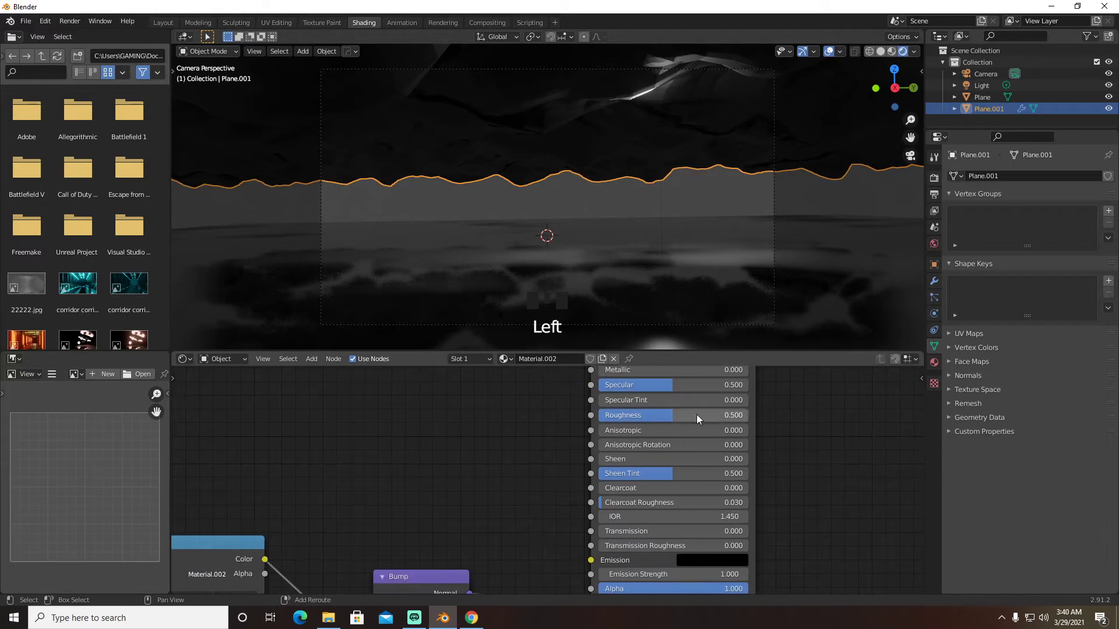
Select the point light and move it slightly upward
click(982, 85)
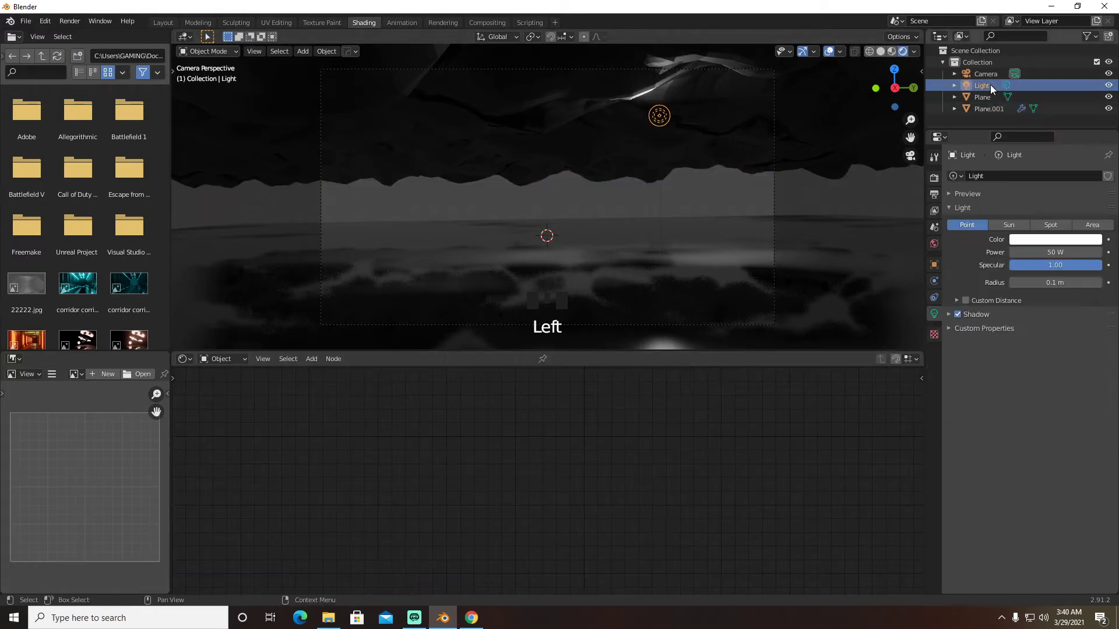
key(g)
right_click(752, 177)
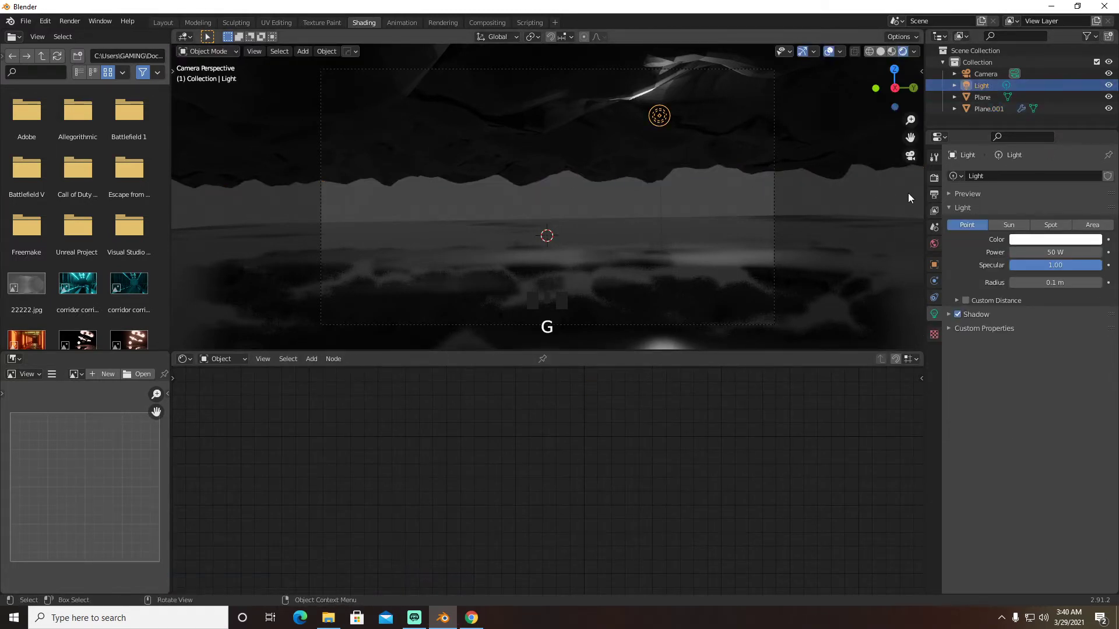
key(g)
click(872, 194)
Set the point light's power to 100 W and lower it about 0.3 m along the global Z axis
click(1077, 251)
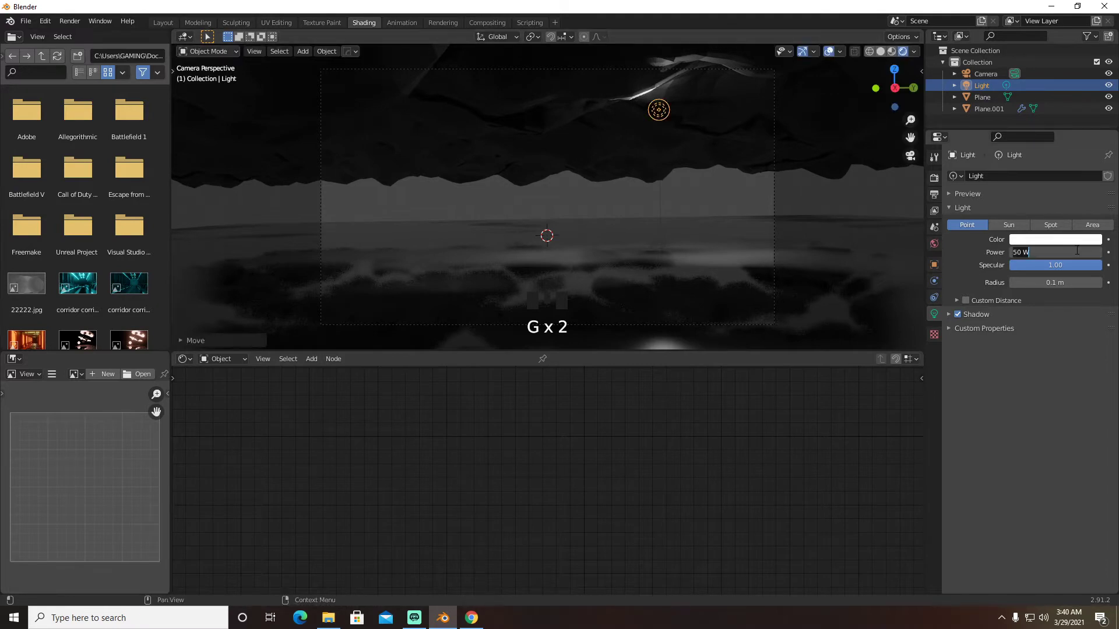
text(100)
key(Return)
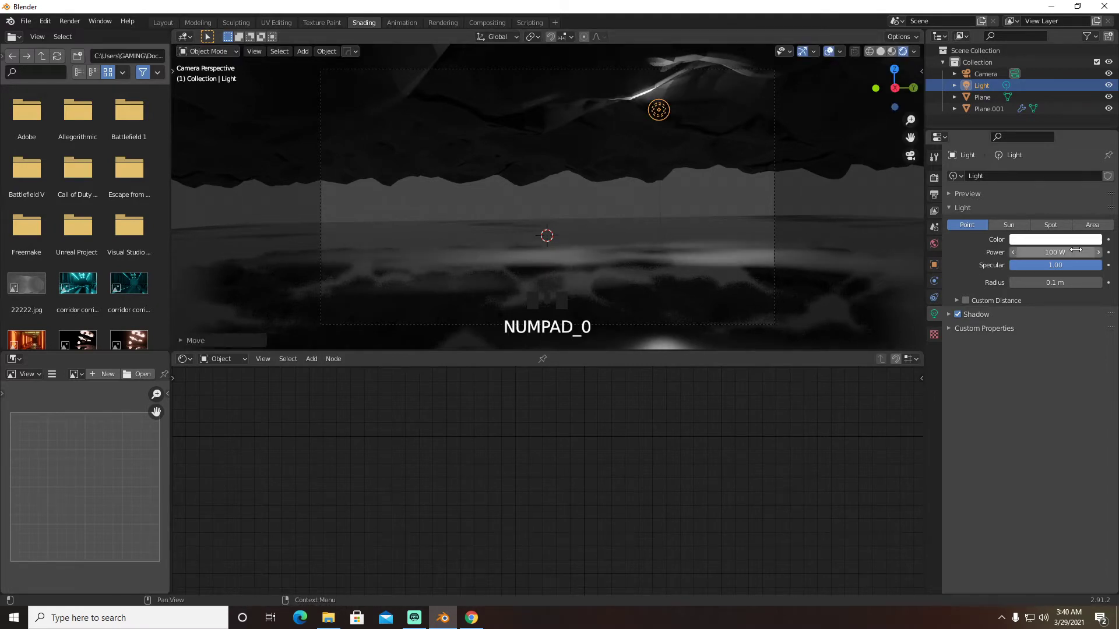
key(g)
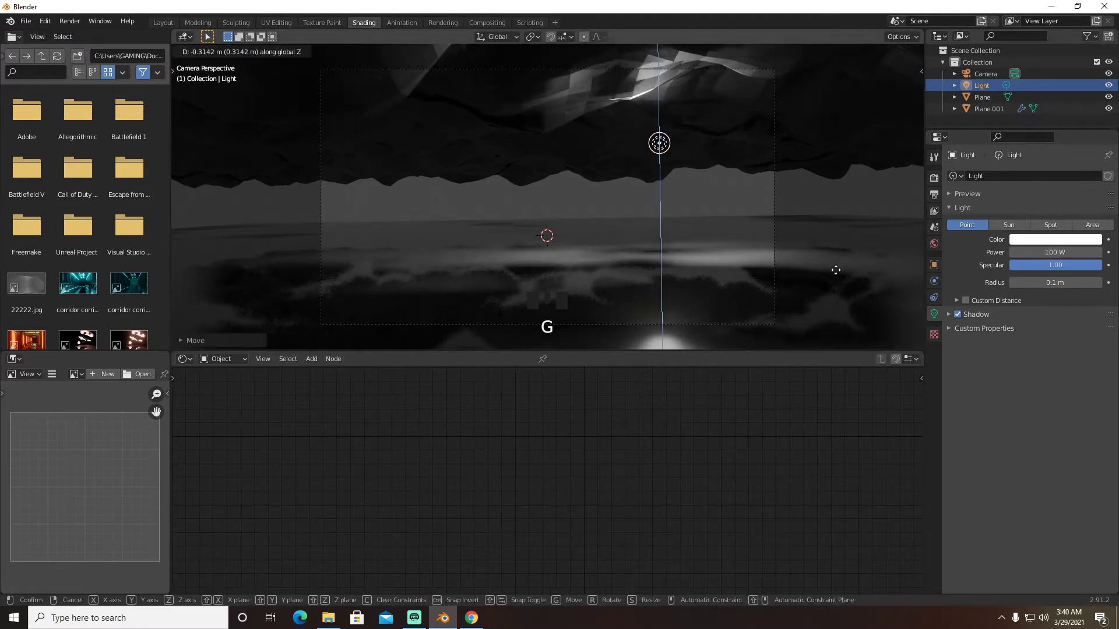
click(830, 278)
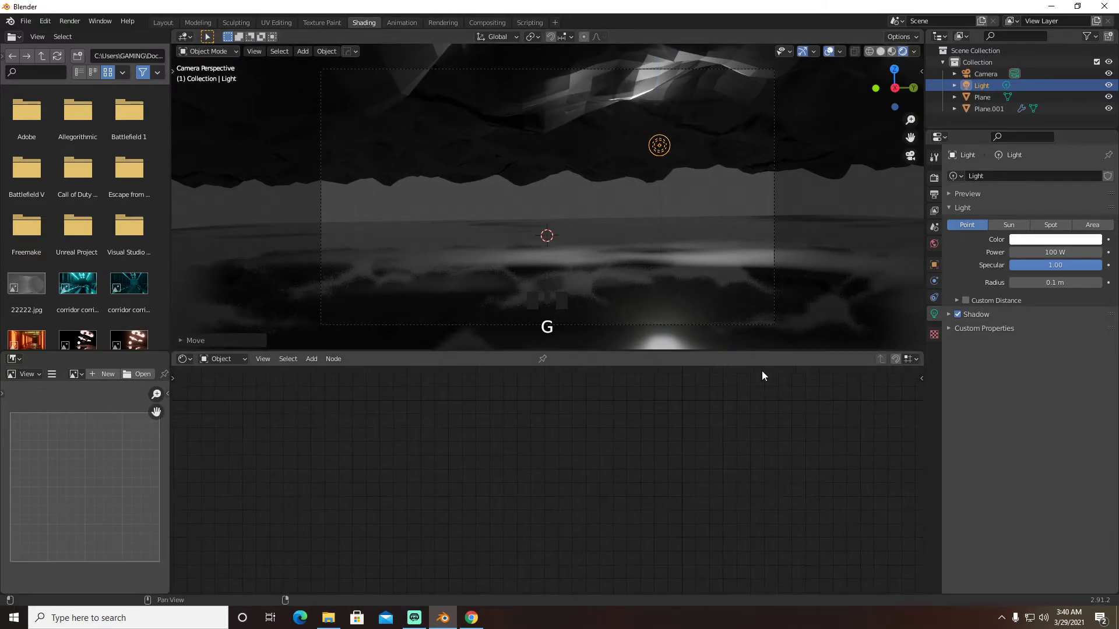
Set the ceiling plane's Noise Texture to Detail 11.1, Scale 27.2 and Distortion 15.1
click(582, 116)
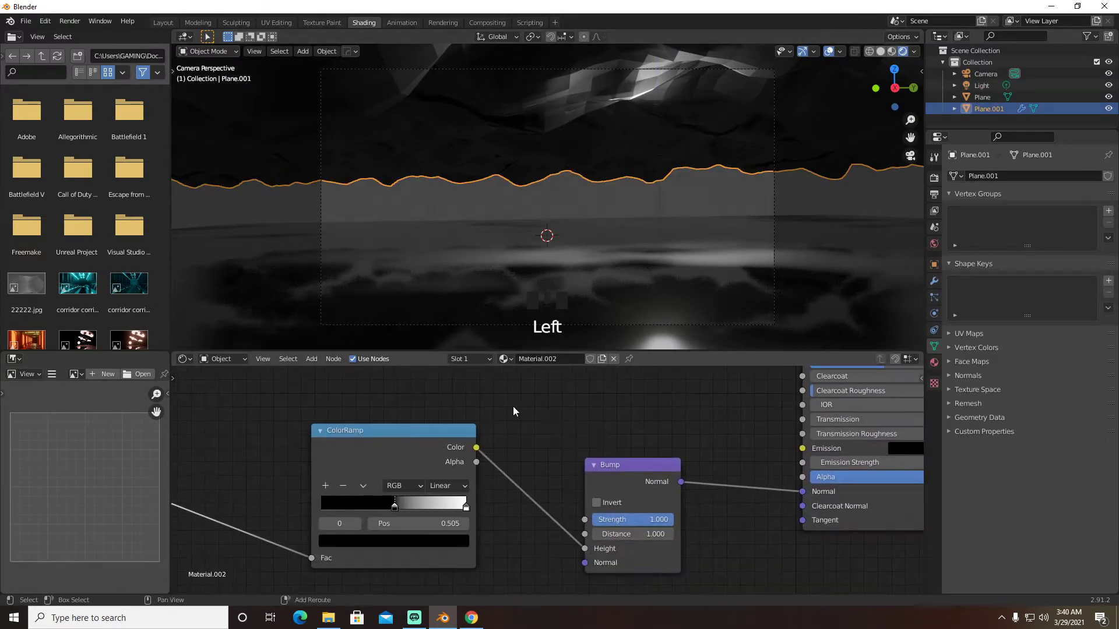
middle_drag(513, 407, 751, 382)
drag(325, 546, 483, 546)
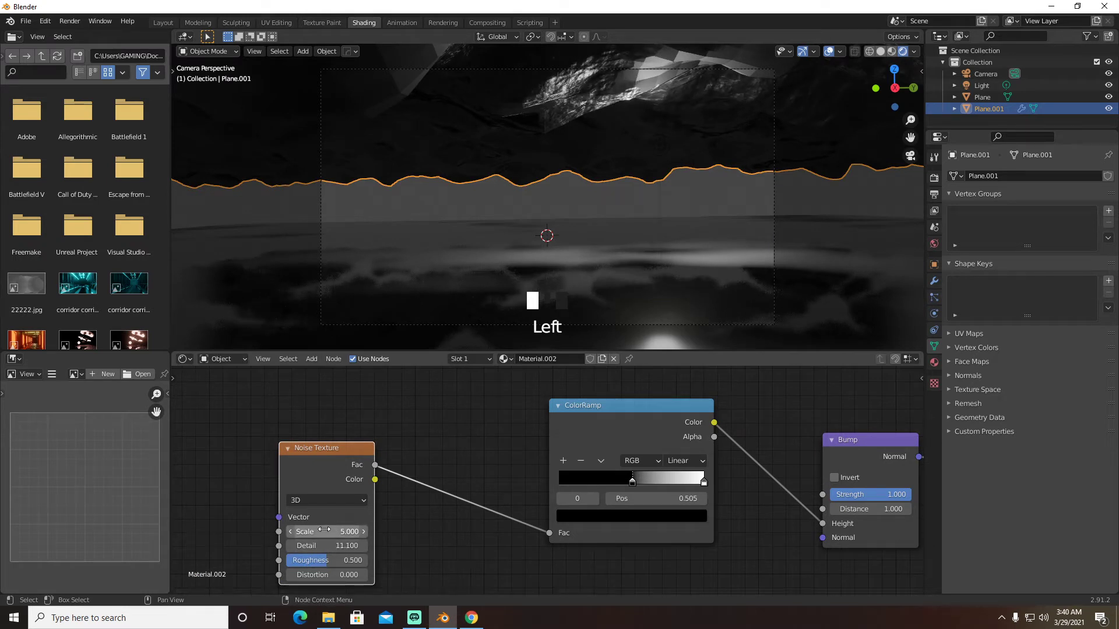
mouse_move(325, 532)
mouse_down()
mouse_move(431, 531)
mouse_move(344, 531)
mouse_up()
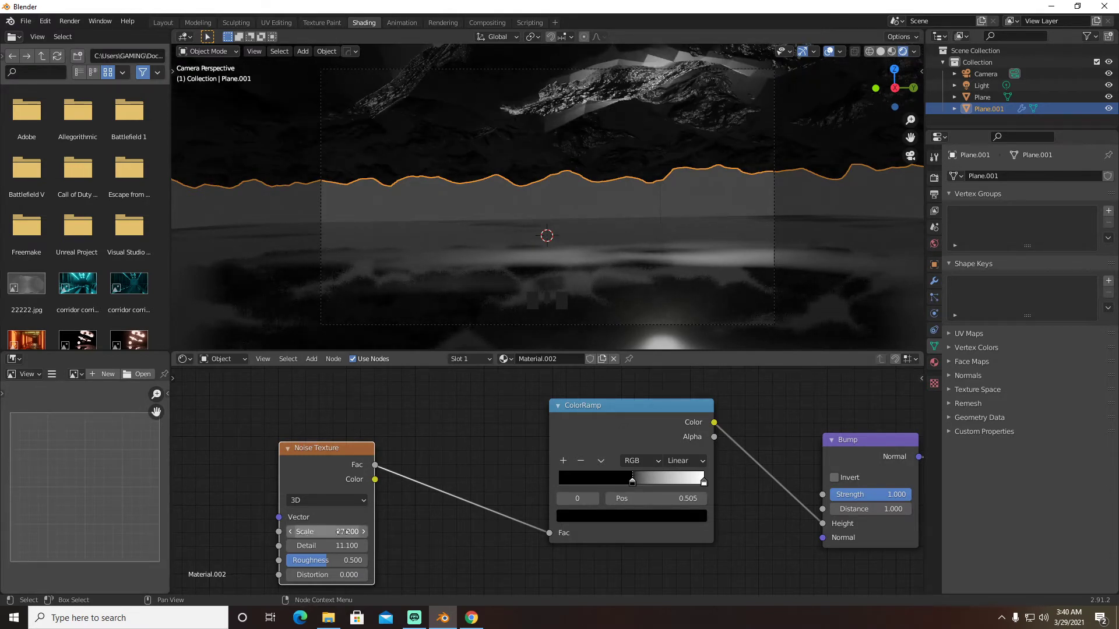
drag(309, 572, 465, 572)
middle_drag(674, 368, 525, 442)
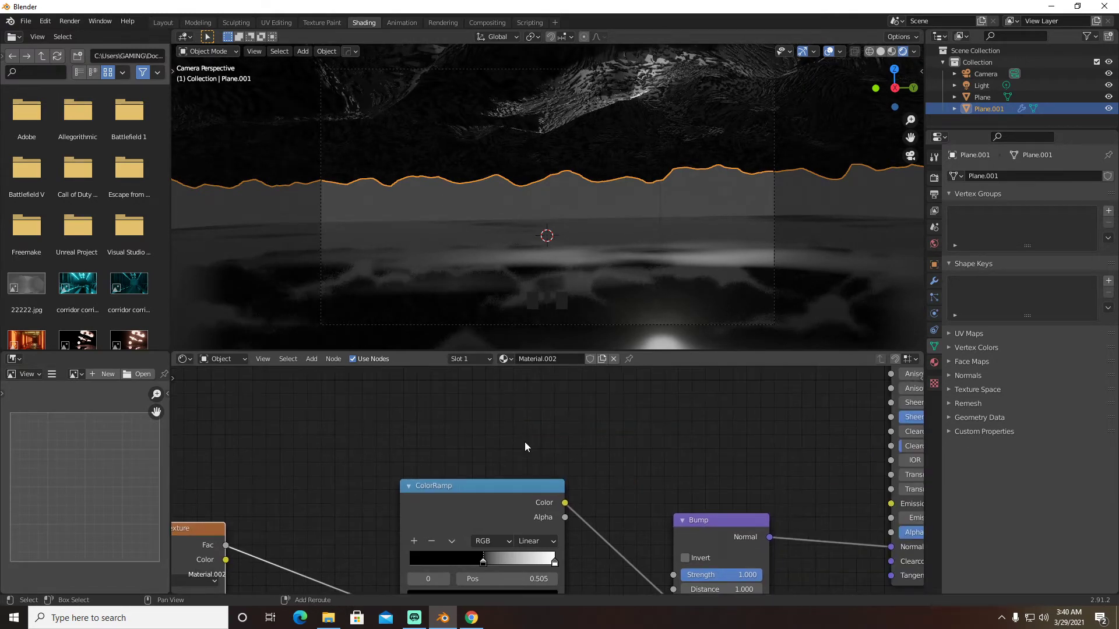
Add Texture Coordinate and Mapping nodes before the Noise Texture and connect the Object output to the Mapping's Vector input
scroll(525, 443, down, 4)
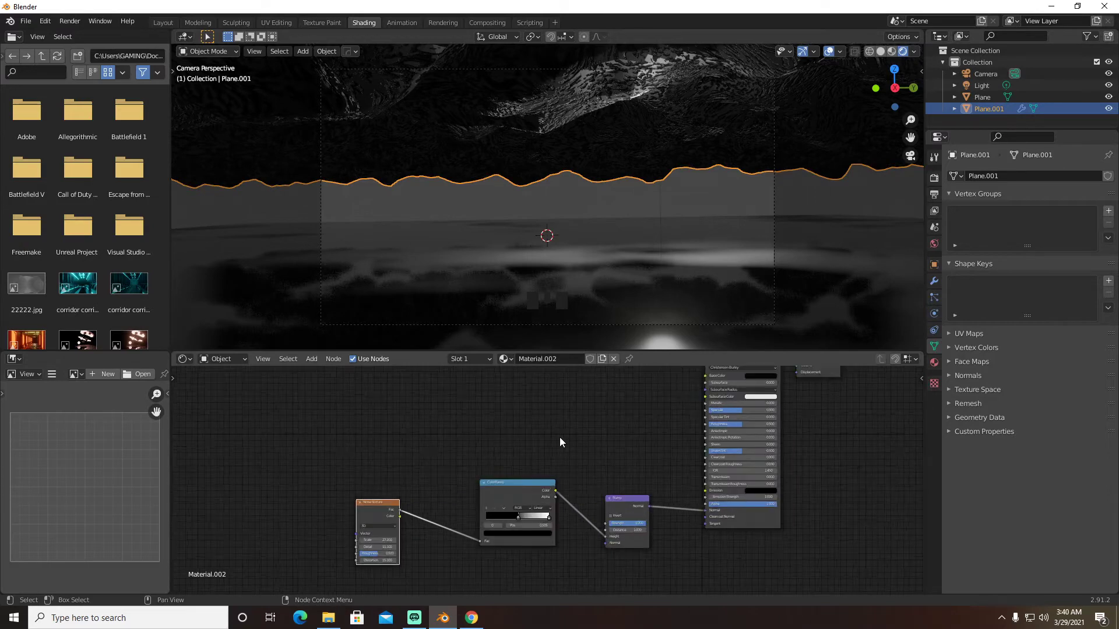
scroll(560, 437, up, 1)
click(324, 514)
key(ctrl+t)
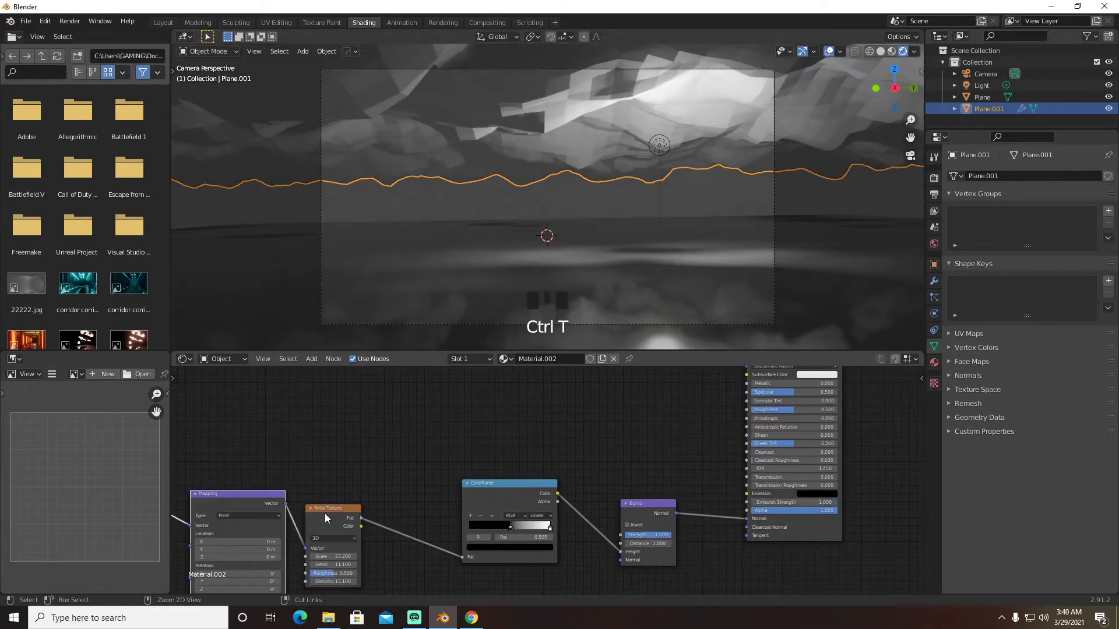
middle_drag(327, 484, 457, 486)
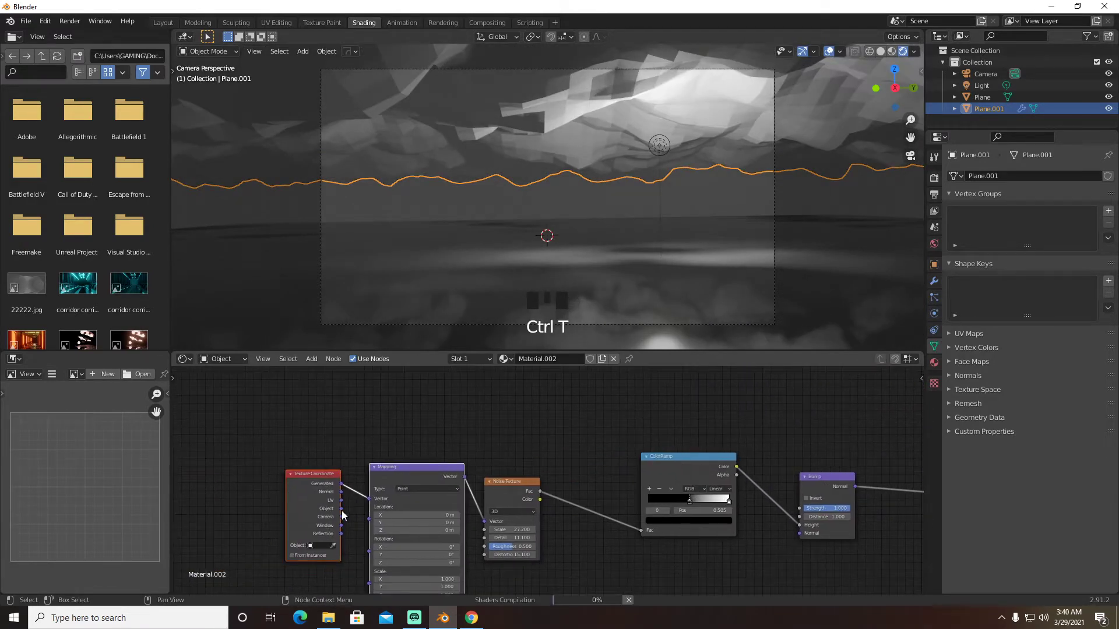
drag(342, 510, 371, 500)
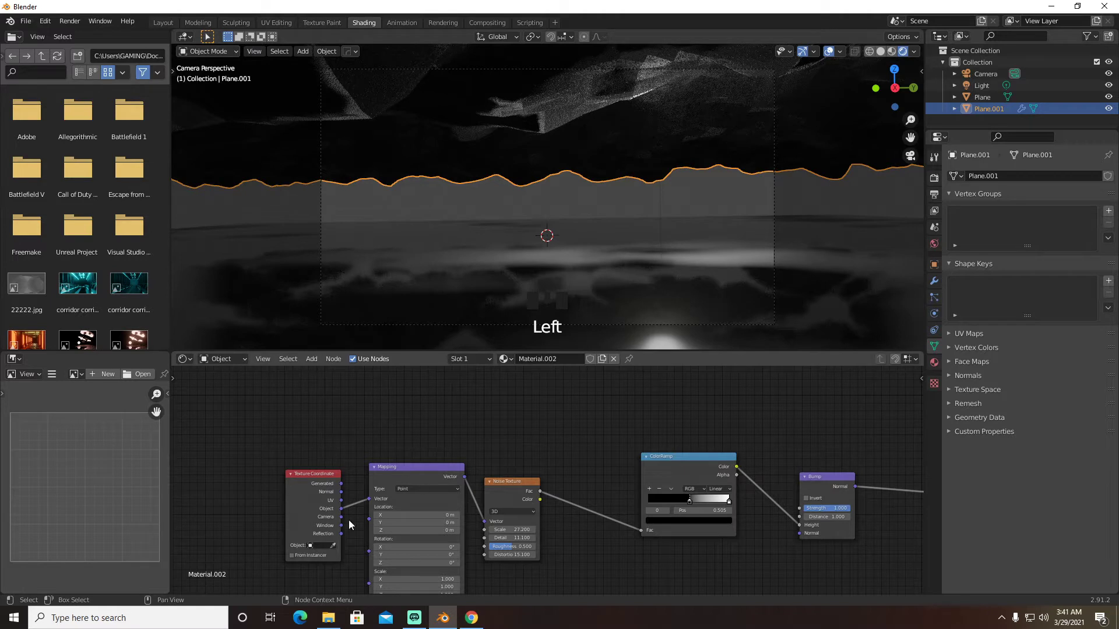
Adjust the ceiling's Noise Texture to Detail 13.2, Distortion 2.3 and Scale 2.4
drag(504, 538, 424, 529)
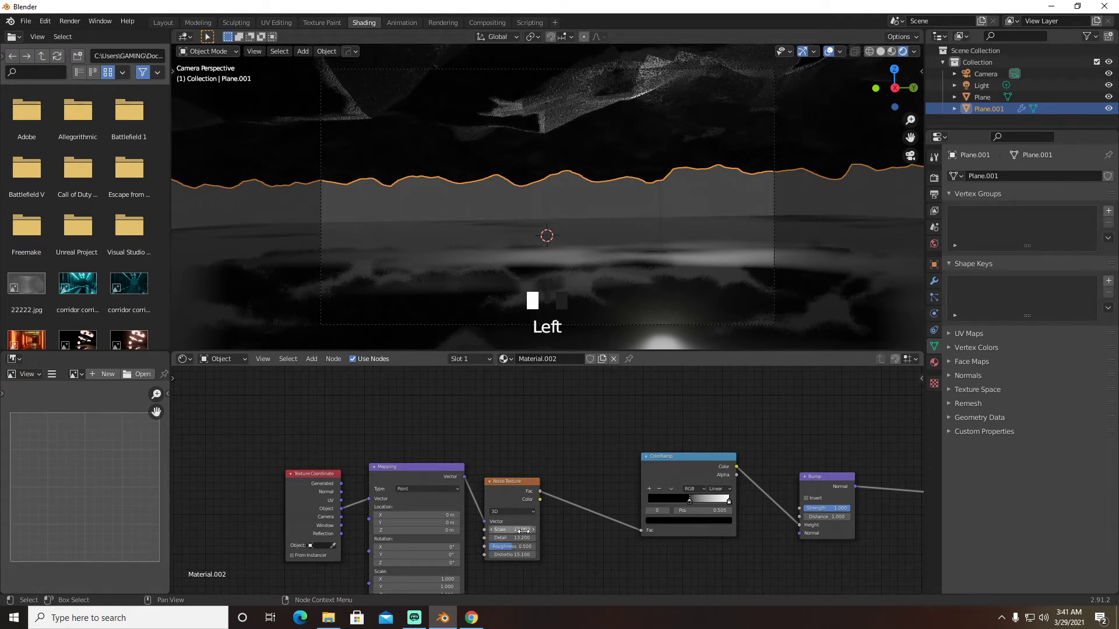
mouse_move(512, 555)
mouse_down()
mouse_move(527, 555)
mouse_move(496, 555)
mouse_move(519, 555)
mouse_up()
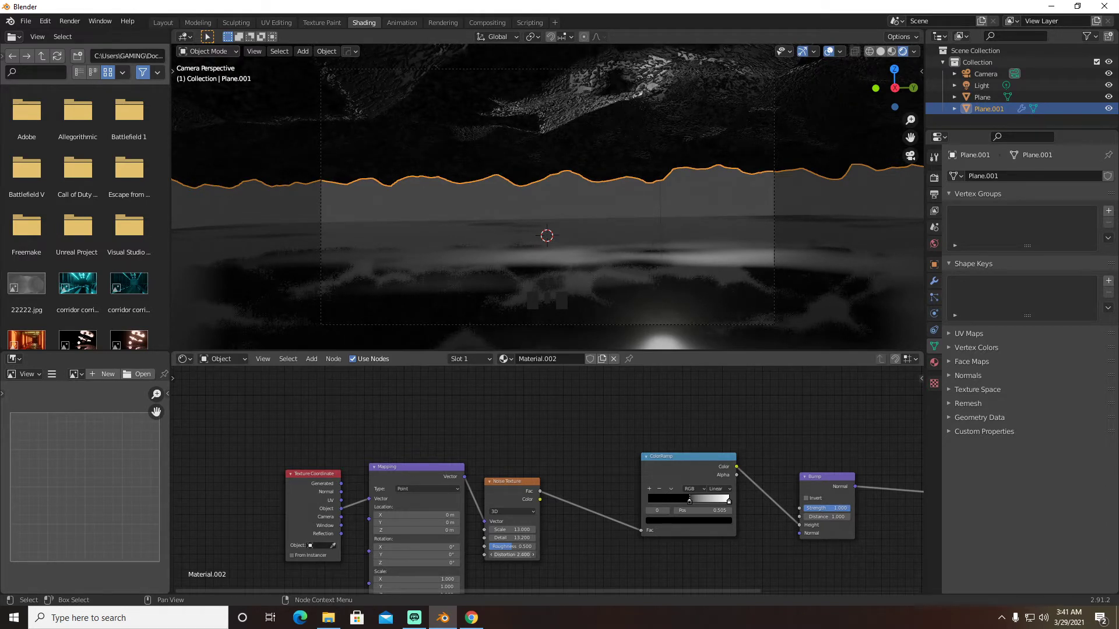
drag(513, 529, 507, 530)
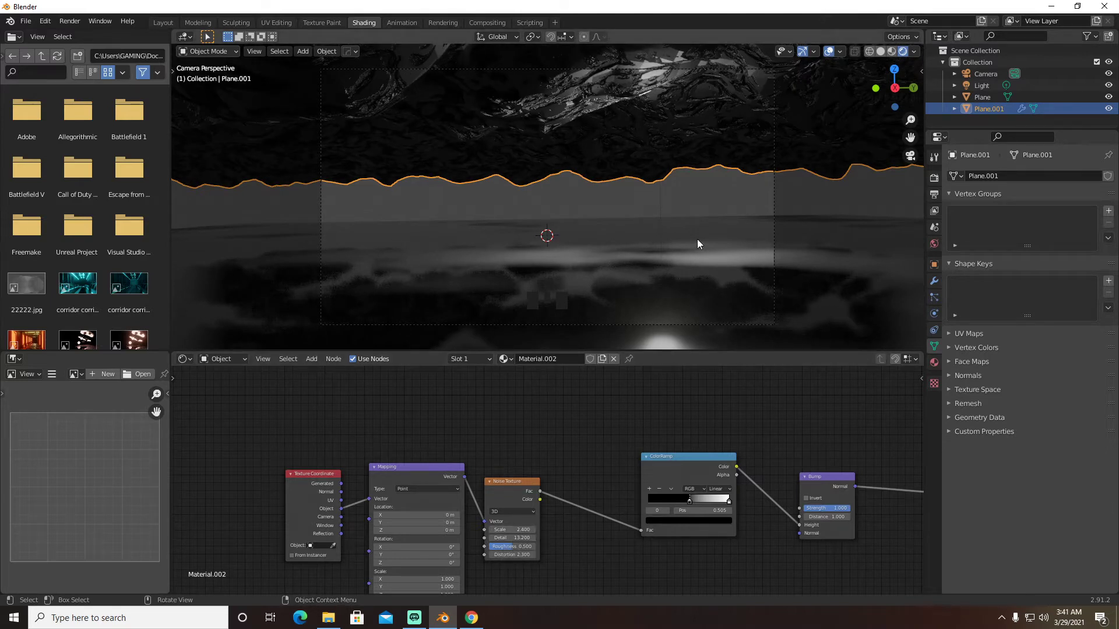
Render the current frame to check the ground and ceiling materials, and close the render window
click(70, 21)
click(85, 33)
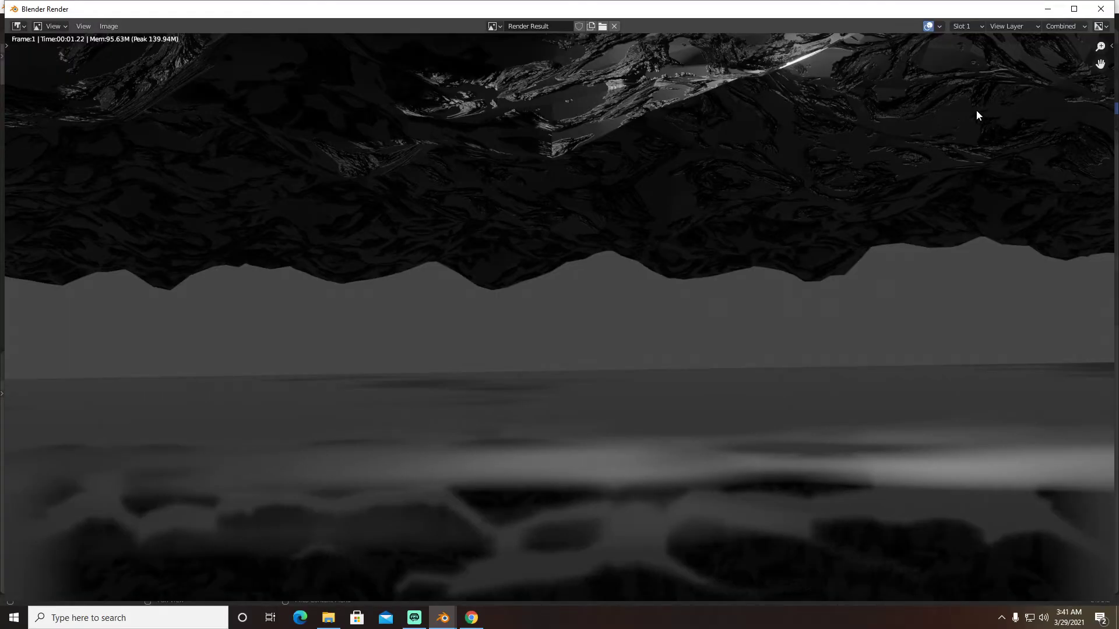
click(1101, 9)
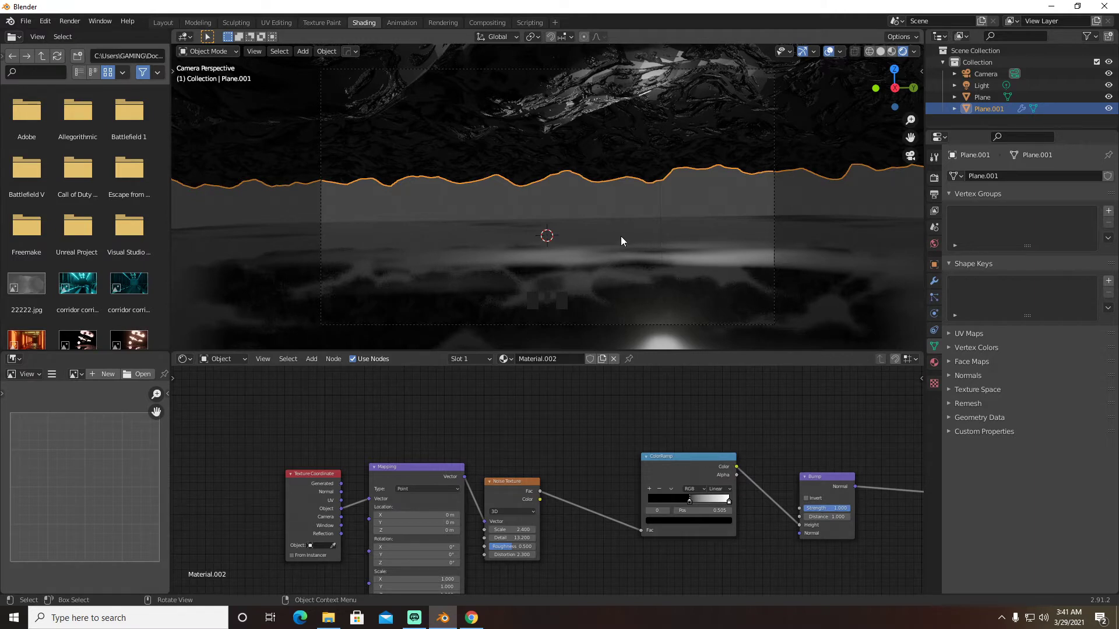
Switch to the Layout workspace and add a cylinder mesh at the world origin
key(shift+a)
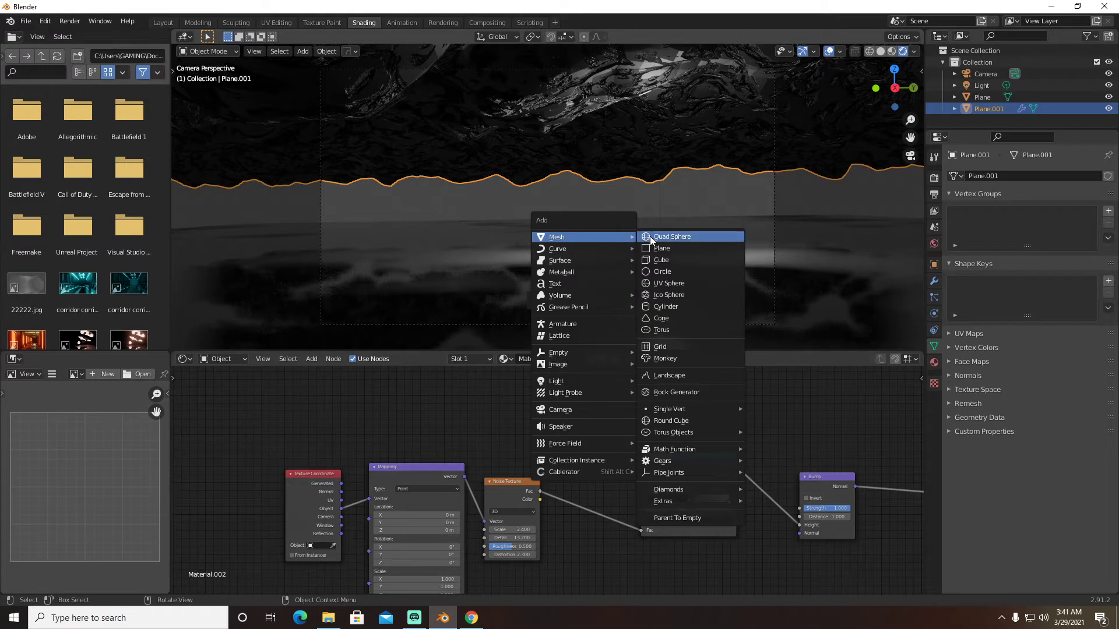
click(163, 22)
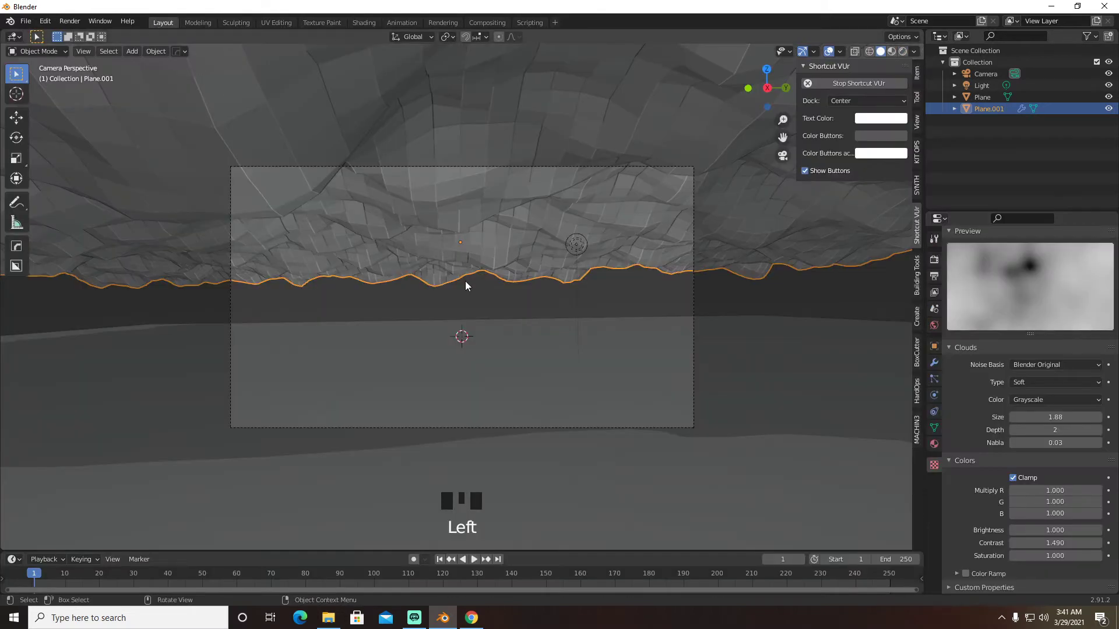
key(shift+a)
mouse_move(466, 282)
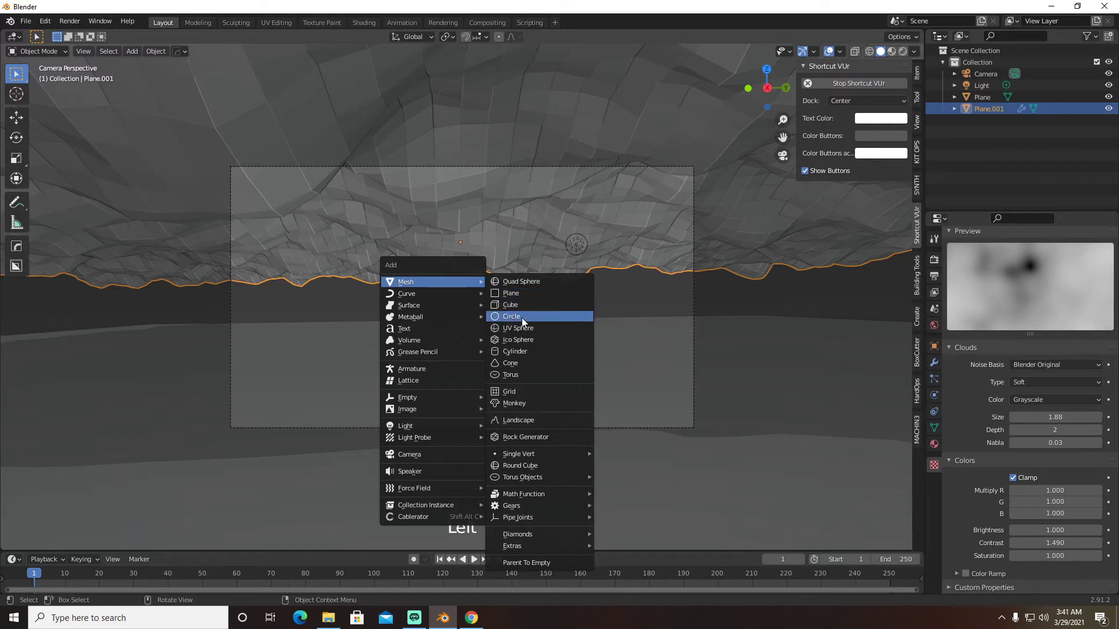
click(523, 351)
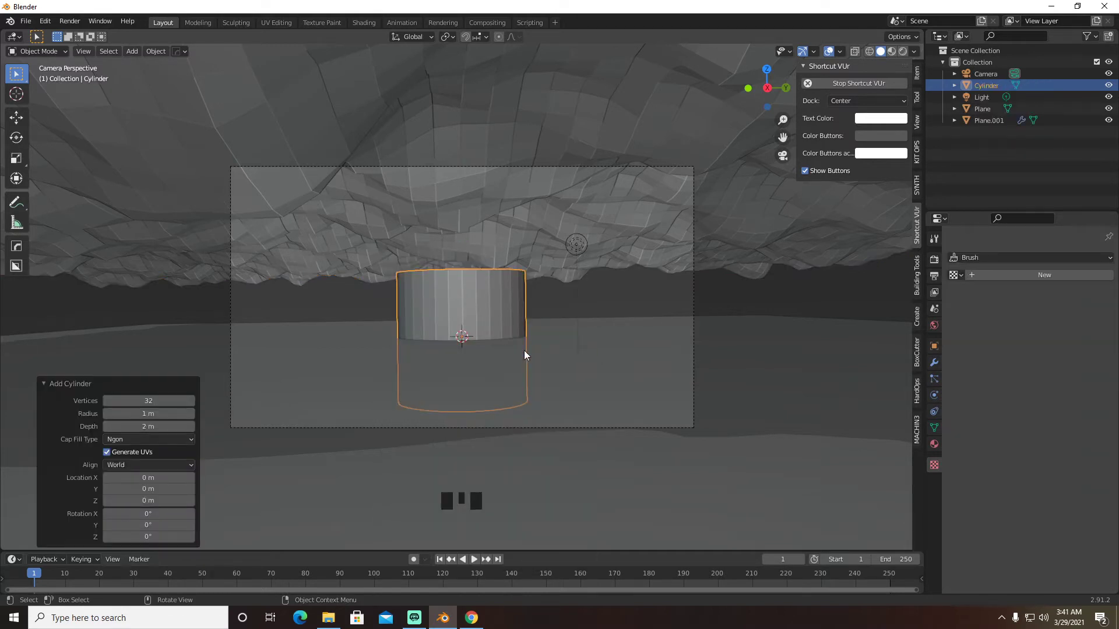
Rotate the cylinder 90° about the Y axis
key(r)
key(y)
key(9)
key(0)
key(Return)
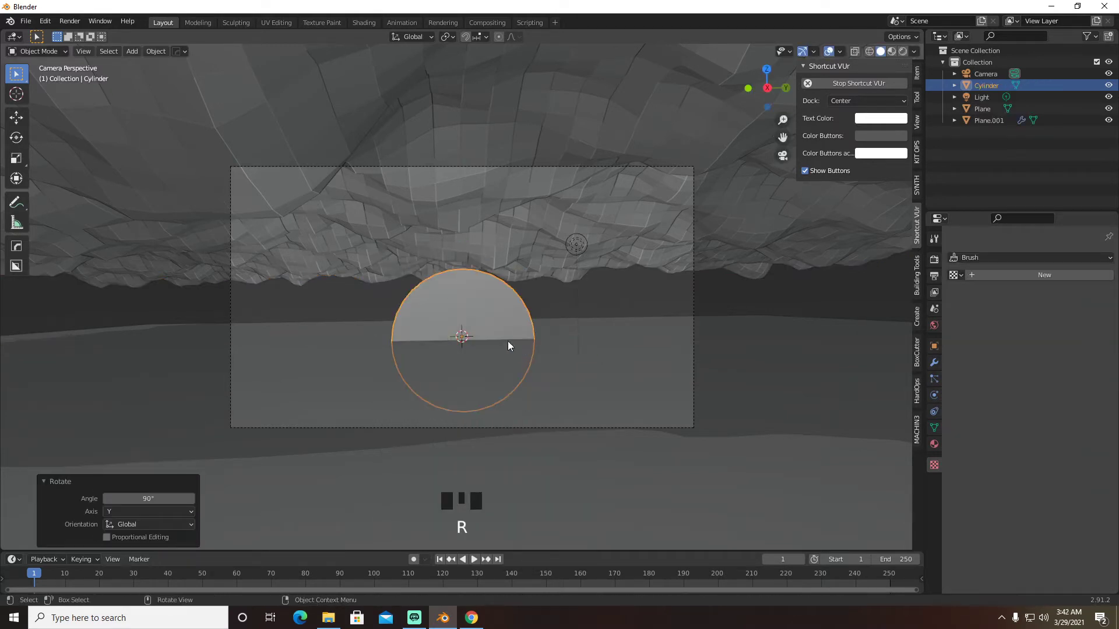
Flatten the cylinder into a thin disc by scaling it along the X axis to about 0.08
middle_drag(508, 341, 585, 332)
key(s)
key(x)
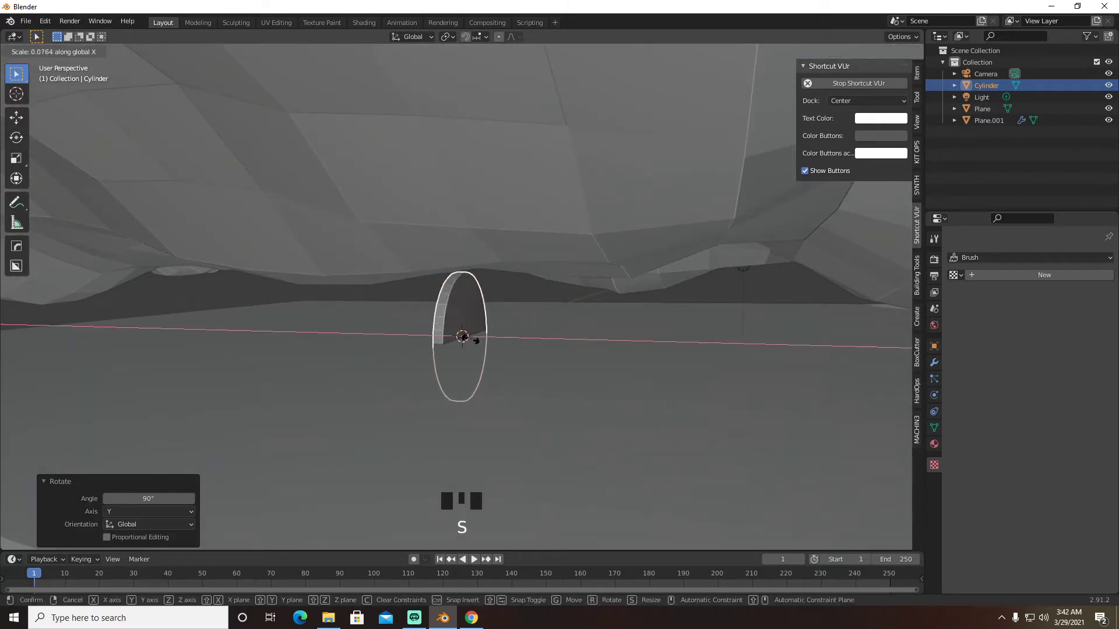
click(470, 340)
Enter Edit Mode on the thin cylinder and delete its near round cap face
key(Tab)
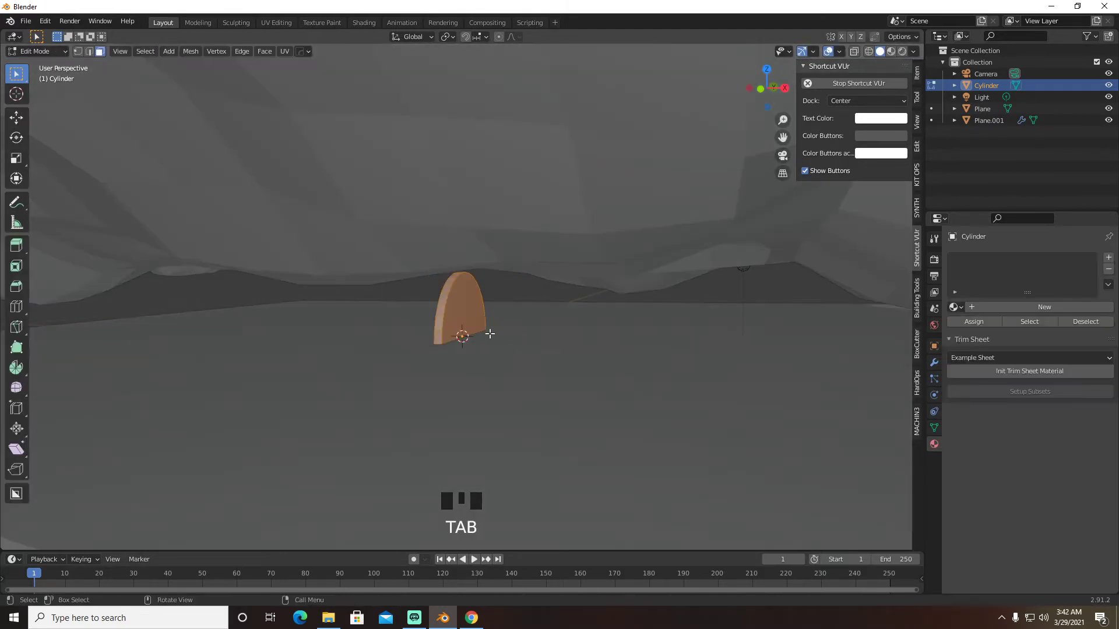
click(489, 334)
key(x)
click(451, 343)
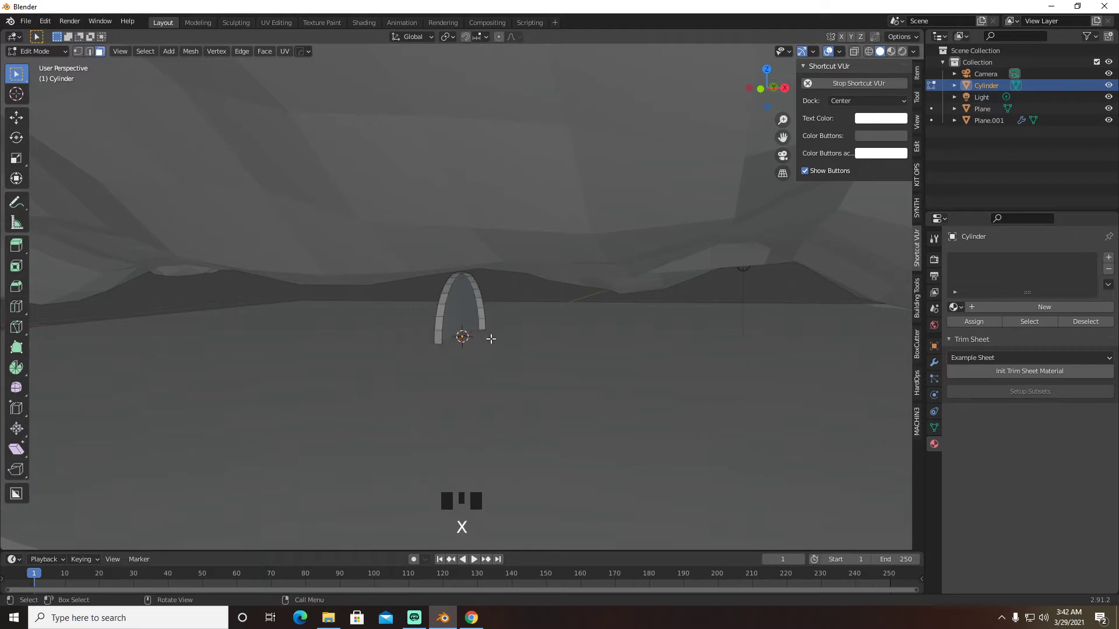
Delete the cylinder's remaining round cap face so only the thin rim is left, and return to Object Mode
middle_drag(491, 338, 431, 318)
click(493, 324)
key(x)
click(493, 324)
key(KP_0)
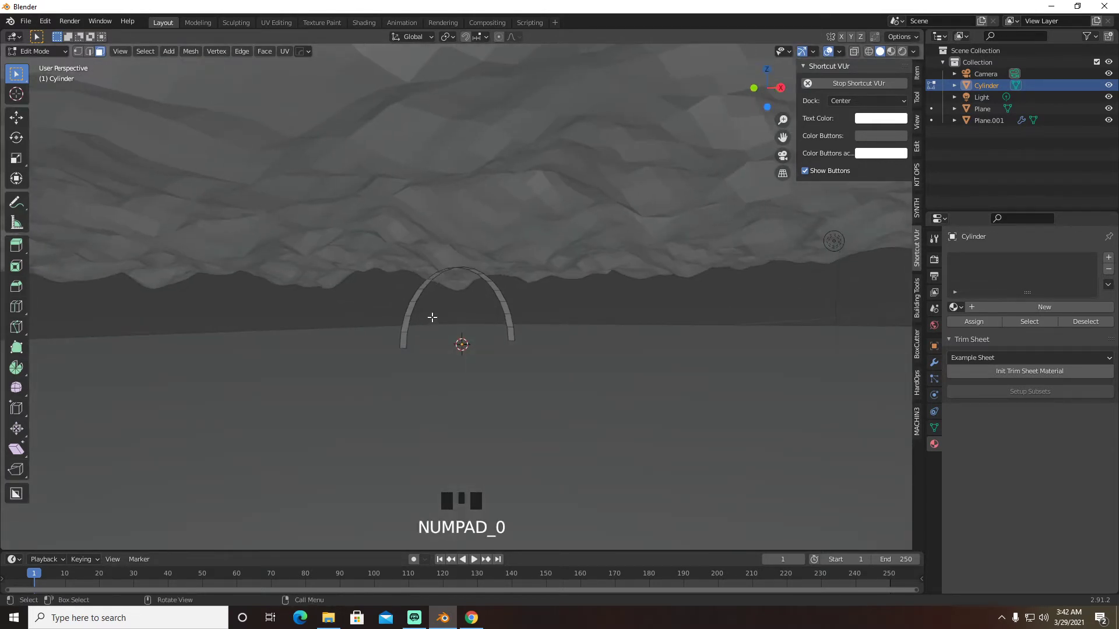
key(Tab)
Add a Solidify modifier to the open ring with a thickness of -0.06 m and apply it
middle_drag(442, 296, 655, 301)
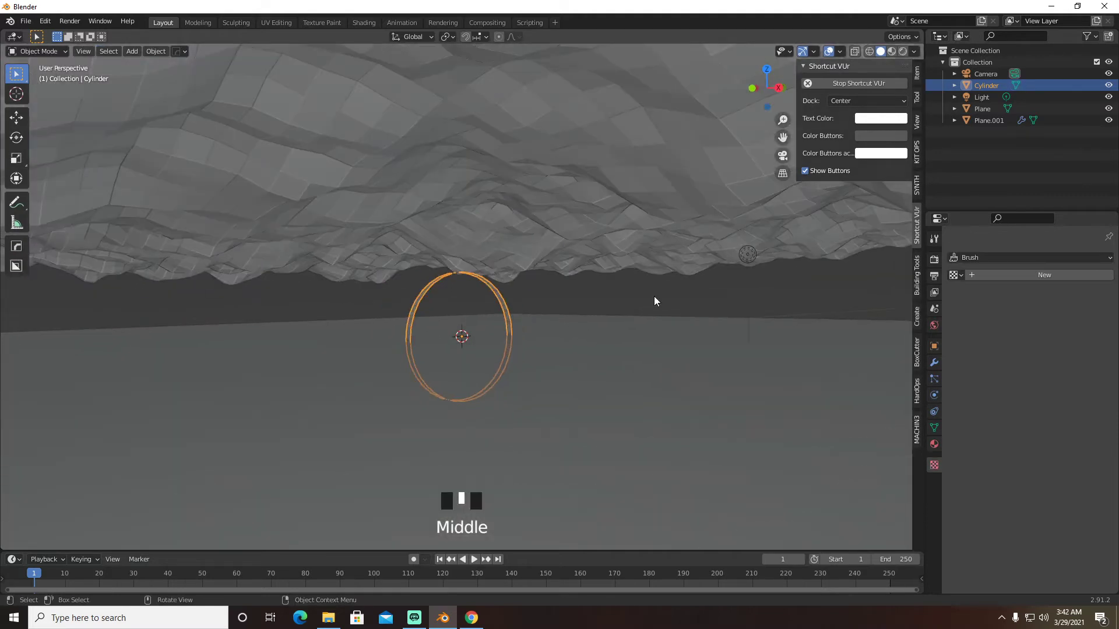
click(935, 362)
click(996, 257)
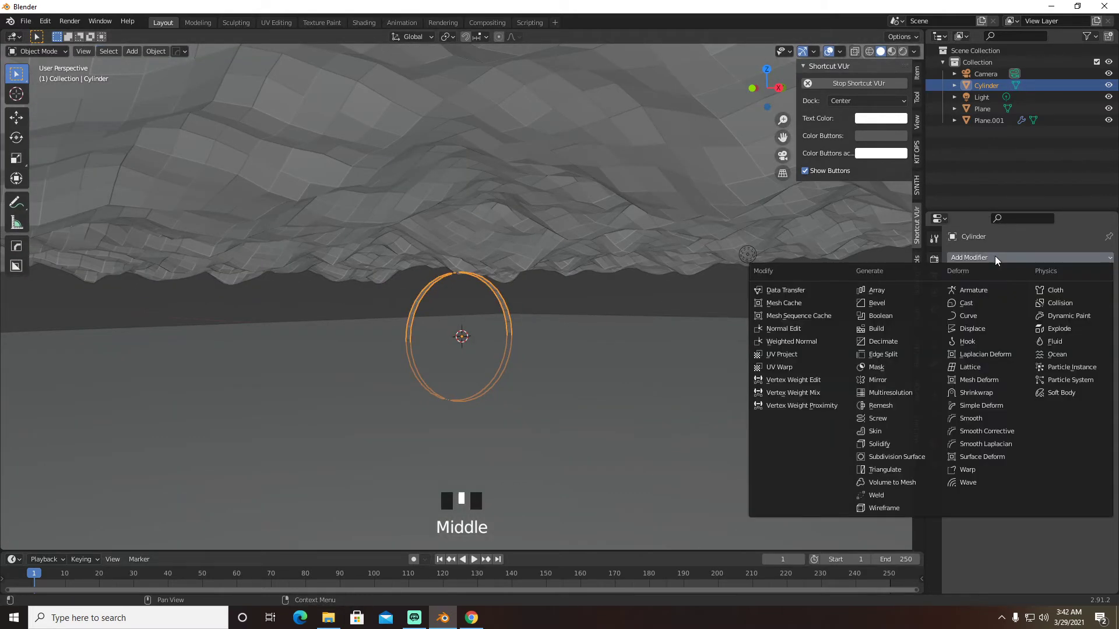
click(879, 444)
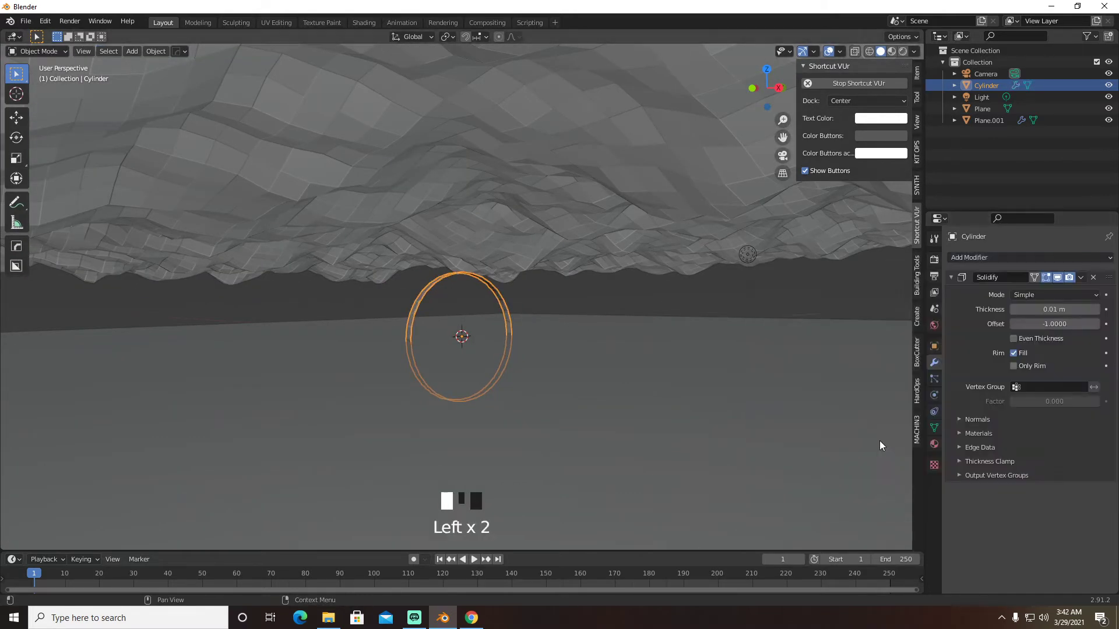
drag(1049, 310, 1026, 309)
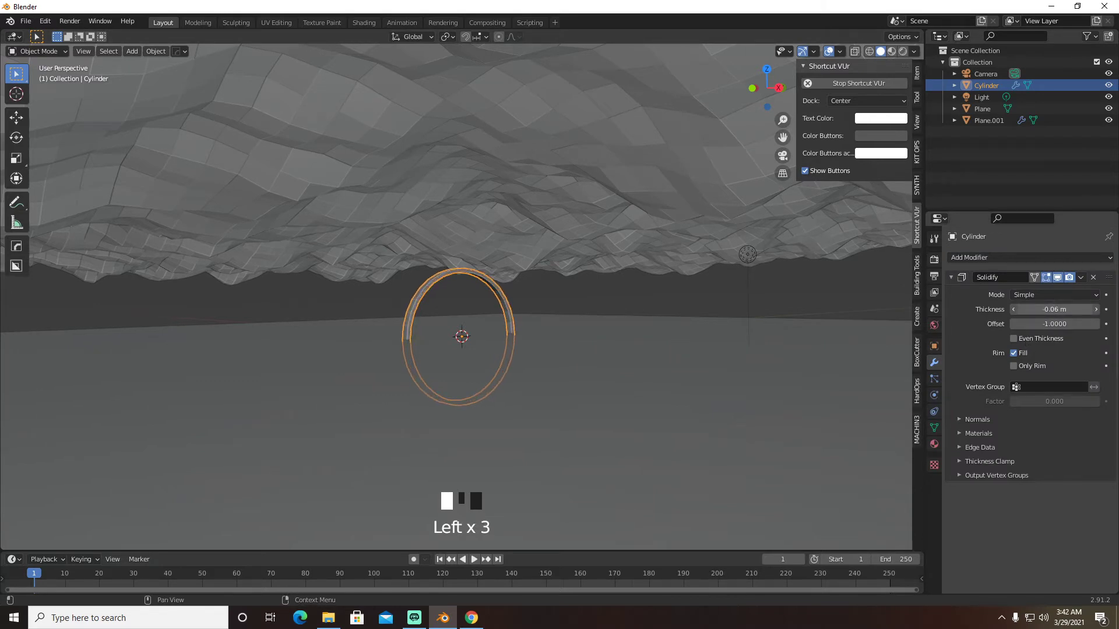
click(1081, 277)
click(1029, 293)
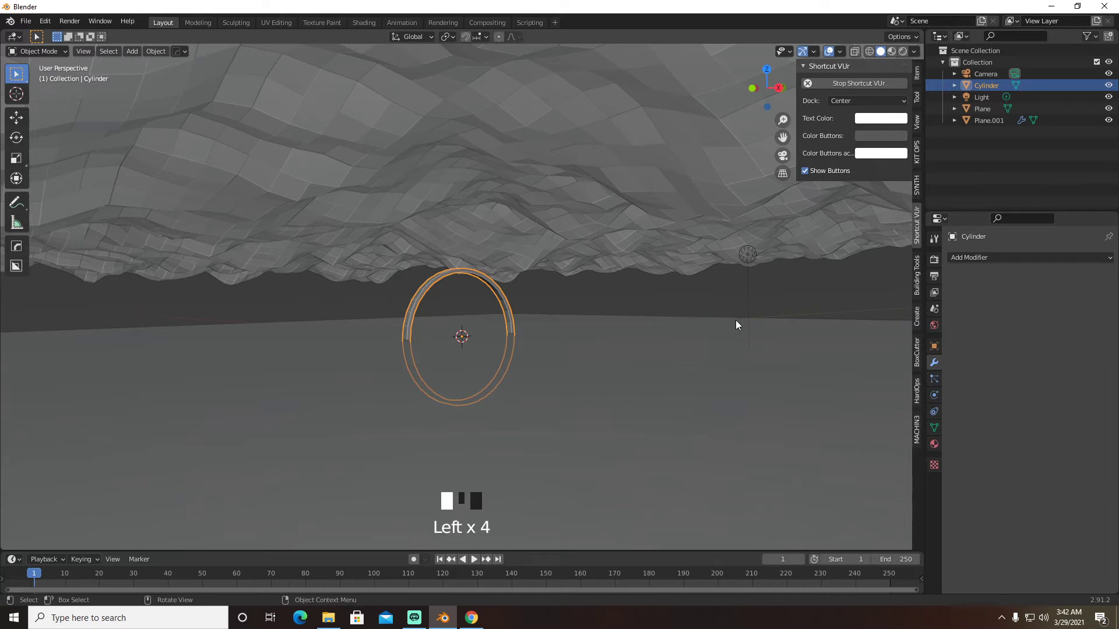
View the scene through the camera and switch the viewport to rendered shading
key(KP_0)
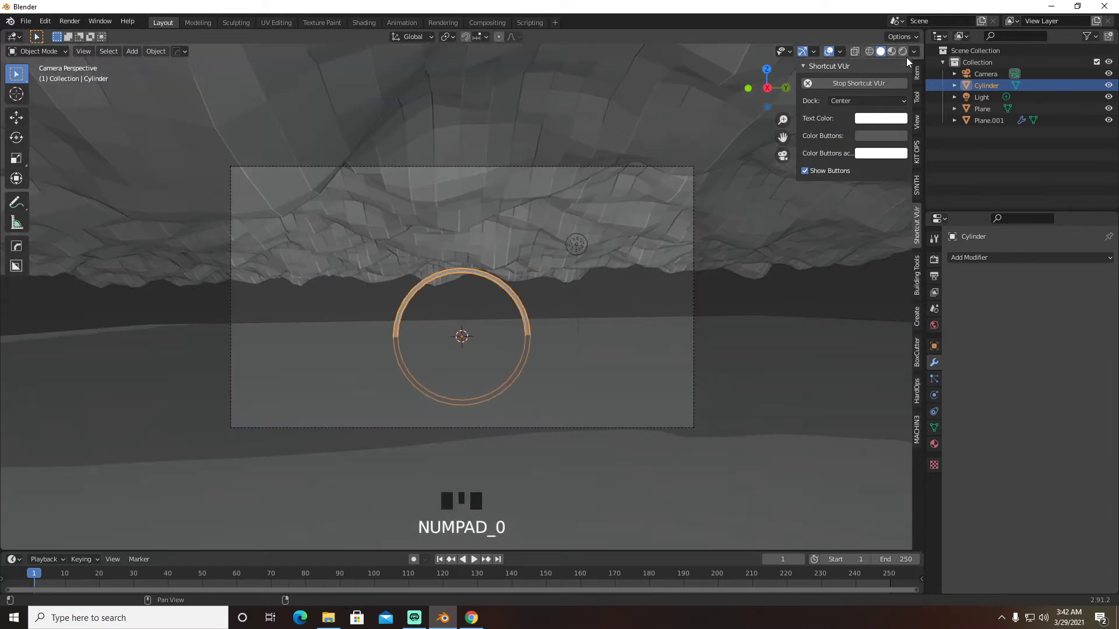
click(907, 57)
click(907, 54)
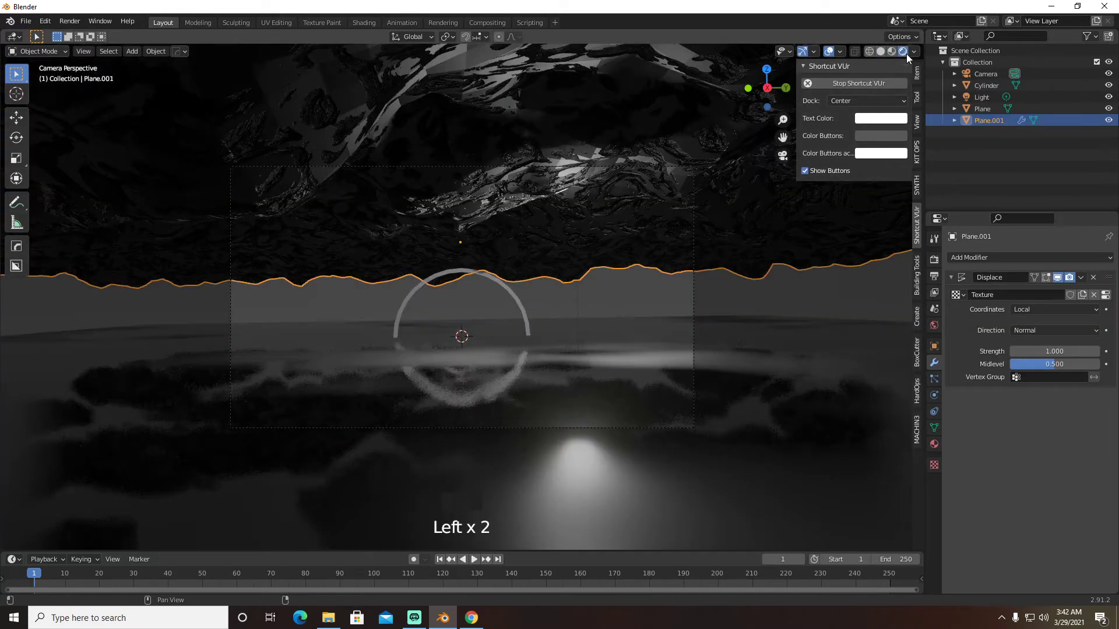
Give the ring a new material with an Emission surface and set the emission strength to 15
click(518, 306)
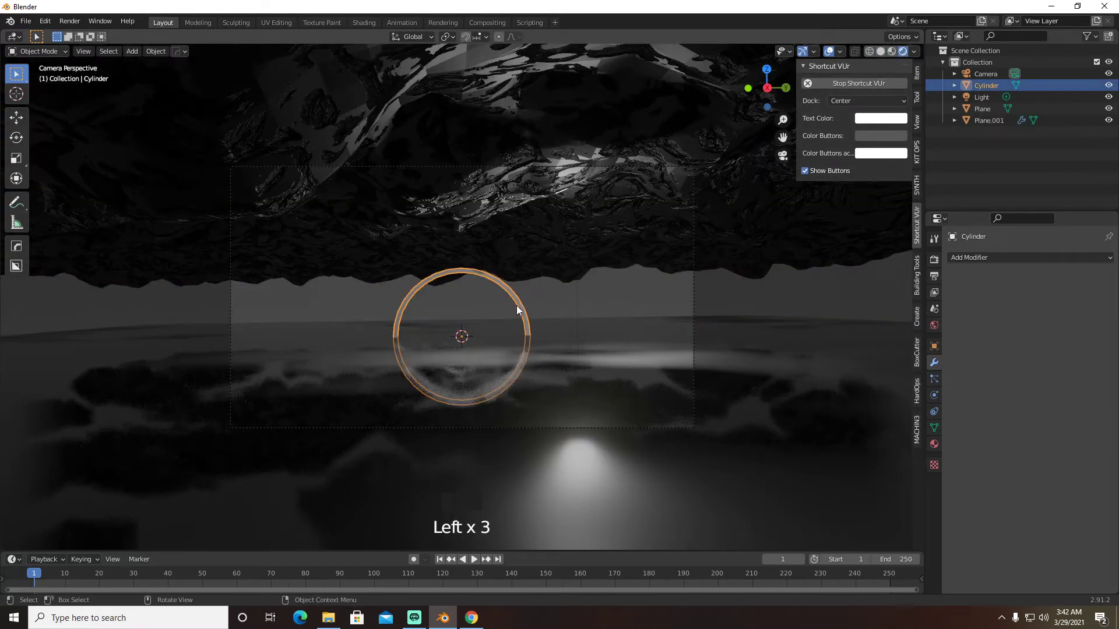
click(935, 444)
click(1023, 307)
click(1037, 379)
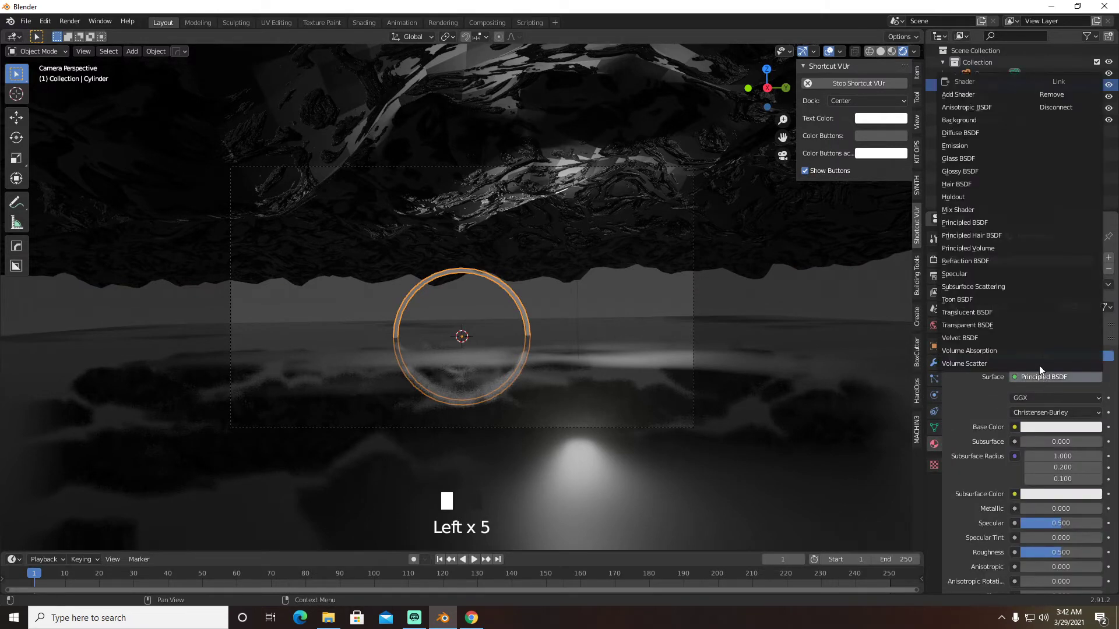
click(984, 145)
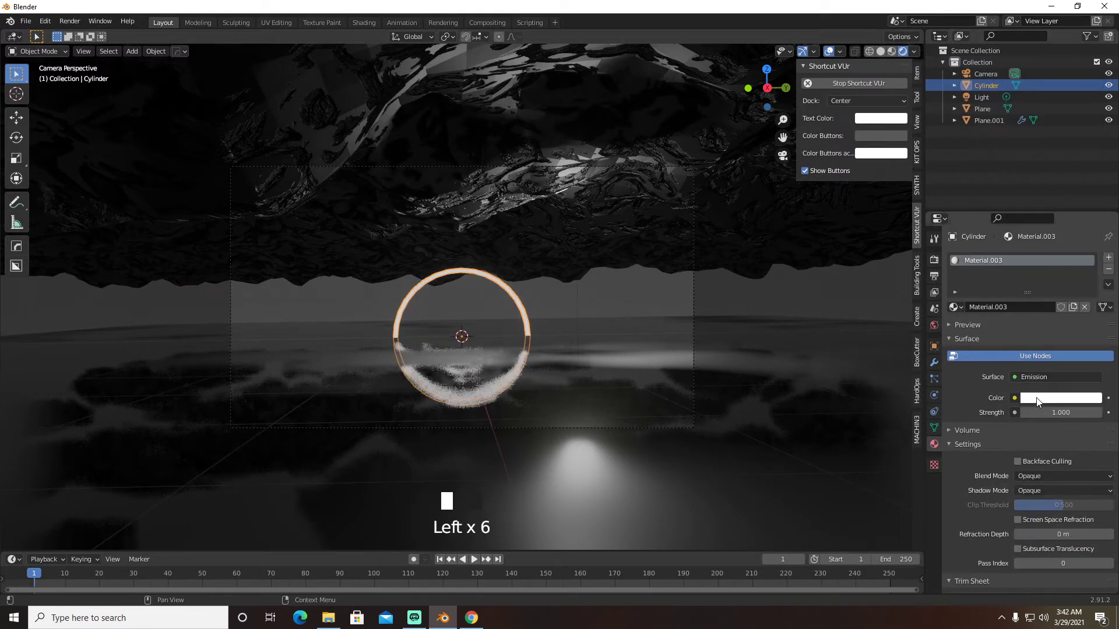
click(1052, 412)
click(1052, 406)
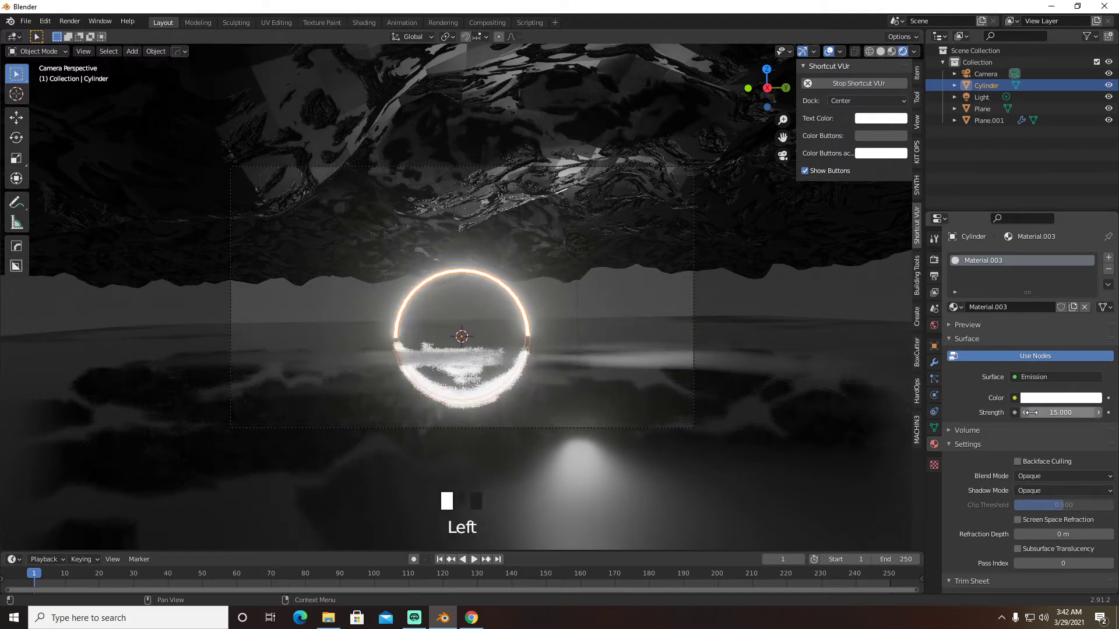
Set the ring's emission color to cyan-blue with hue about 0.536 and saturation about 0.834
click(1054, 400)
click(1049, 239)
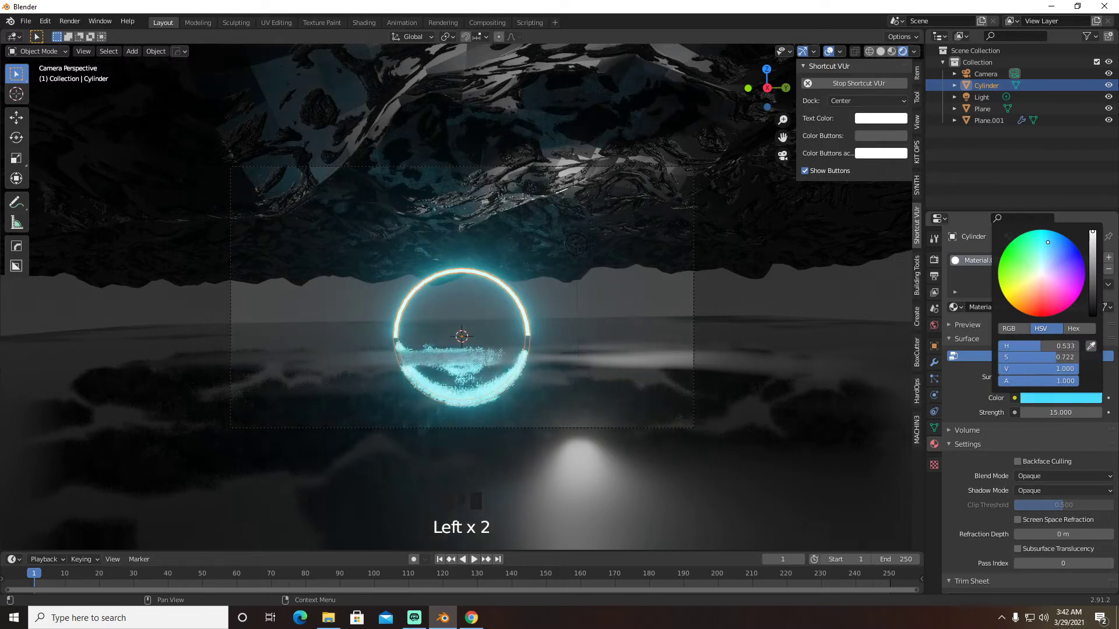
drag(1050, 239, 1049, 237)
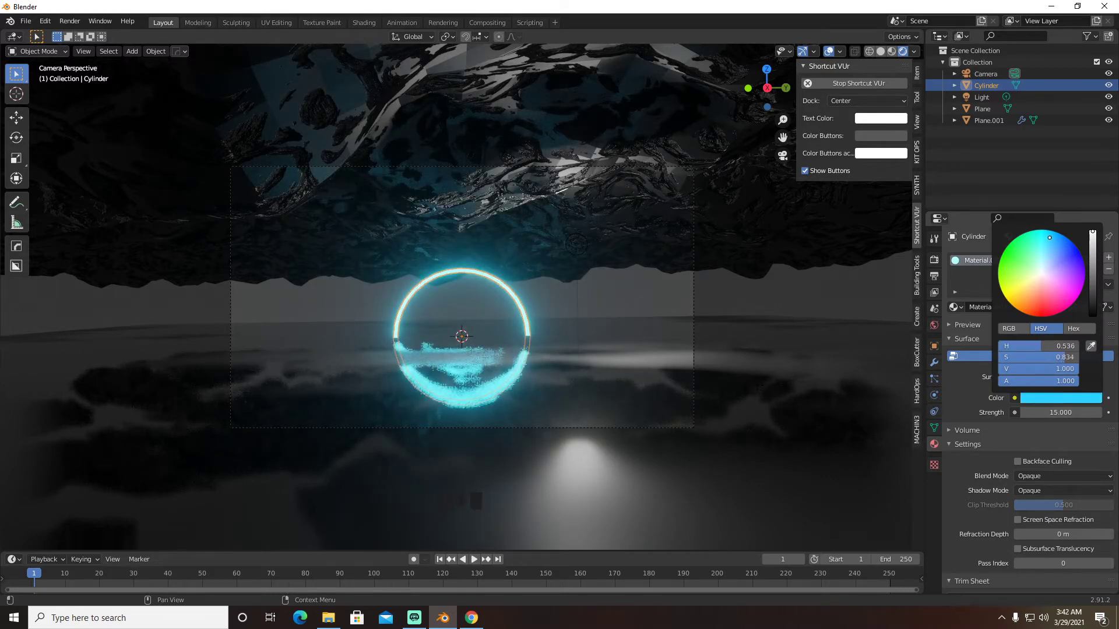
Move the glowing ring up about 1.62 m along the Z axis, partly into the rocky ceiling
key(g)
key(z)
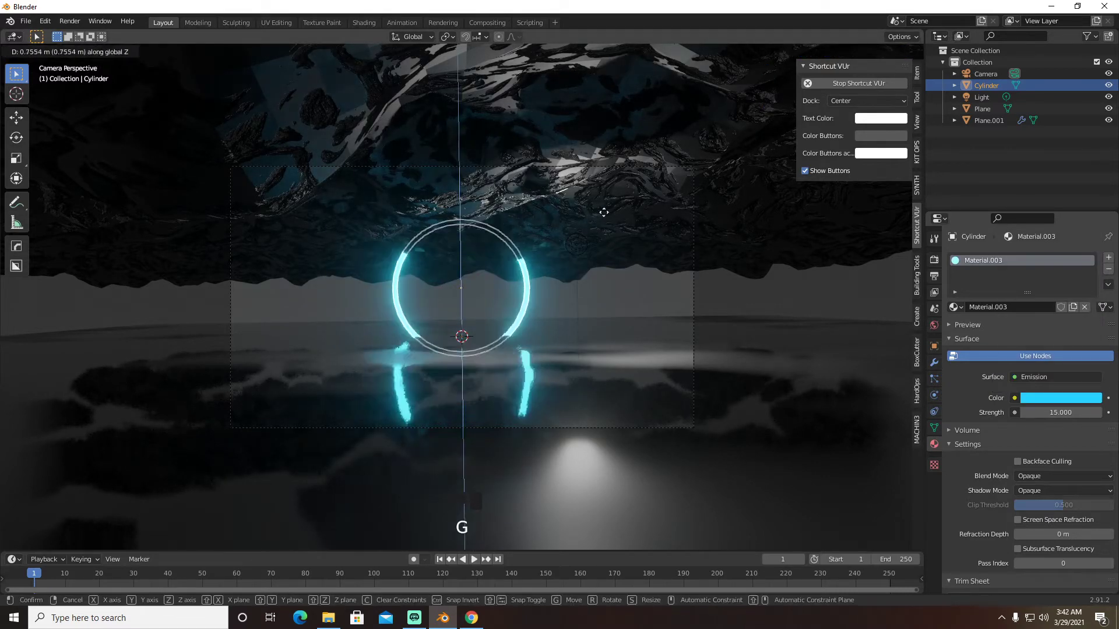
click(603, 166)
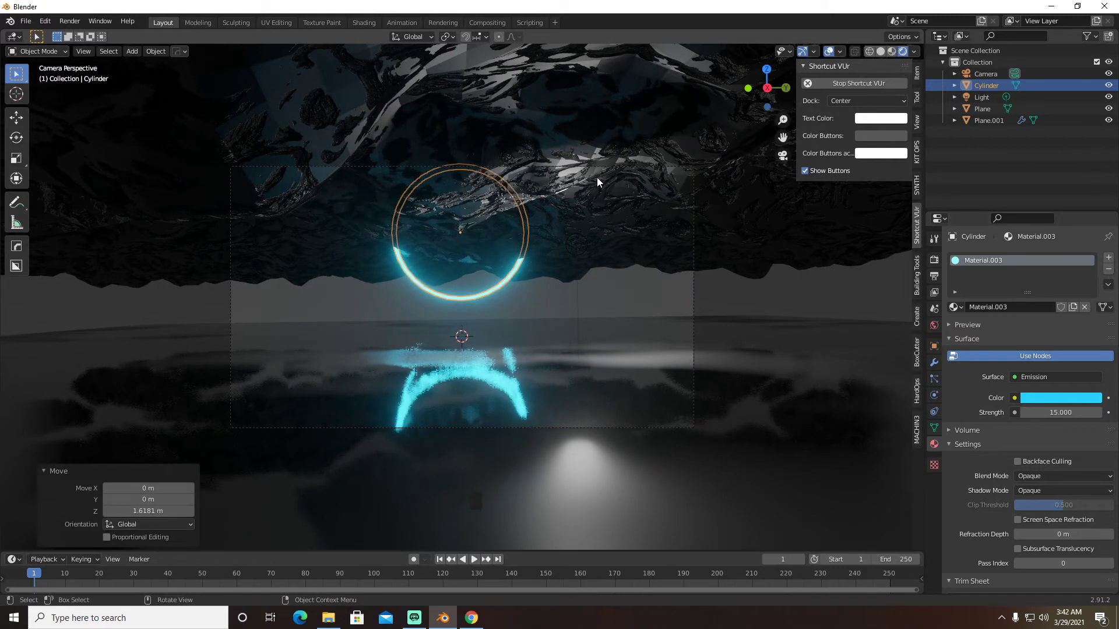
Duplicate the glowing ring in place and scale the copy up to about 1.5 to form a larger outer ring
key(shift+d)
right_click(597, 178)
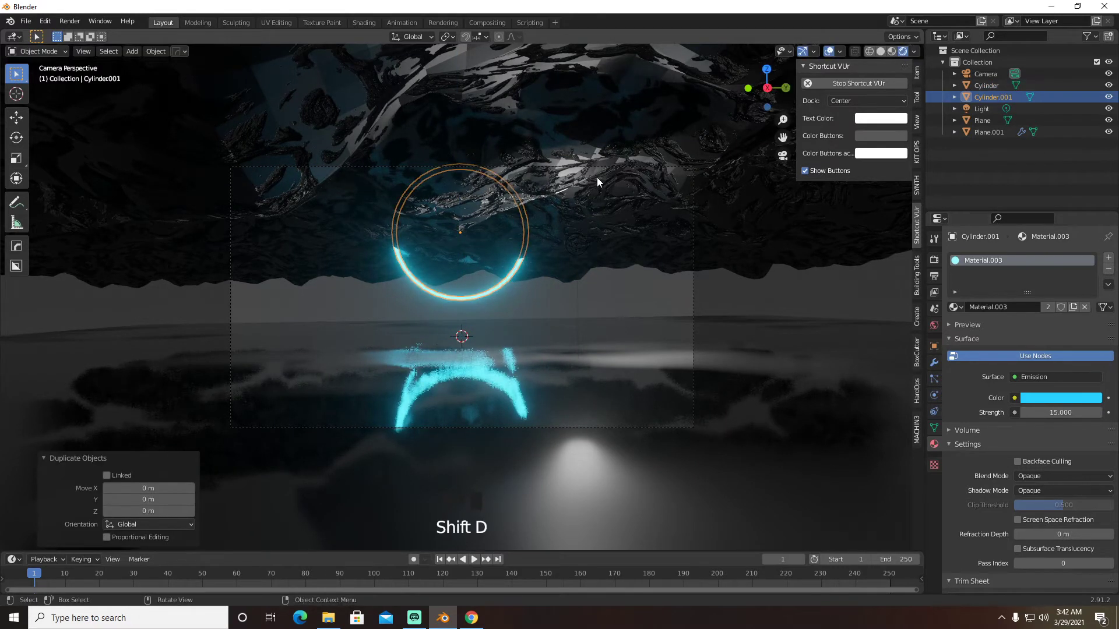
key(s)
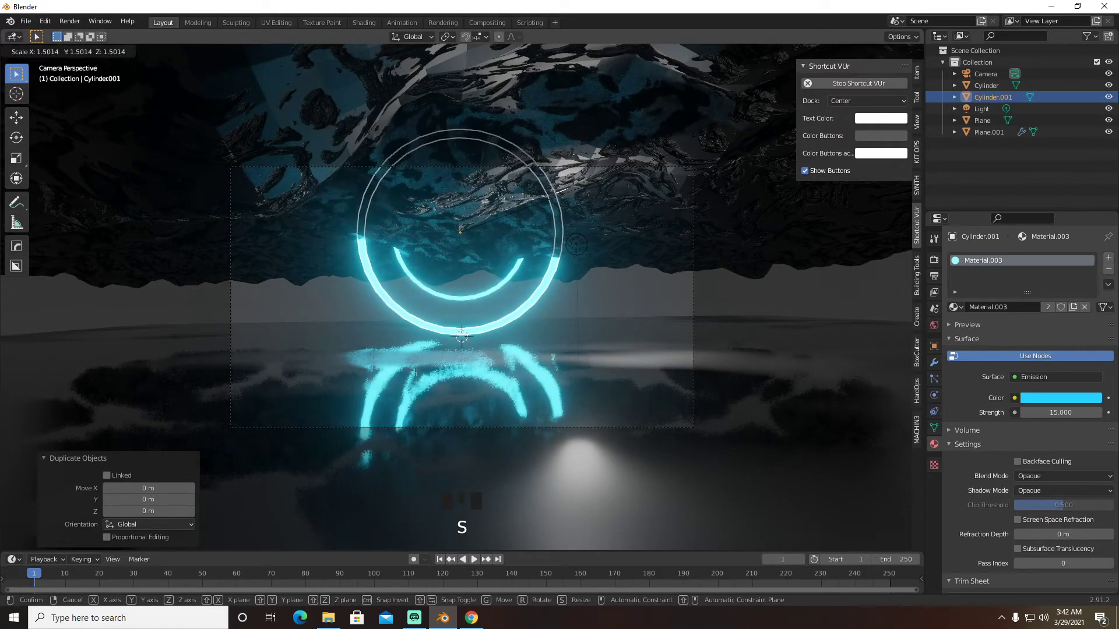
click(750, 200)
Delete the point light and darken the world background color to black, checking the scene without viewport overlays
click(994, 108)
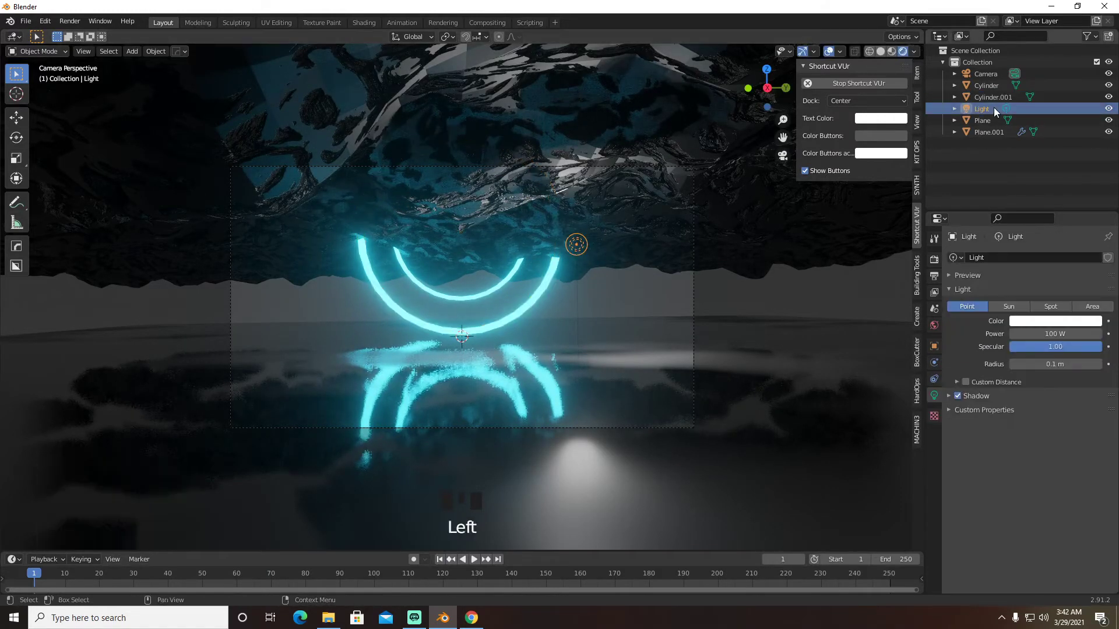
key(x)
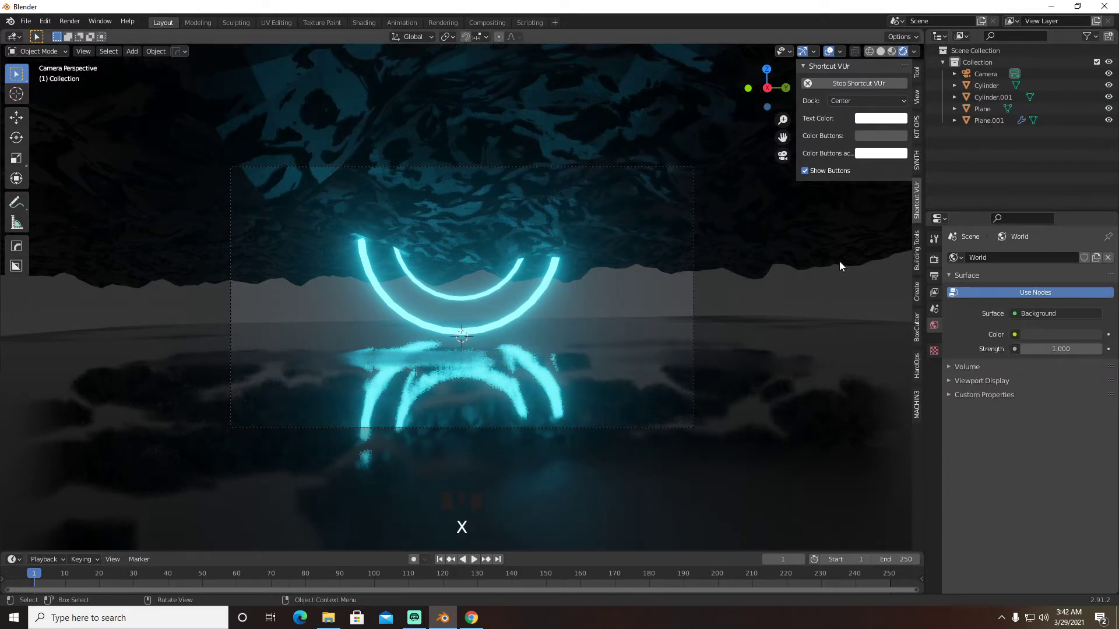
click(1030, 334)
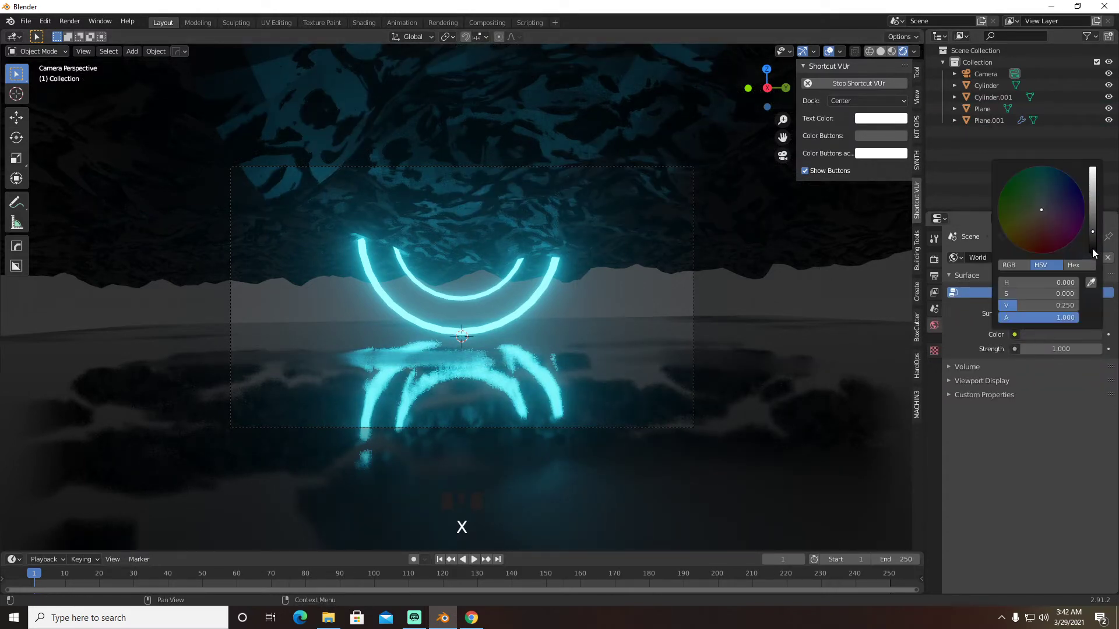
click(1092, 250)
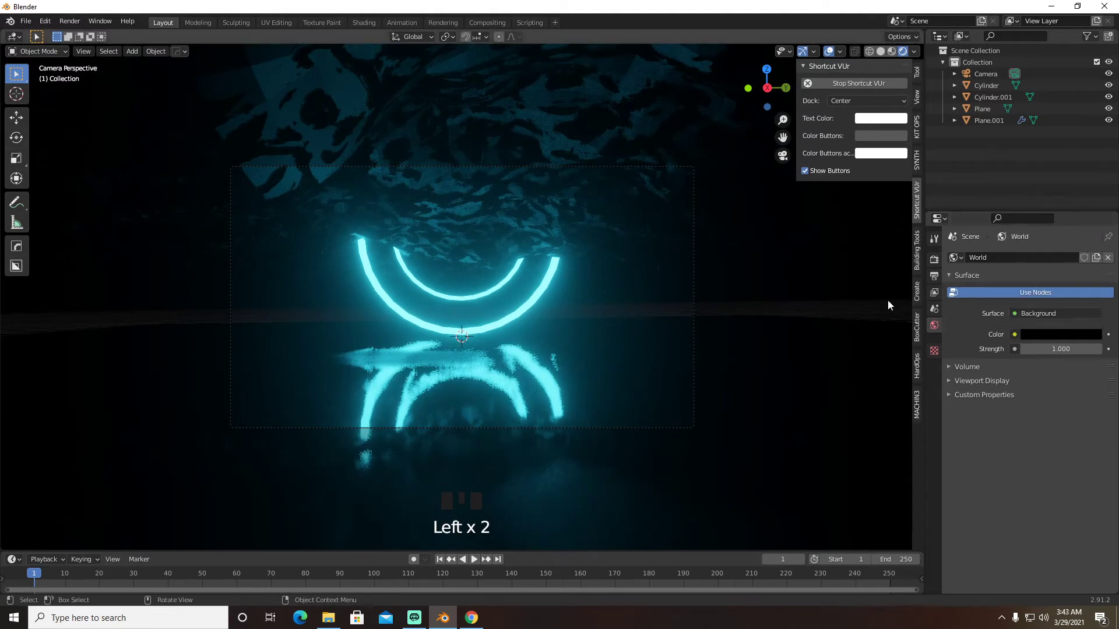
click(828, 51)
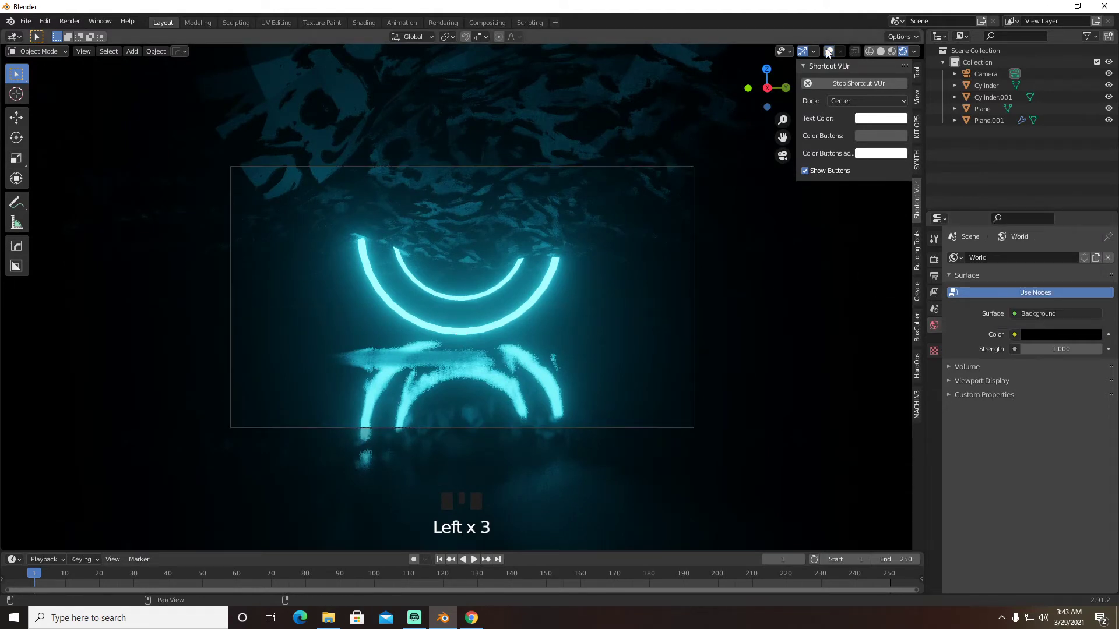
click(828, 52)
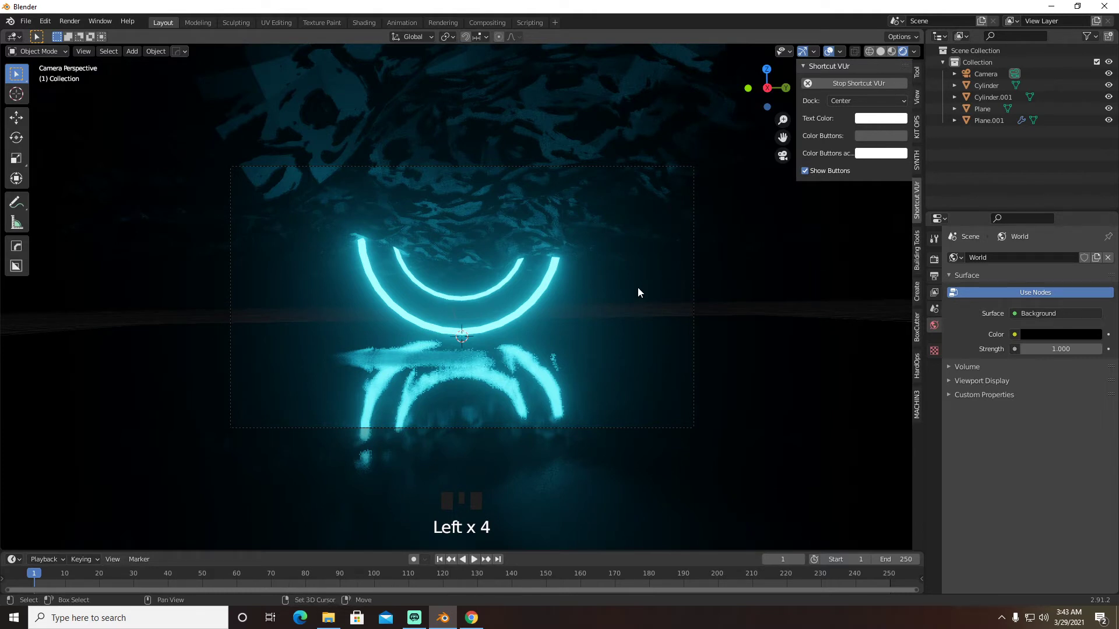
Add an area light at the world origin
key(shift+a)
mouse_move(628, 289)
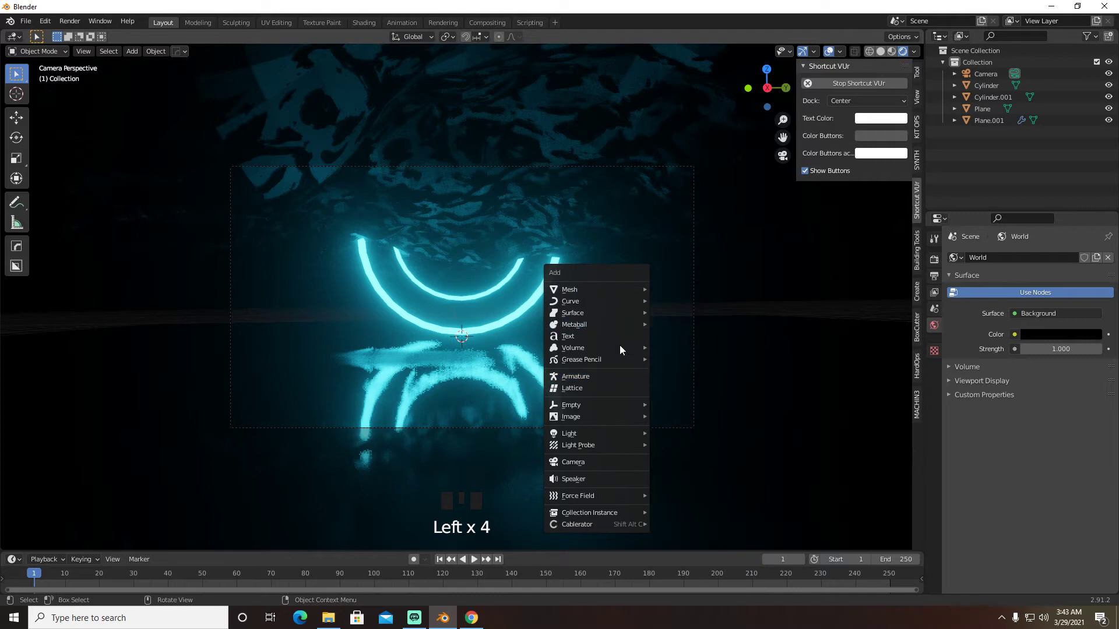
mouse_move(602, 428)
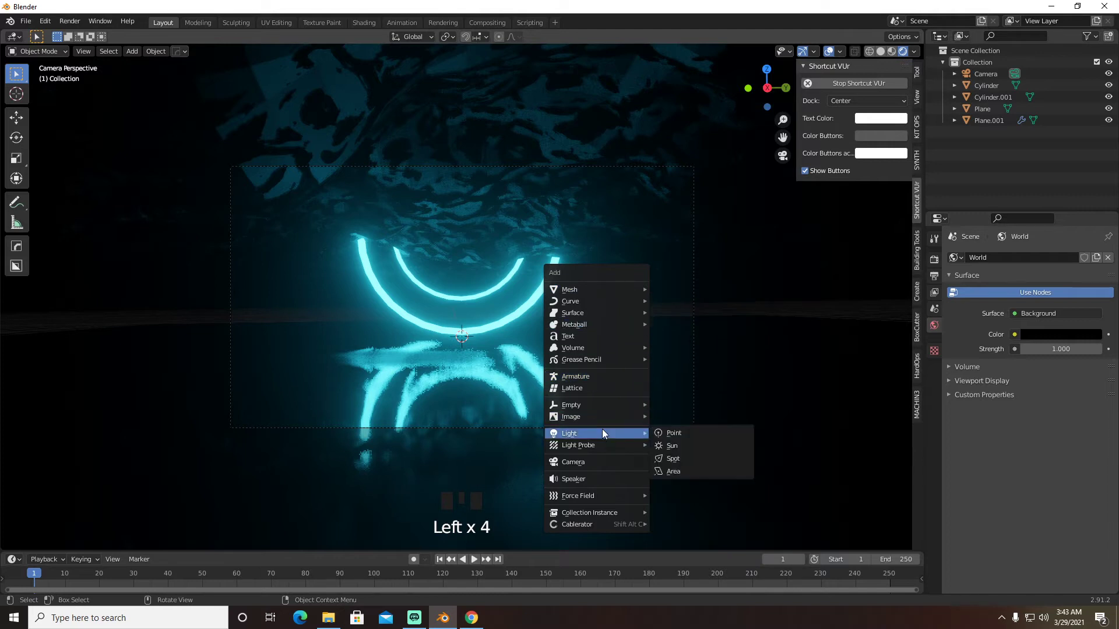
click(682, 467)
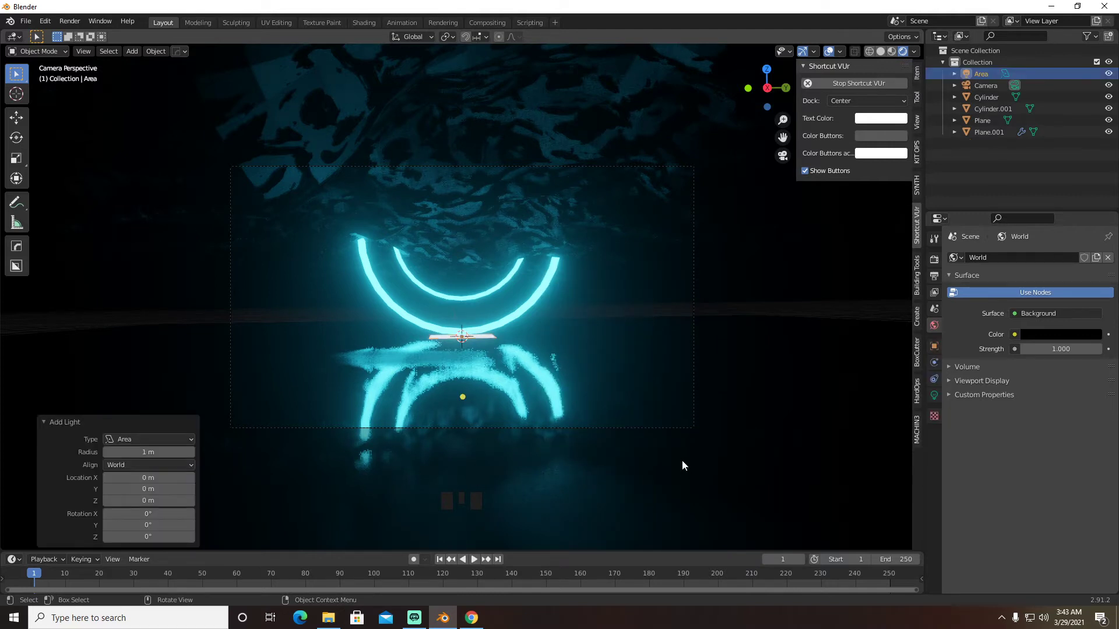
In the right view, rotate the area light about -90.5° and move it about -4.04 m along the Y axis
key(grave)
key(r)
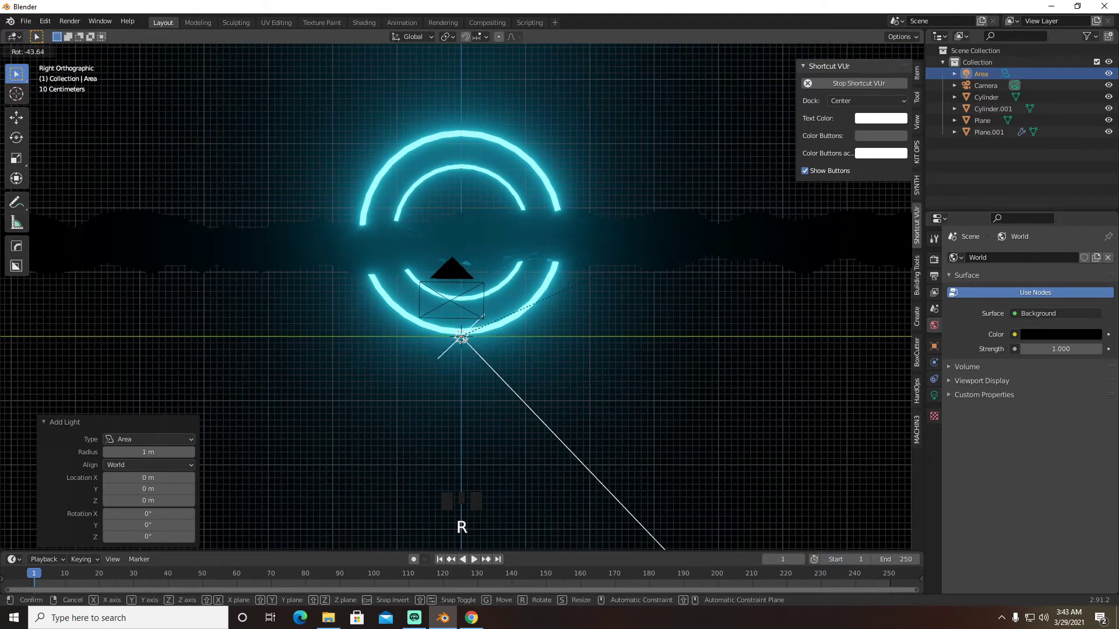
click(540, 106)
key(g)
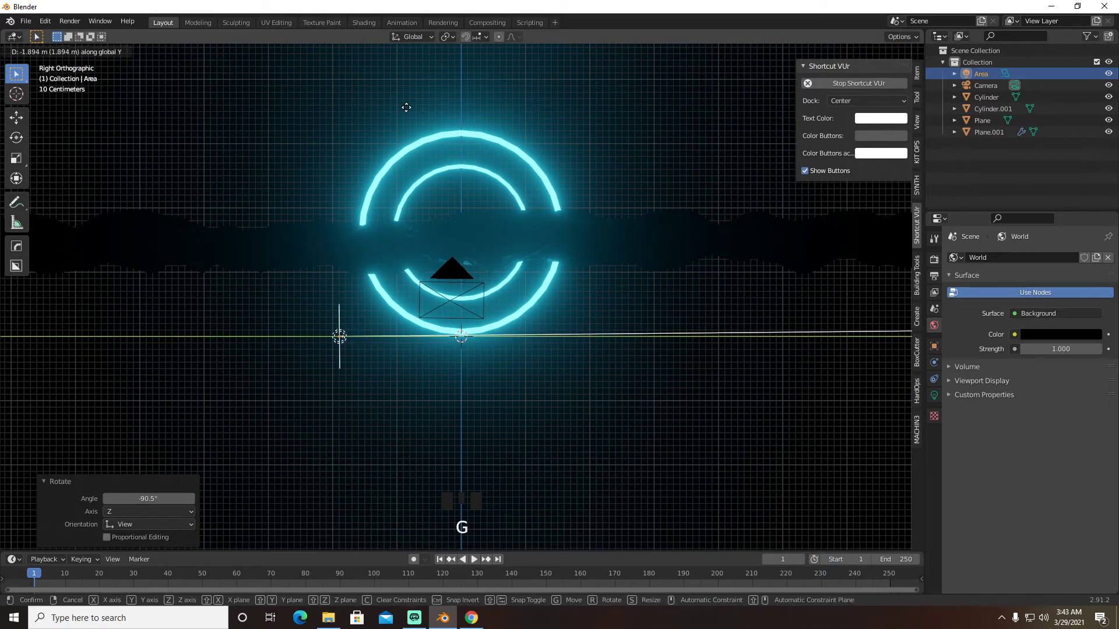
click(281, 108)
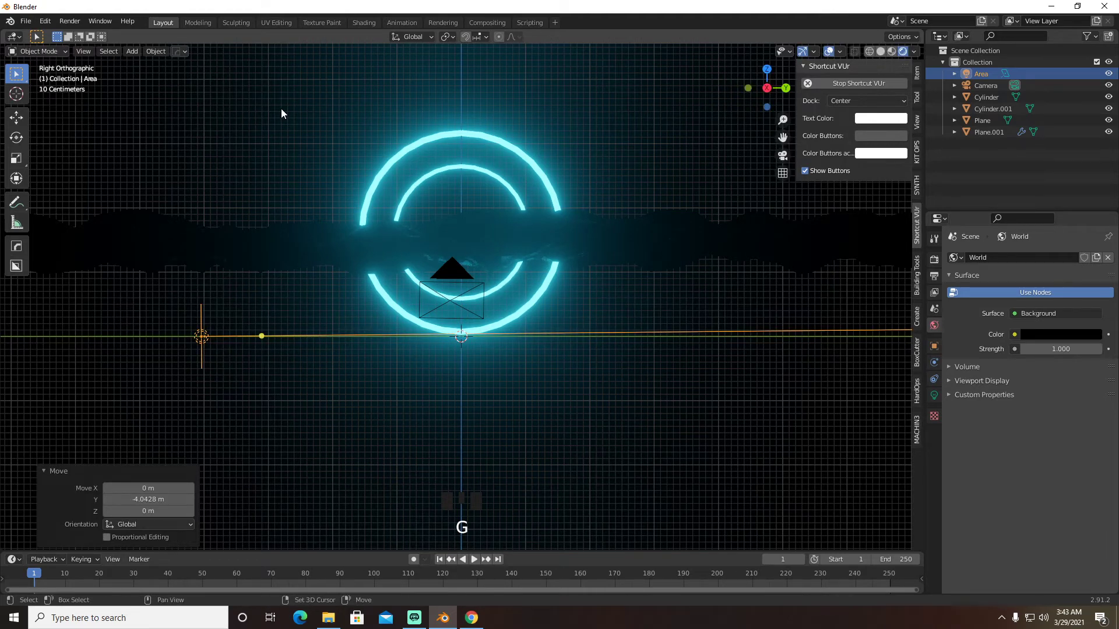
Duplicate the area light and move the copy about 8.11 m along the Y axis to the rings' opposite side
key(shift+d)
right_click(281, 108)
key(g)
key(y)
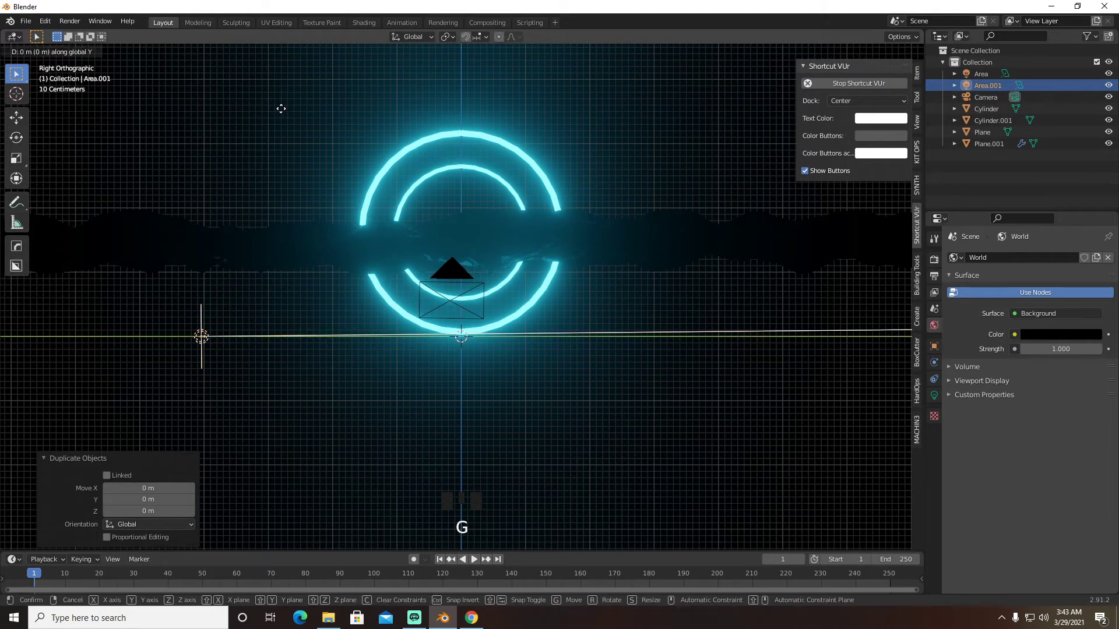
click(803, 133)
Rotate the duplicated area light about -179° so it faces back toward the rings, and return to the camera view
key(r)
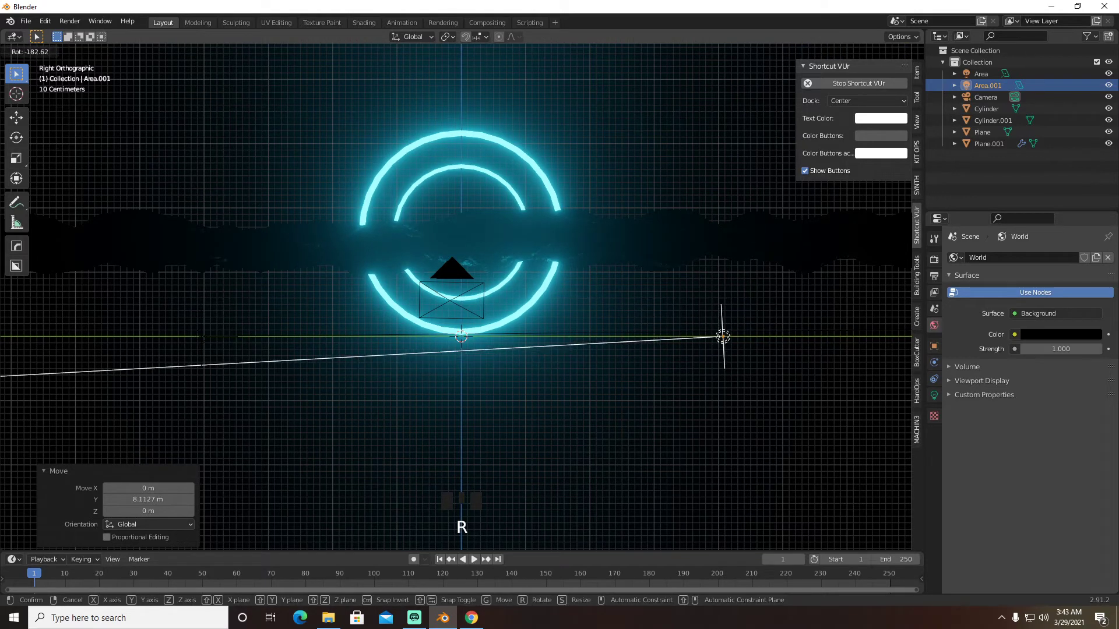
click(647, 341)
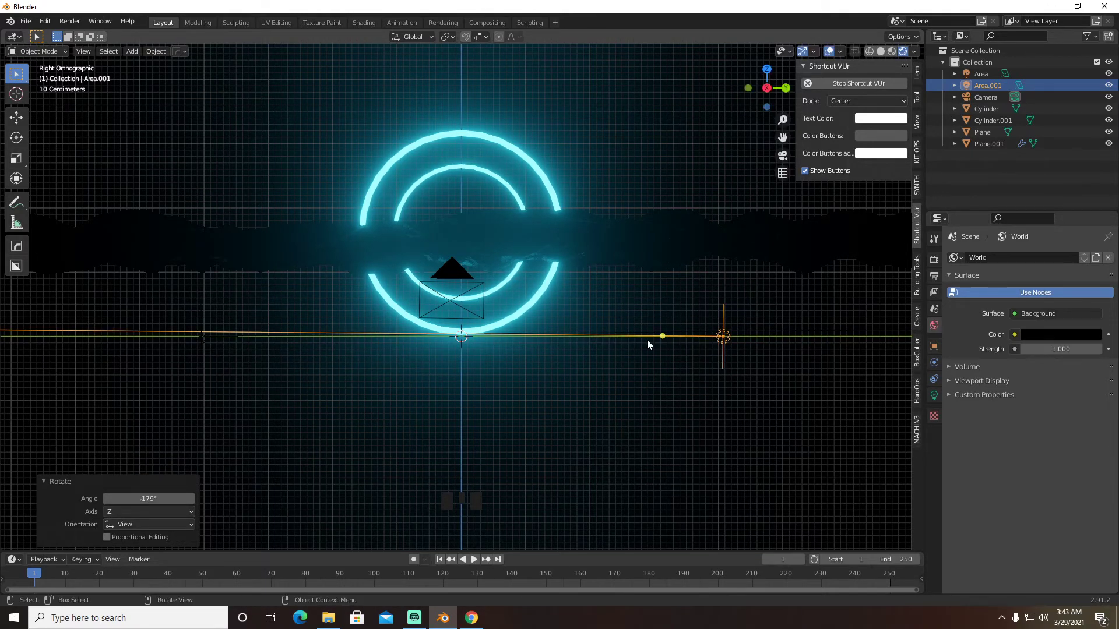
key(KP_0)
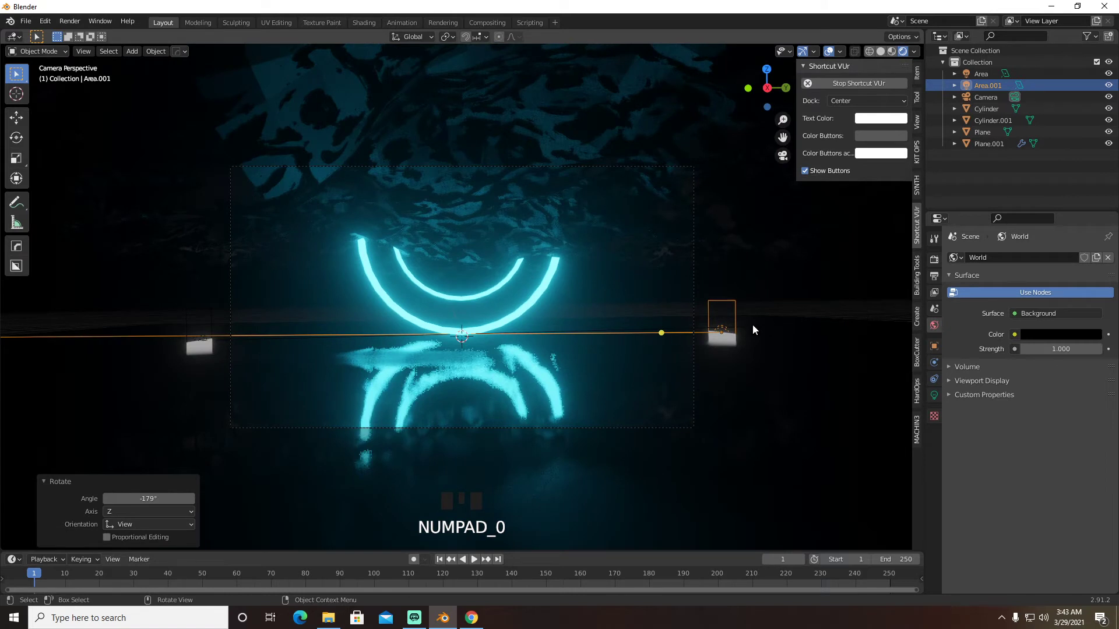
key(Left)
key(Left)
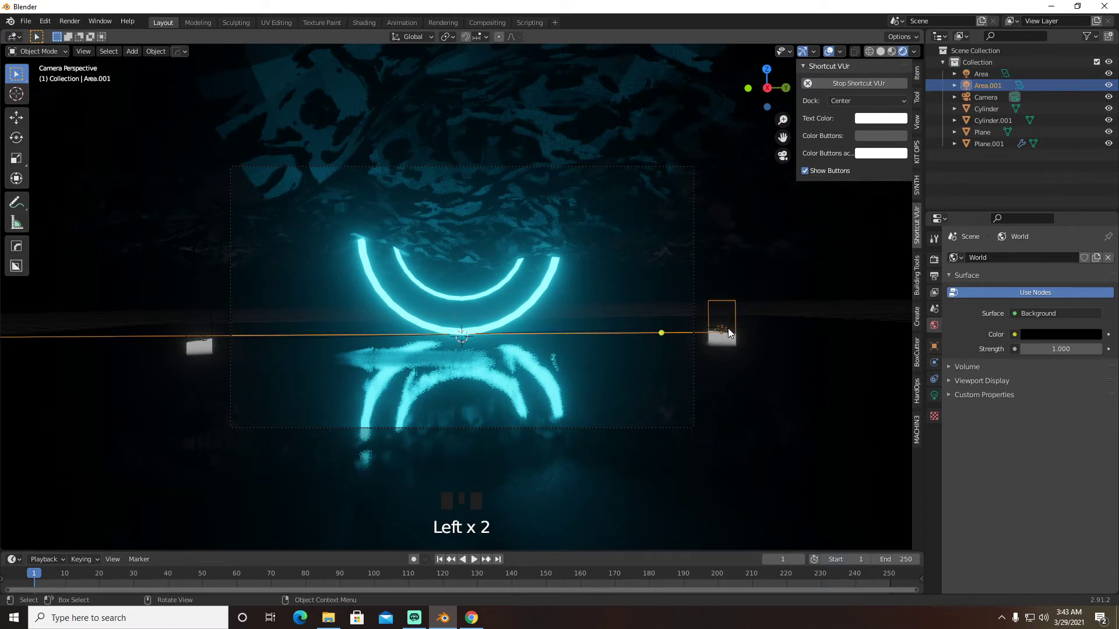
Move the duplicated area light about 3.54 m along the X axis and raise it about 0.25 m
key(g)
key(x)
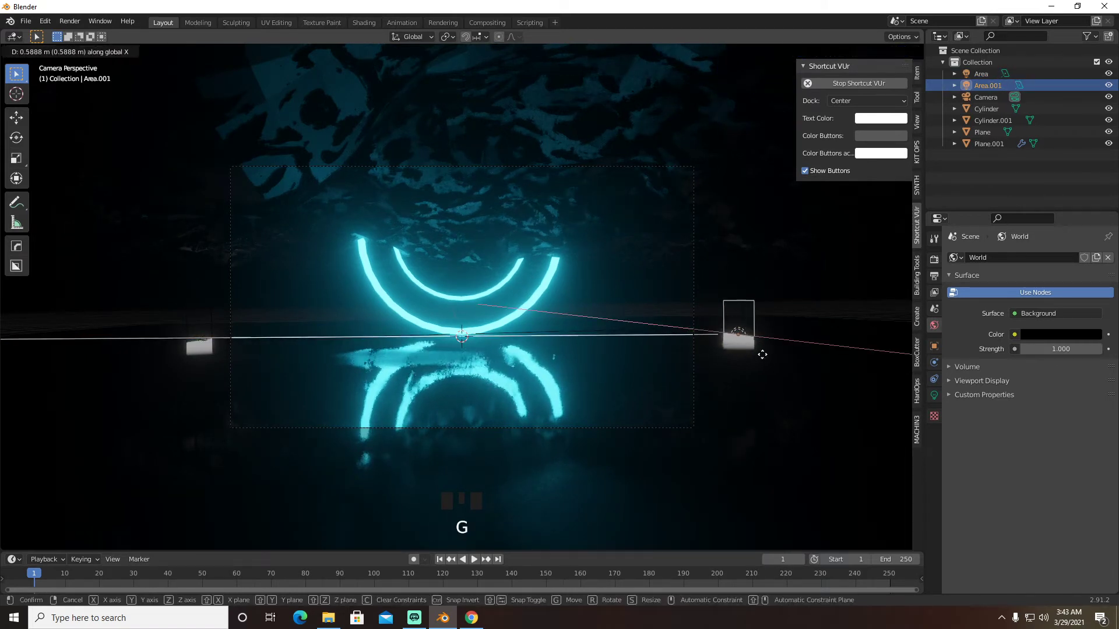
click(826, 387)
key(g)
key(z)
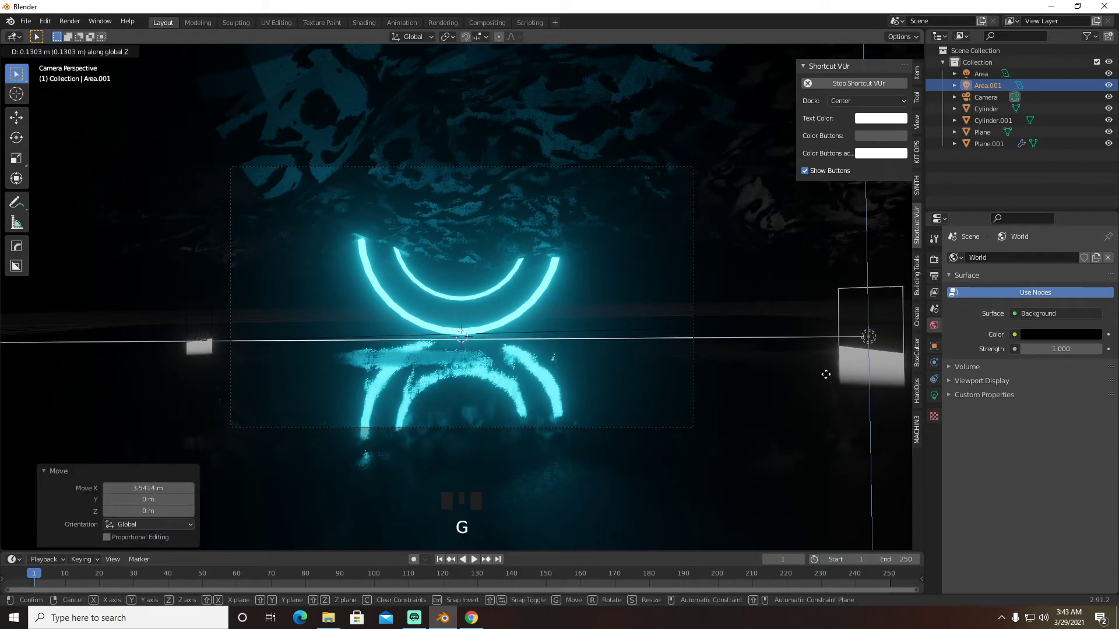
click(827, 366)
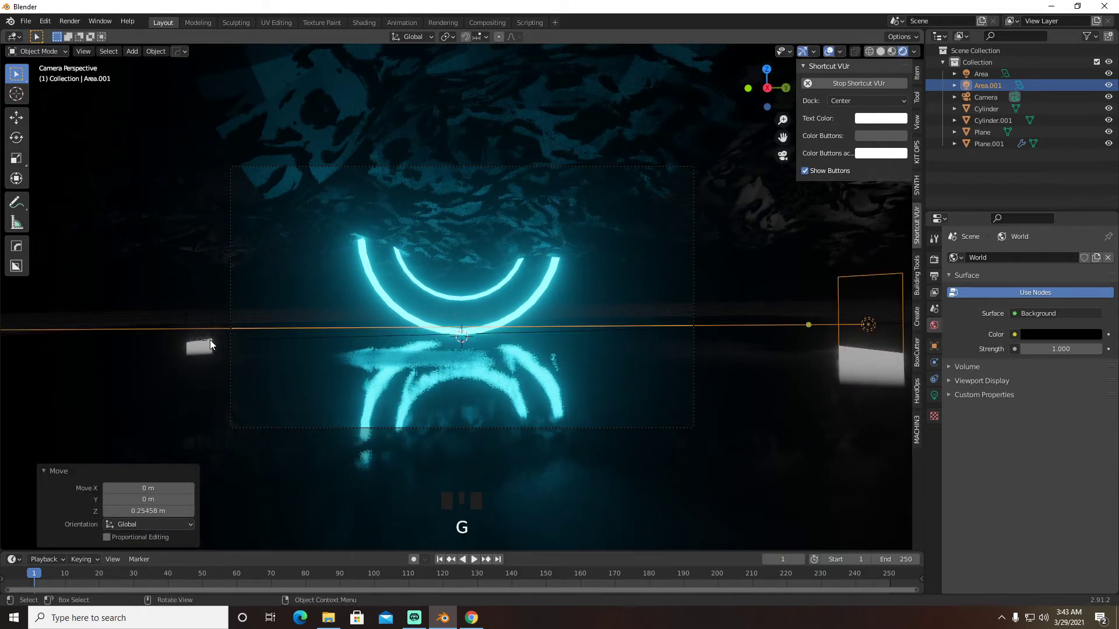
Move the original area light about 3.5 m along the X axis and raise it about 0.28 m
click(208, 341)
click(201, 340)
key(g)
key(x)
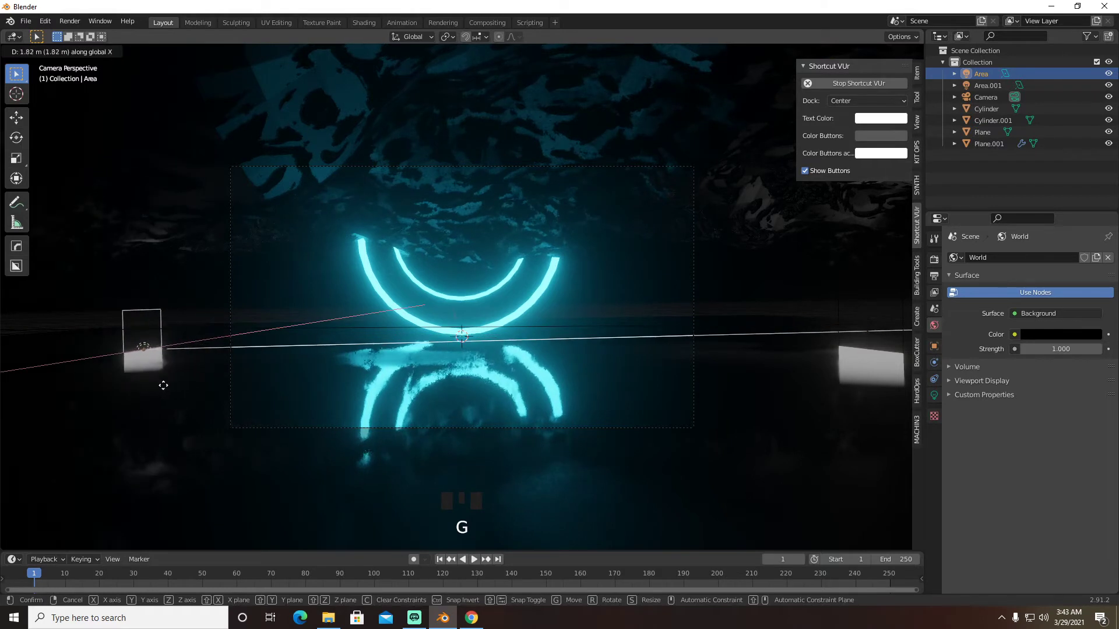
click(138, 400)
key(g)
key(z)
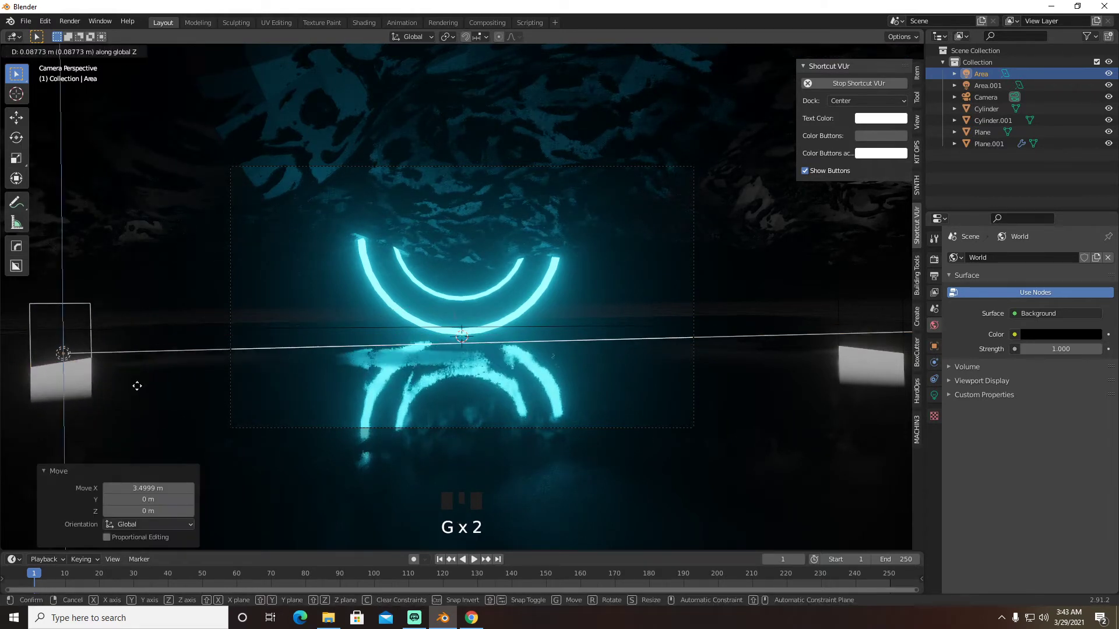
click(148, 373)
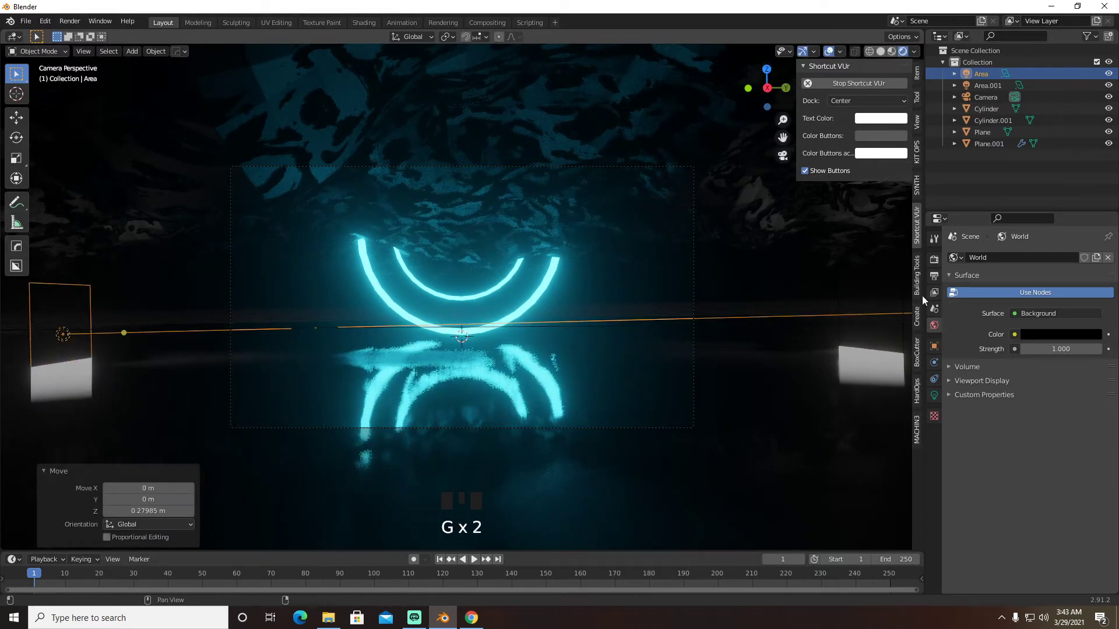
Set the original area light's power to 50 W and its colour to orange-red, hue about 0.023 and saturation about 0.916
click(988, 75)
click(935, 395)
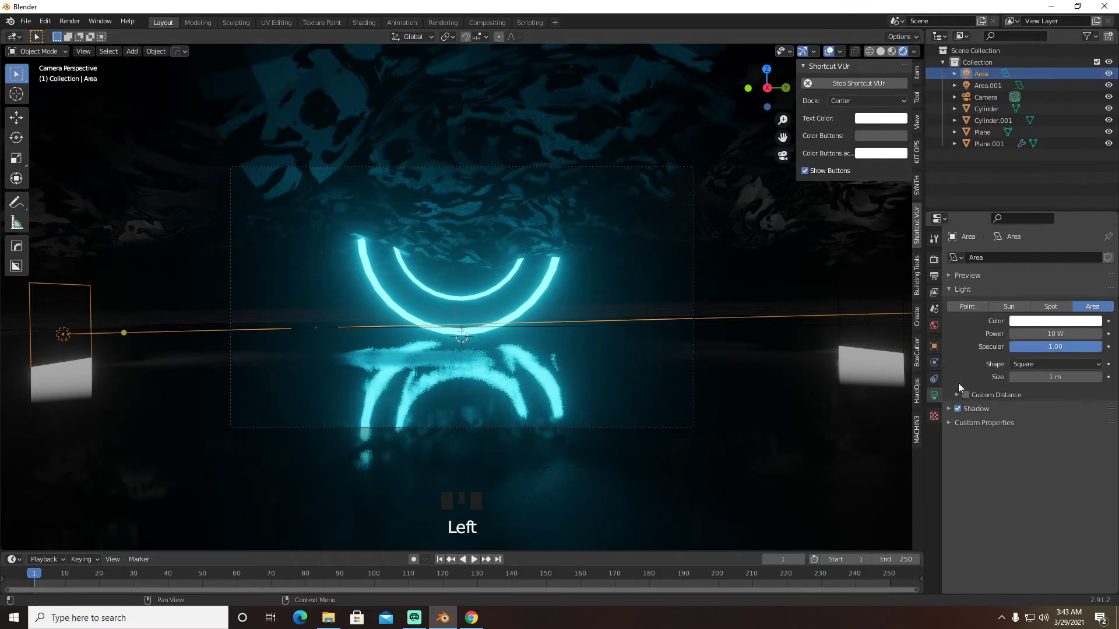
click(1054, 334)
text(50)
key(Return)
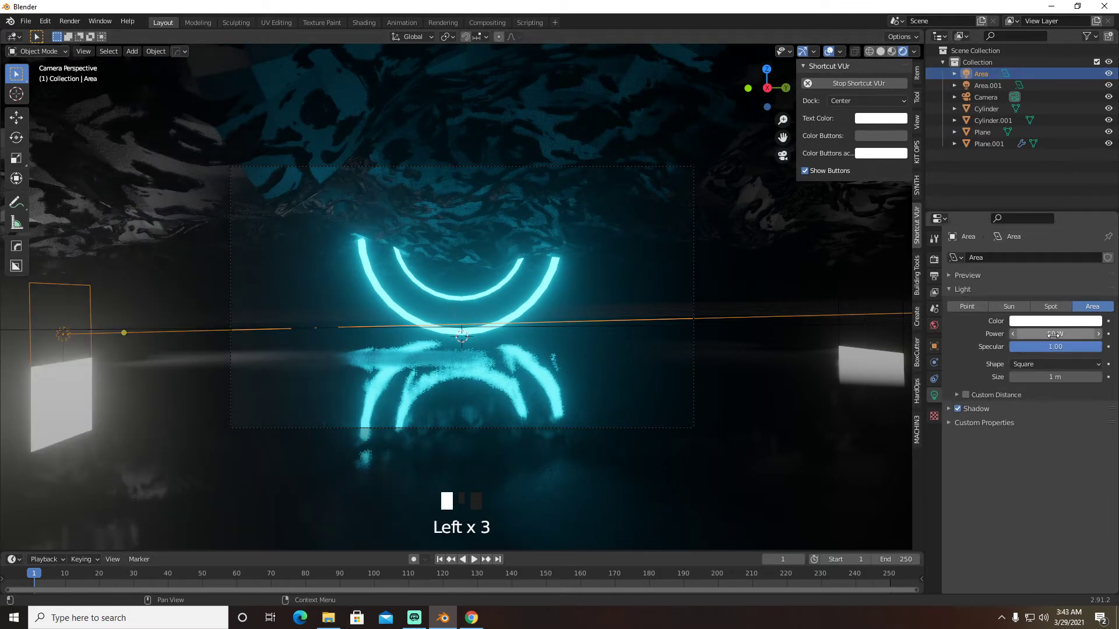
click(1051, 322)
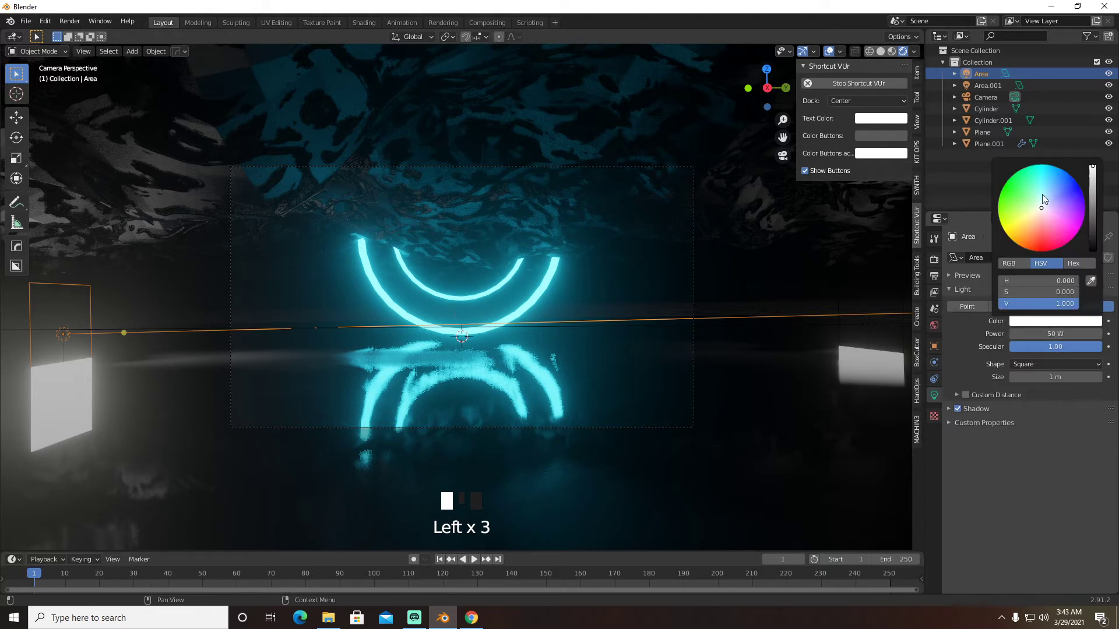
drag(1042, 199, 1035, 247)
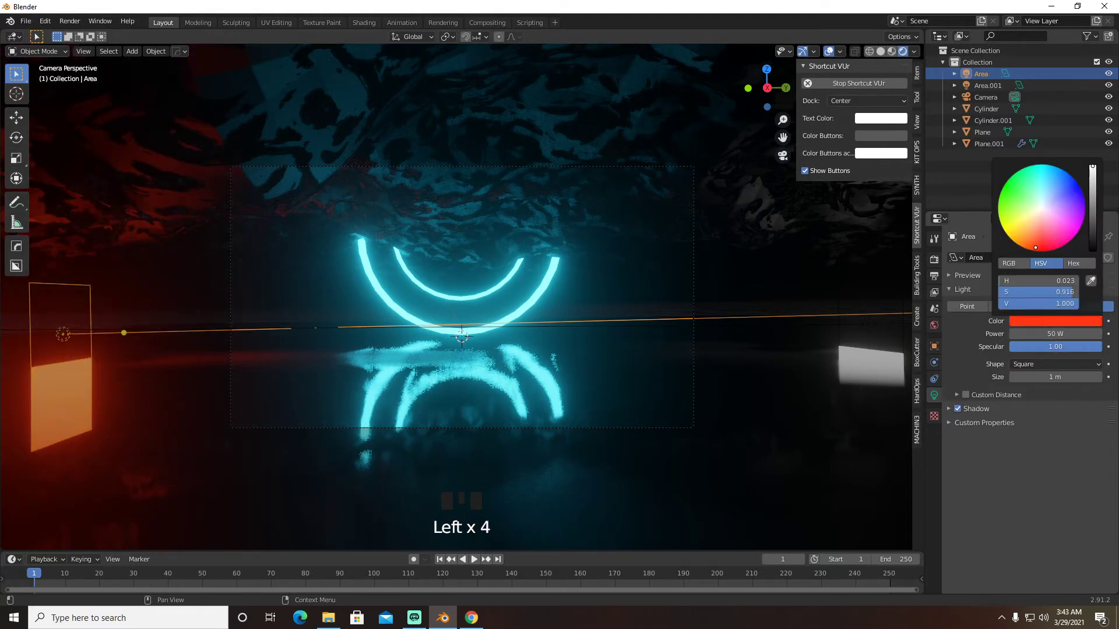
Raise the red area light about 0.27 m and move it about 0.8 m along the Y axis toward the rings
key(g)
key(z)
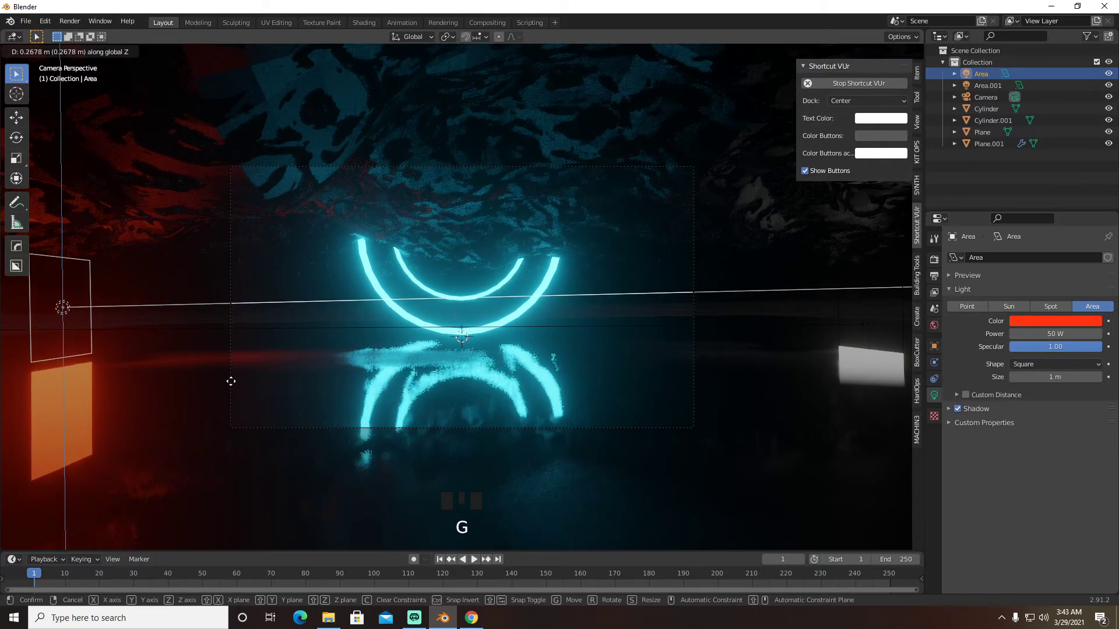
click(231, 381)
key(g)
key(y)
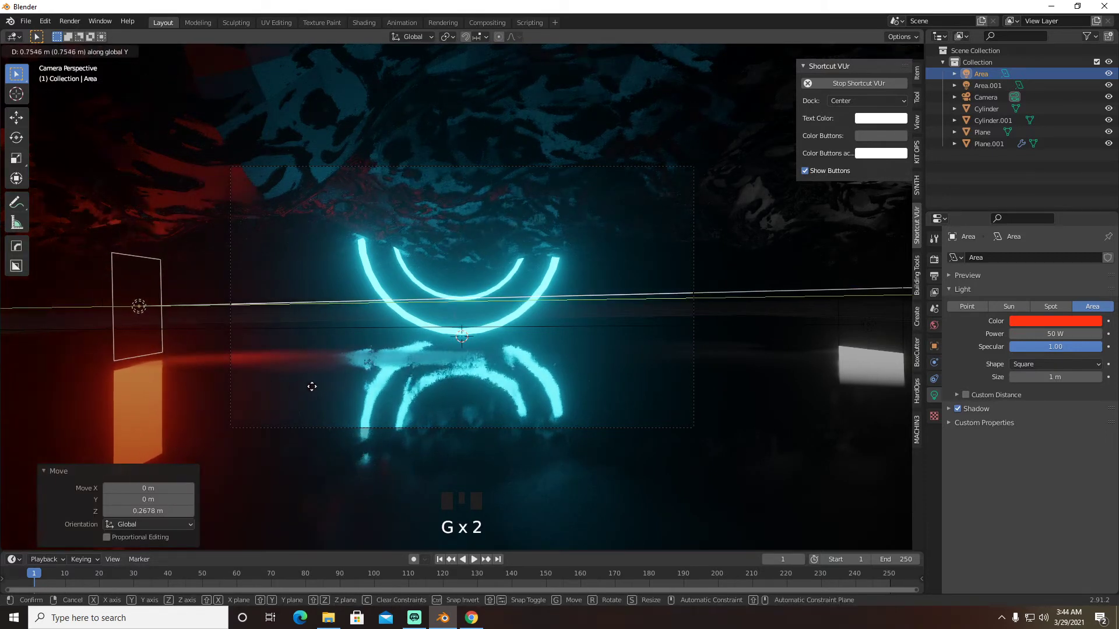
click(314, 387)
Set the duplicated area light's power to 50 W and its colour to light blue
click(872, 327)
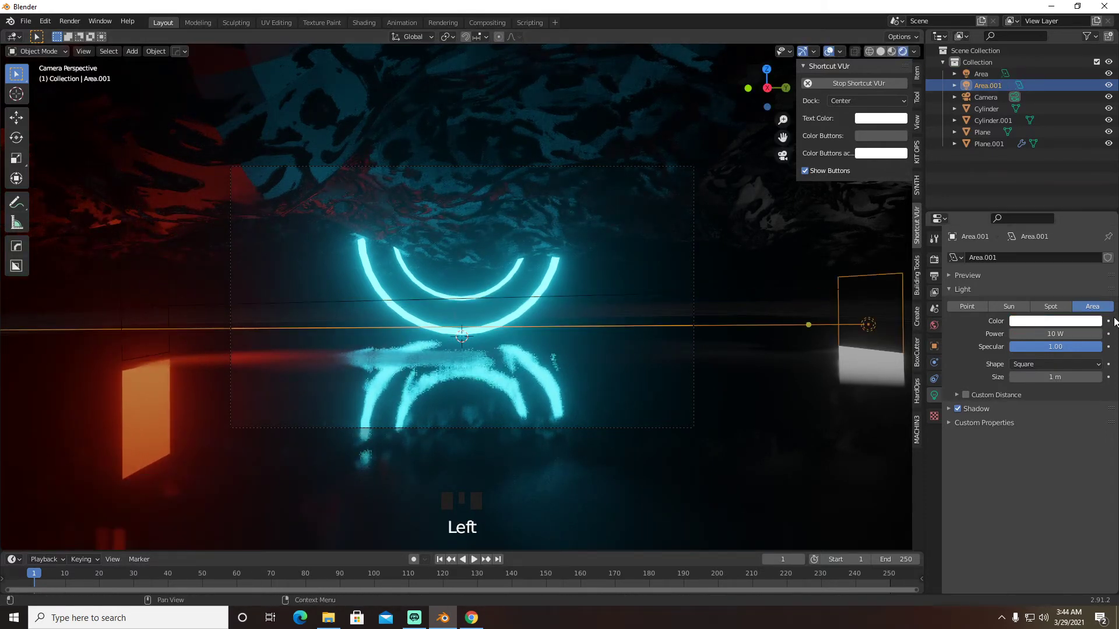
click(1063, 333)
text(50)
click(1062, 331)
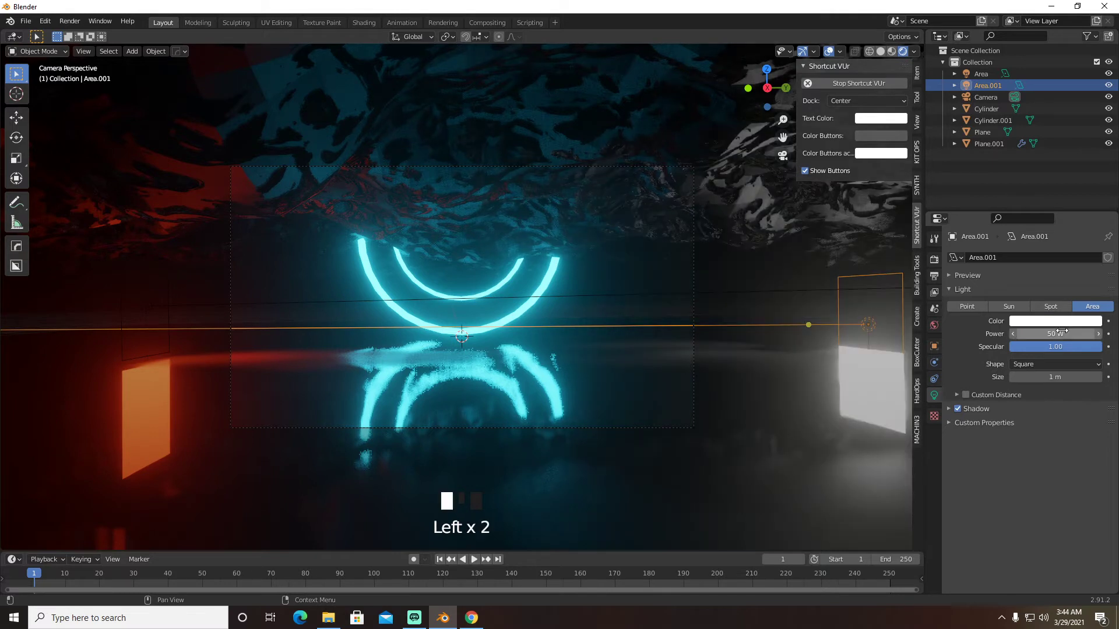
click(1055, 323)
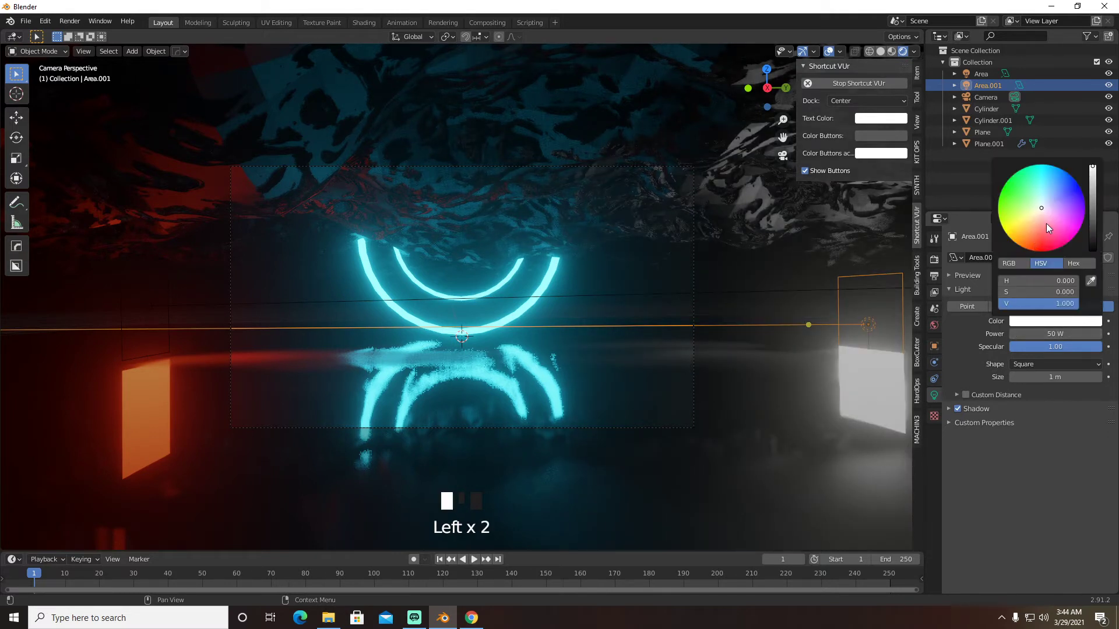
click(1049, 173)
drag(1049, 173, 1054, 173)
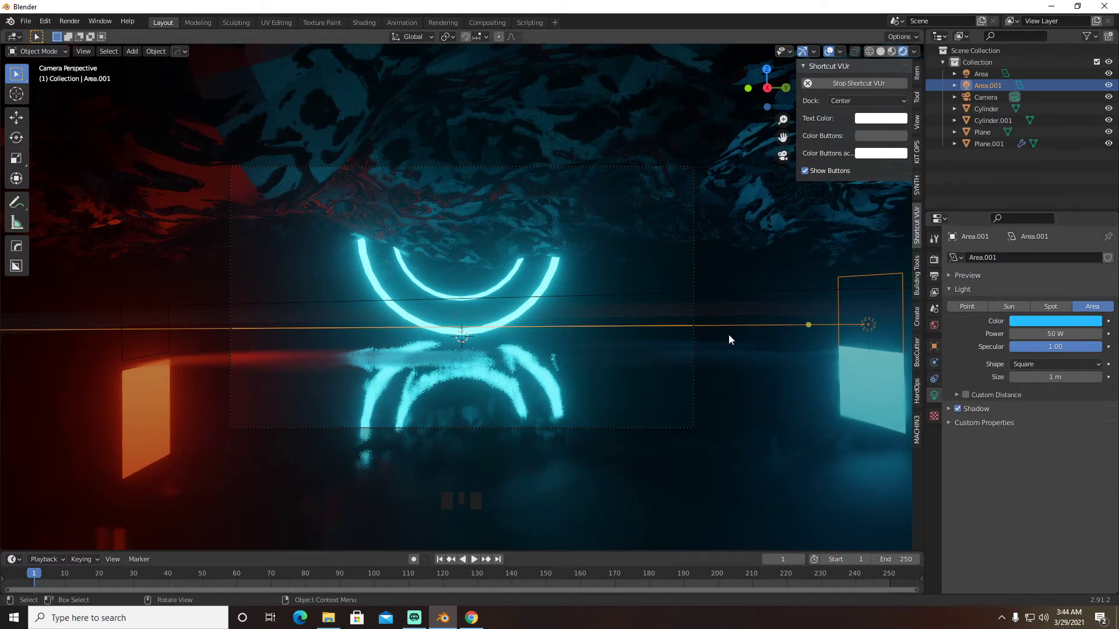
Move the blue area light about -0.92 m along the Y axis and hide the viewport overlays
key(g)
key(y)
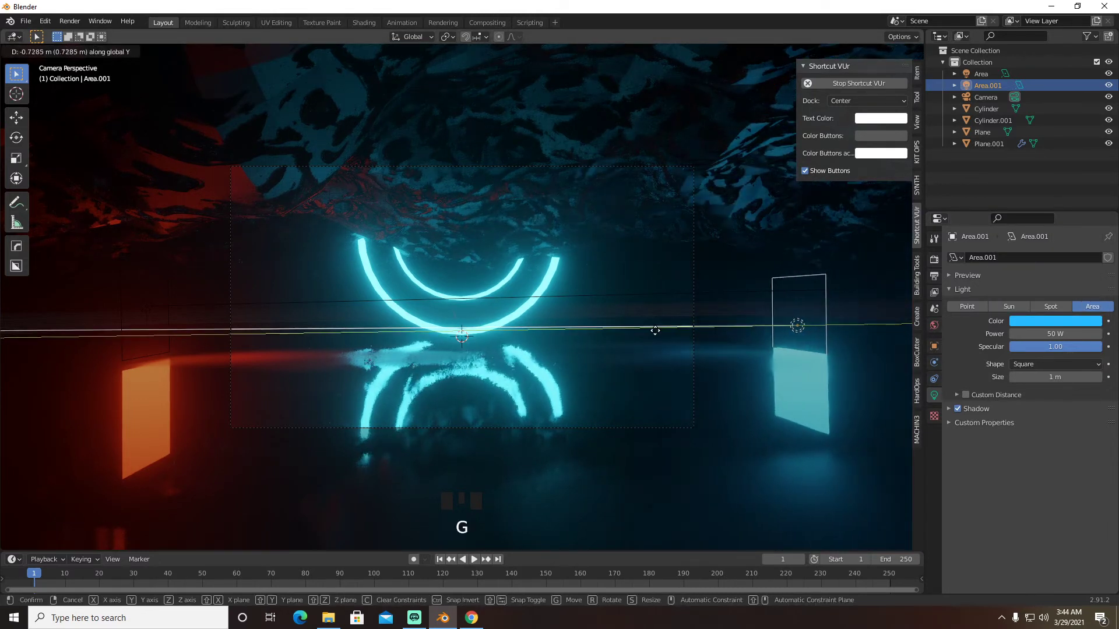
click(641, 330)
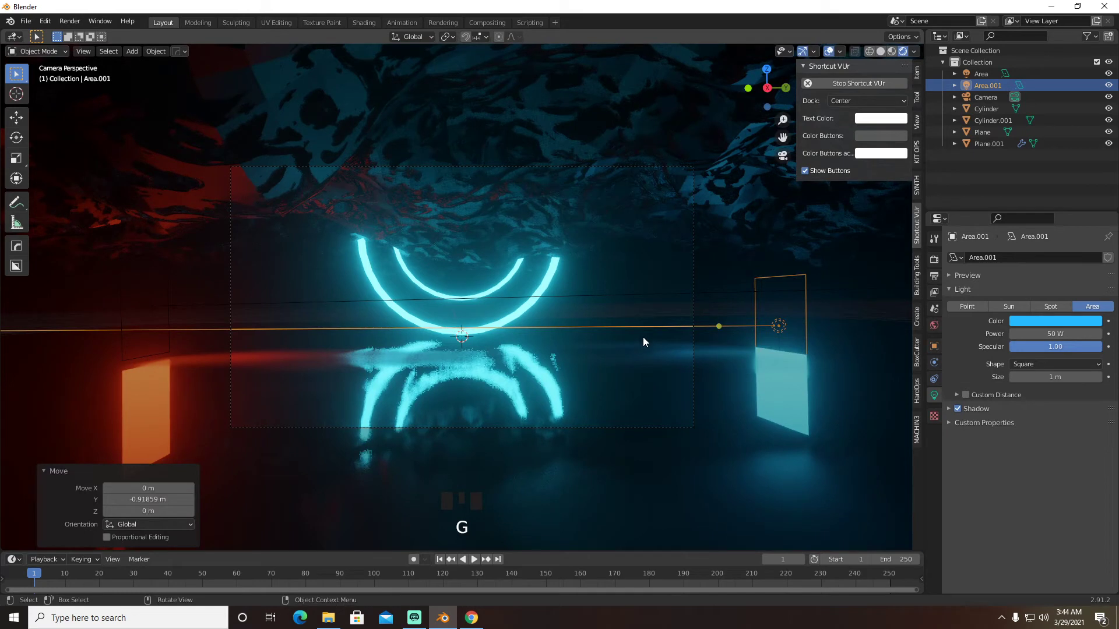
click(831, 52)
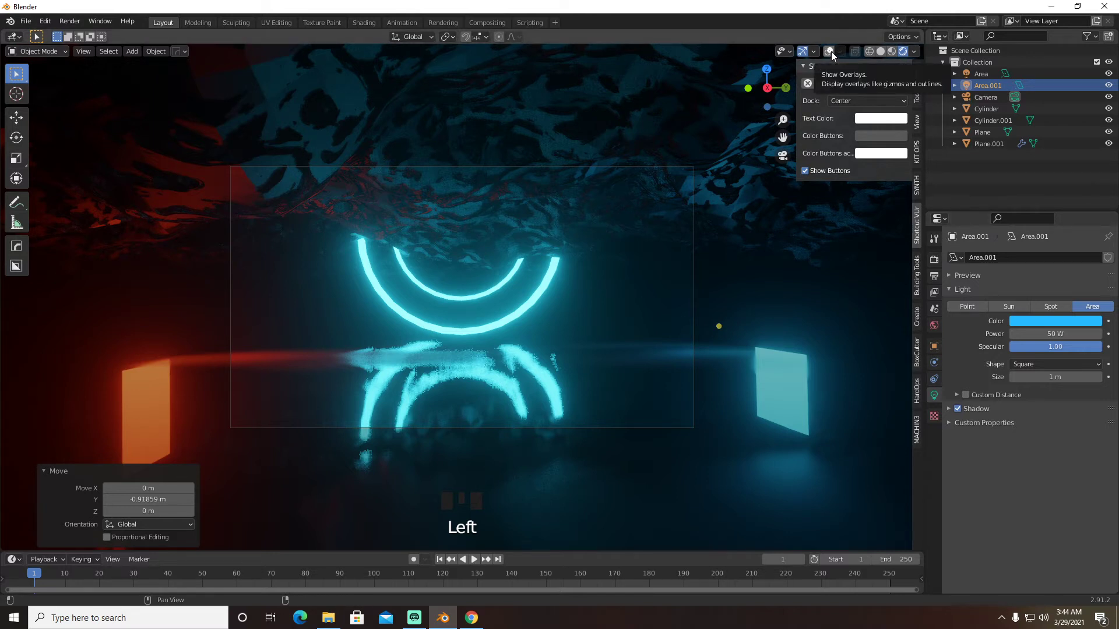
Show the overlays again and, in the Shading workspace, set the rocky ceiling's Noise Texture scale to 11.3 and distortion to 2.2
click(656, 126)
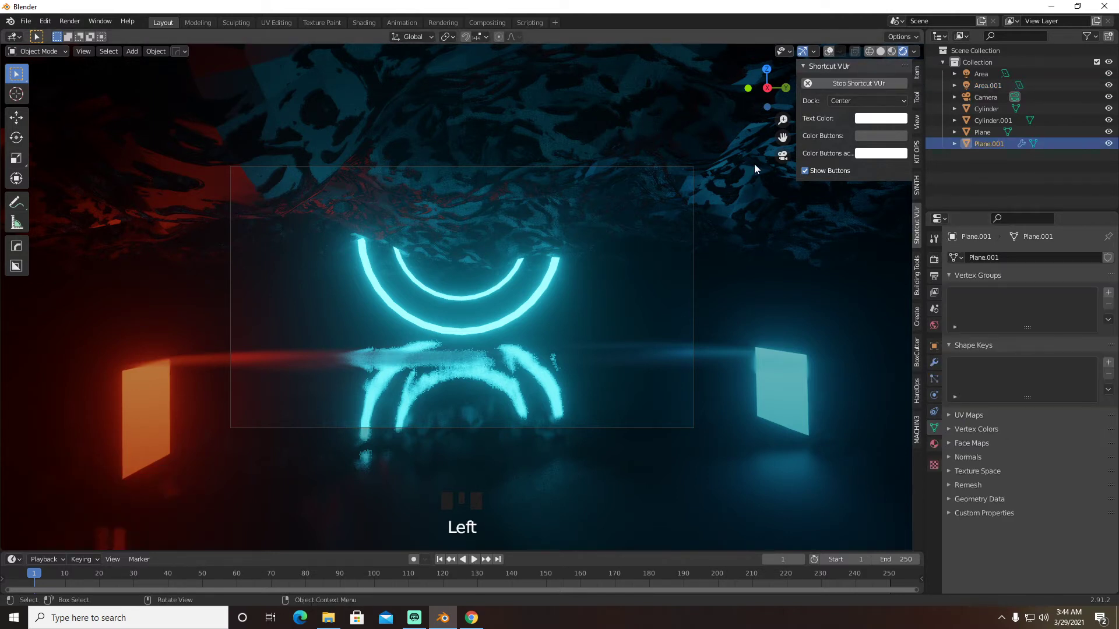
click(828, 52)
click(364, 22)
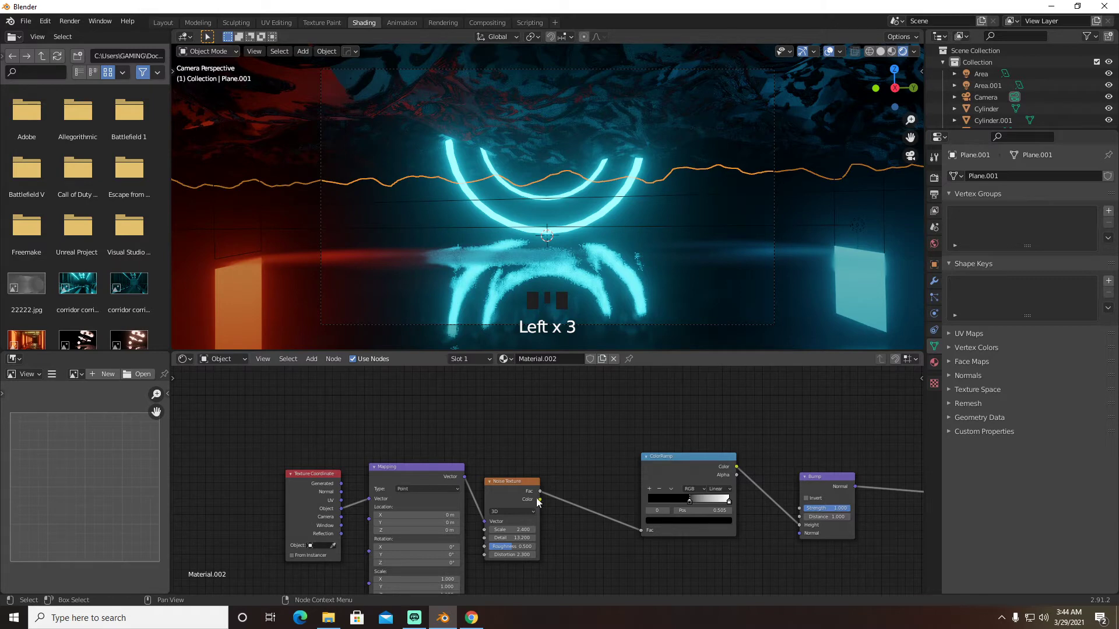
drag(513, 530, 612, 530)
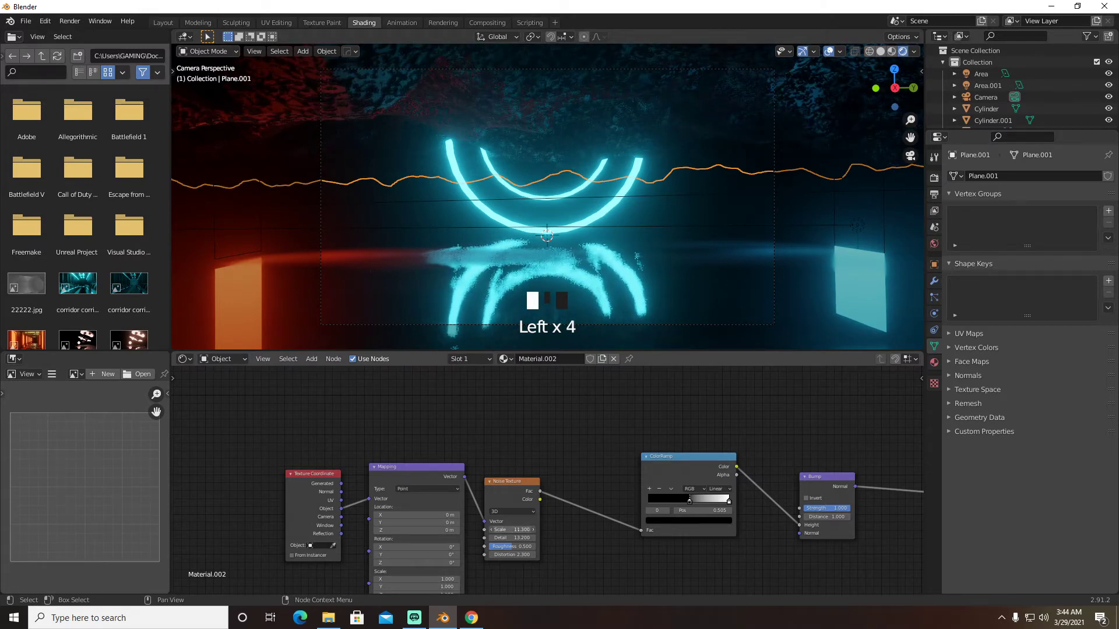
mouse_move(512, 554)
mouse_down()
mouse_move(485, 555)
mouse_move(509, 555)
mouse_up()
Duplicate the ceiling material's ColorRamp and Noise Texture nodes and place the copies above the originals
scroll(607, 455, down, 8)
shift+middle_drag(611, 443, 561, 477)
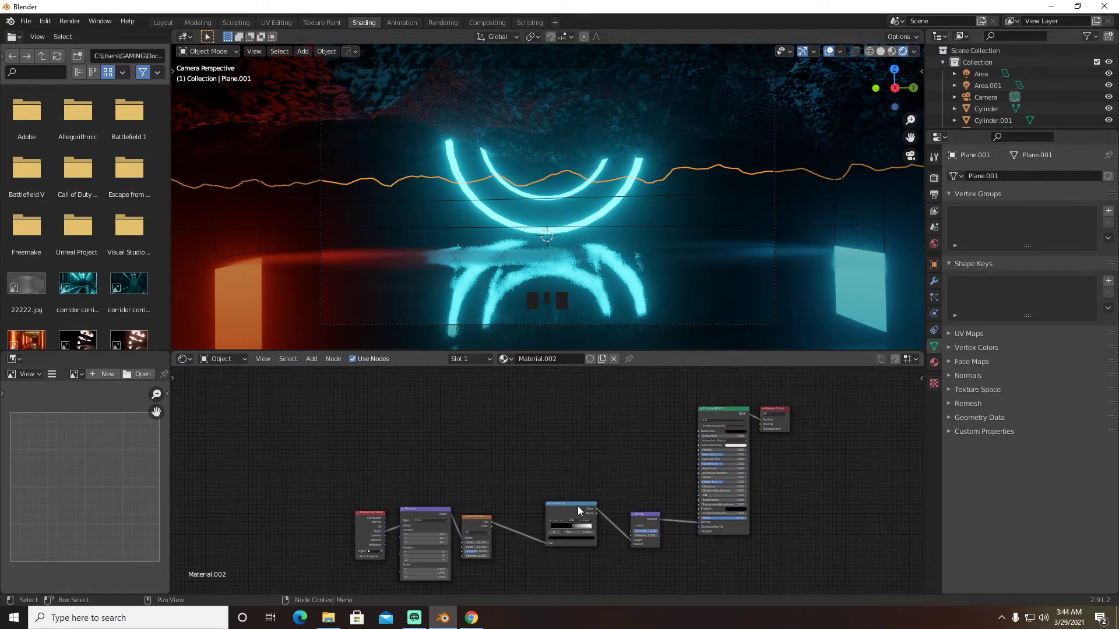
click(579, 510)
key(shift+d)
click(581, 450)
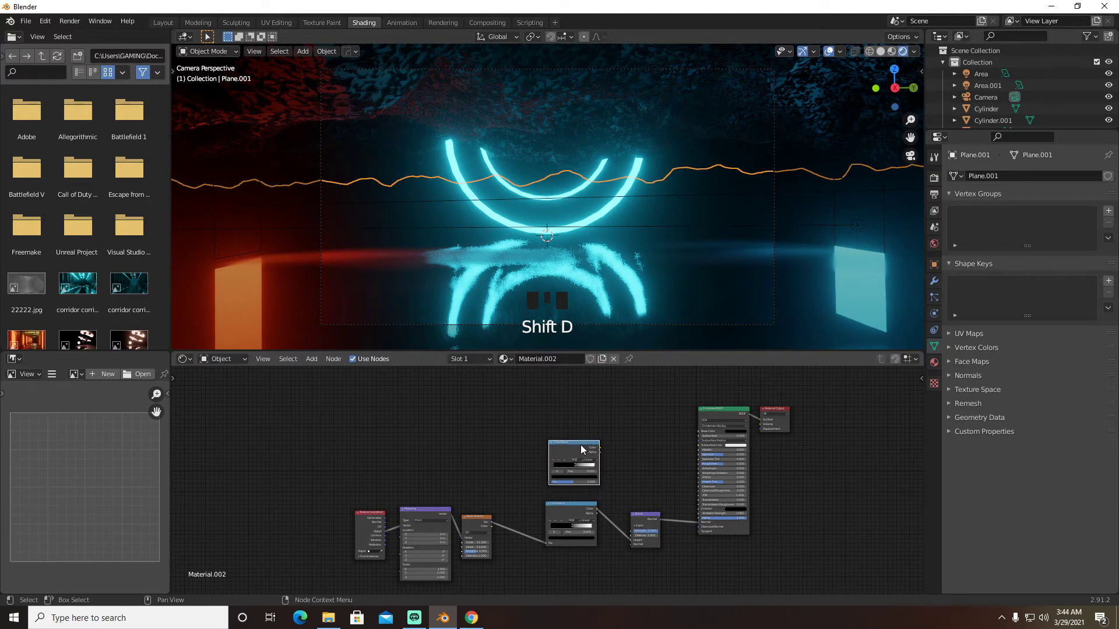
click(488, 520)
key(shift+d)
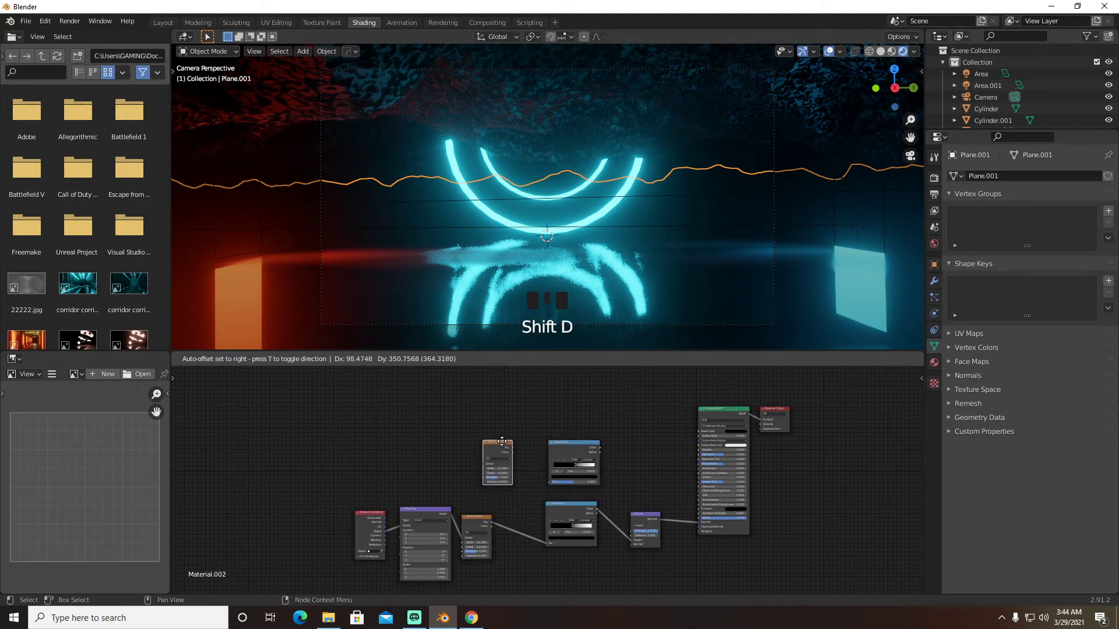
click(509, 446)
Link Mapping to the copied Noise Texture, its Fac to the copied ColorRamp, and the ramp's Color to the shader's Roughness
drag(452, 514, 546, 481)
drag(599, 446, 697, 464)
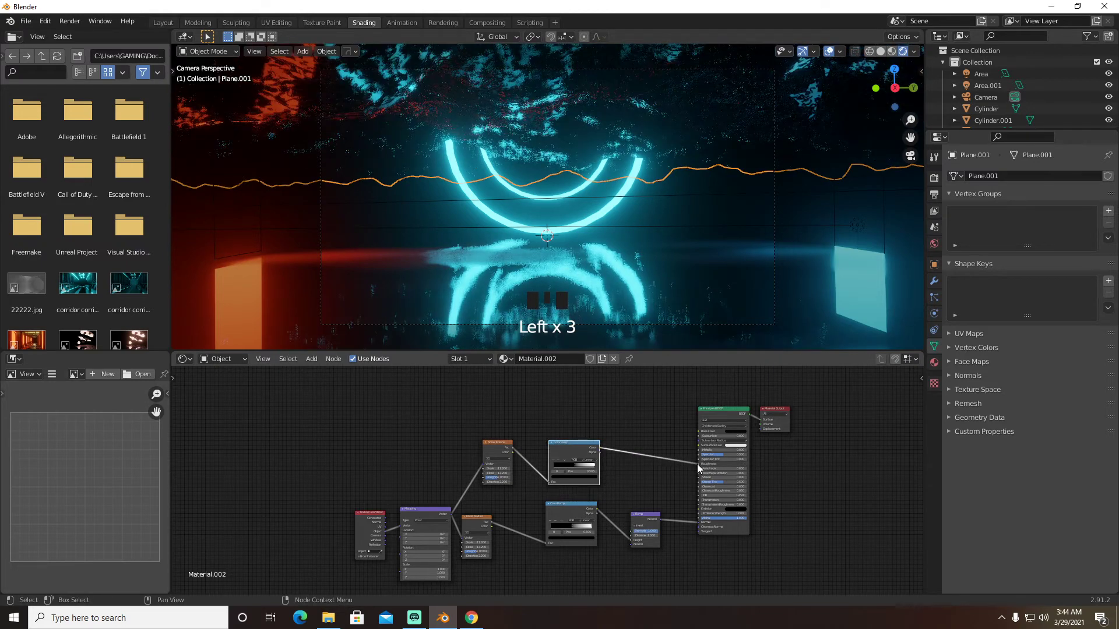
Set the roughness ColorRamp's black stop to position 0.300 and its Noise Texture to detail 5.4 and distortion 1.0
scroll(641, 453, up, 4)
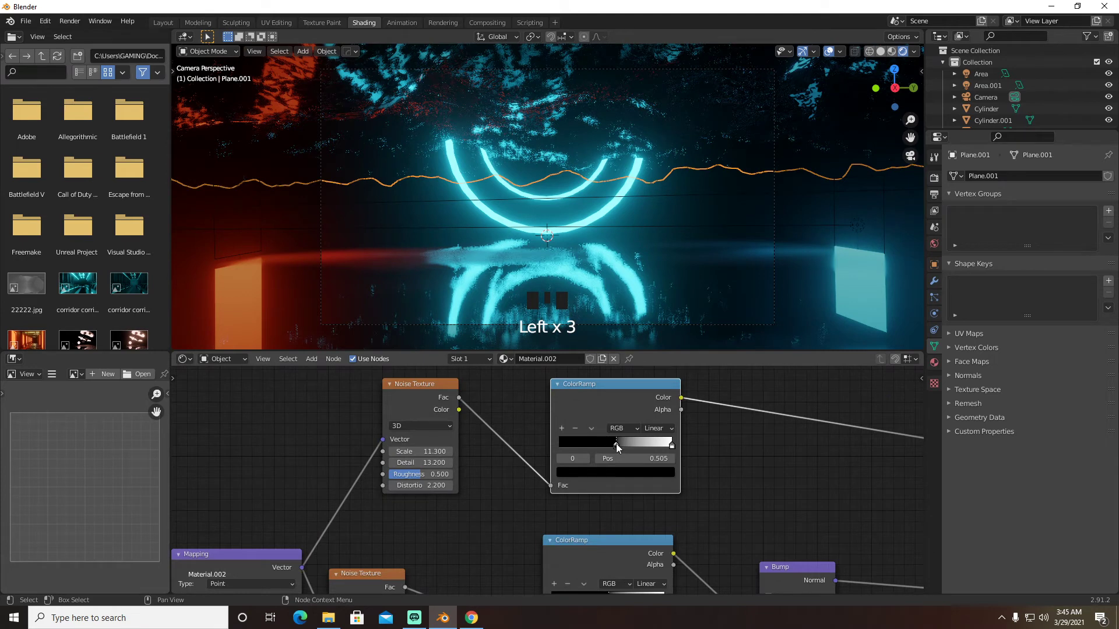
click(616, 444)
drag(616, 445, 592, 447)
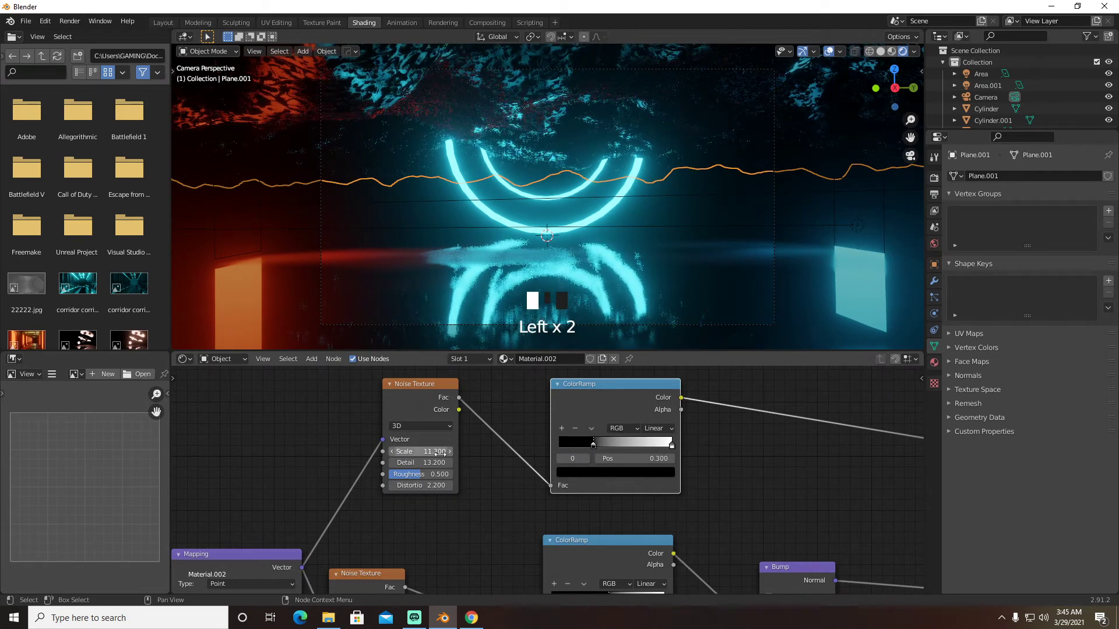
drag(429, 485, 358, 462)
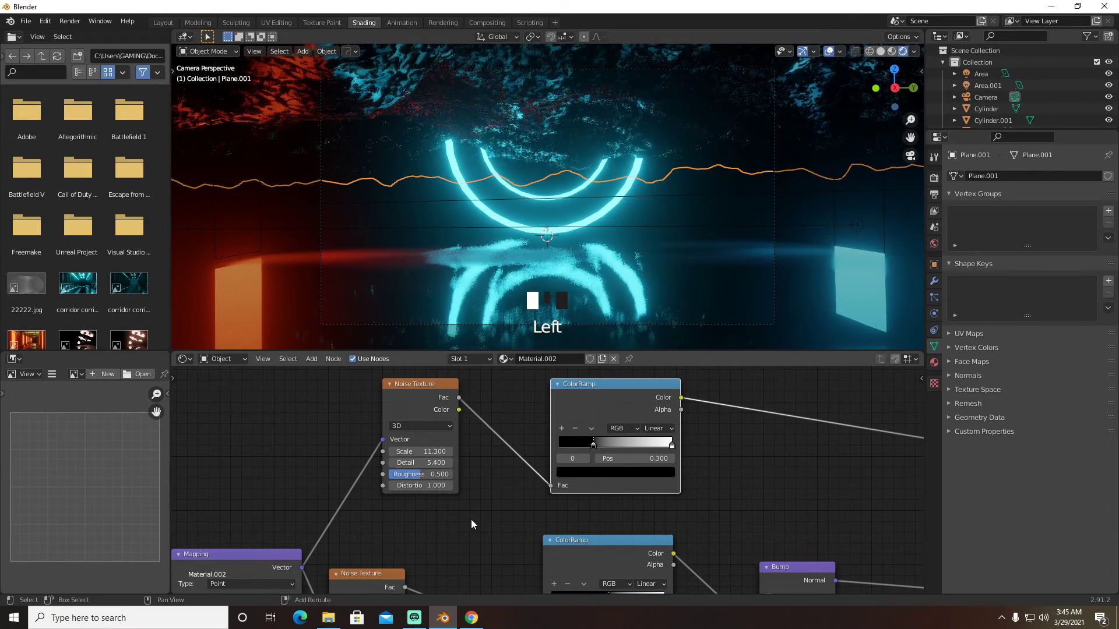
Set the bump Noise Texture's detail to 1.5 and scale to 1.7, with the viewport overlays hidden
middle_drag(469, 529, 491, 448)
drag(408, 570, 315, 571)
drag(387, 570, 385, 570)
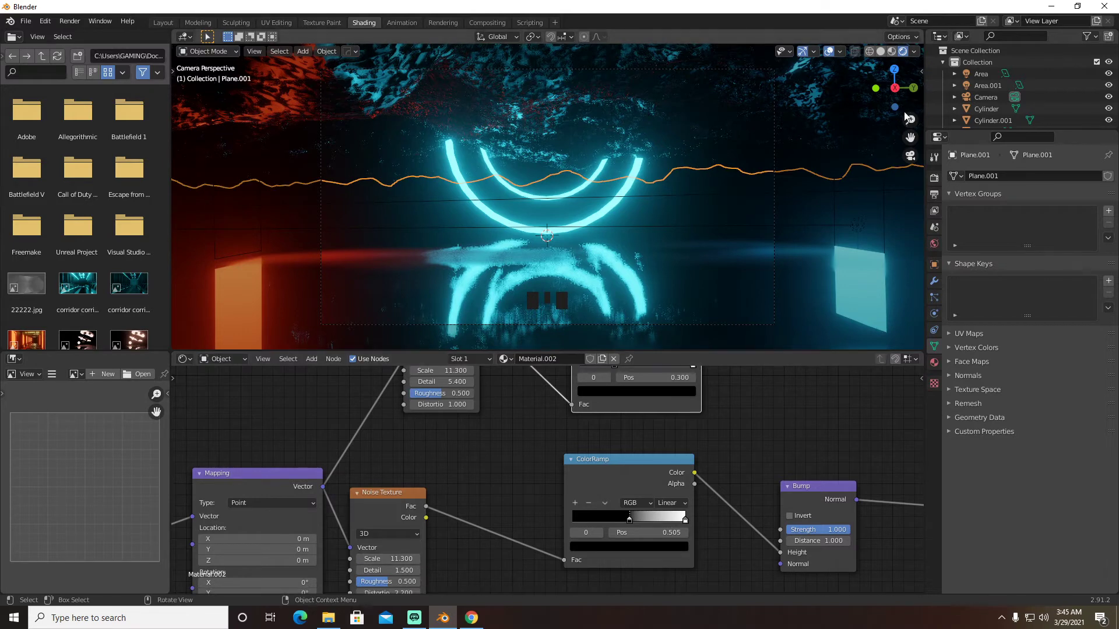
click(828, 52)
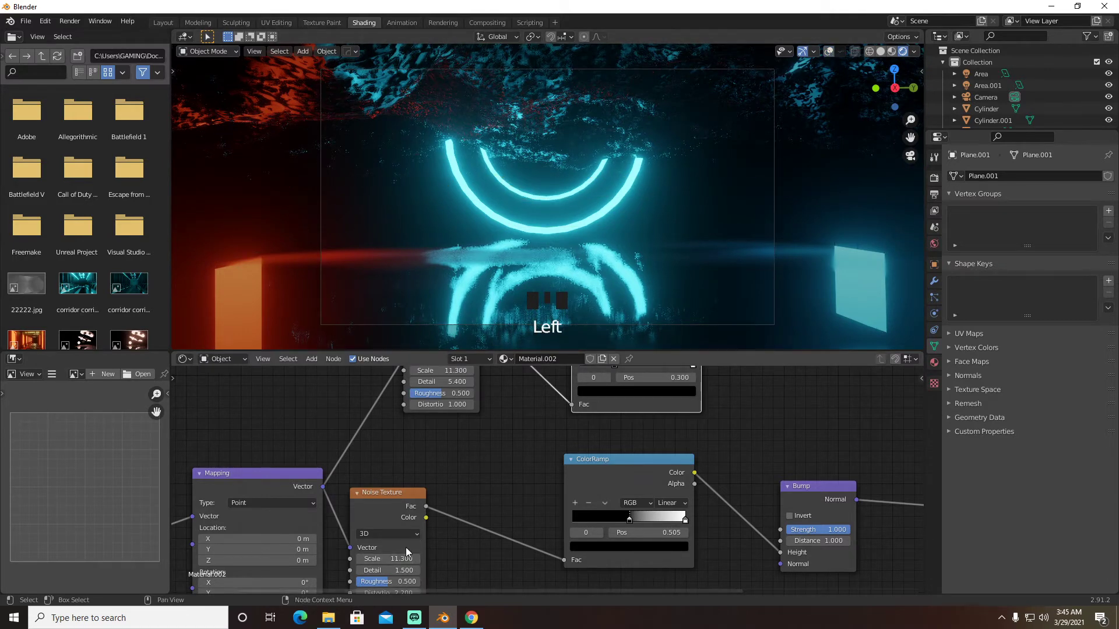
drag(387, 559, 332, 559)
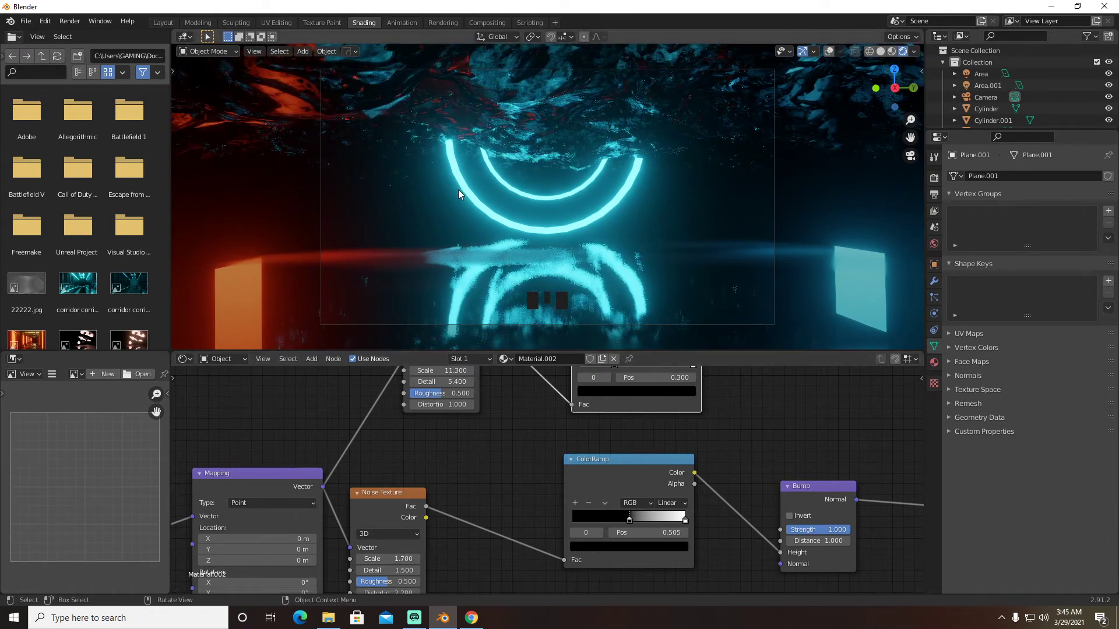
Return to the Layout workspace and save the scene on the F: drive as "scifi env"
click(173, 26)
click(168, 27)
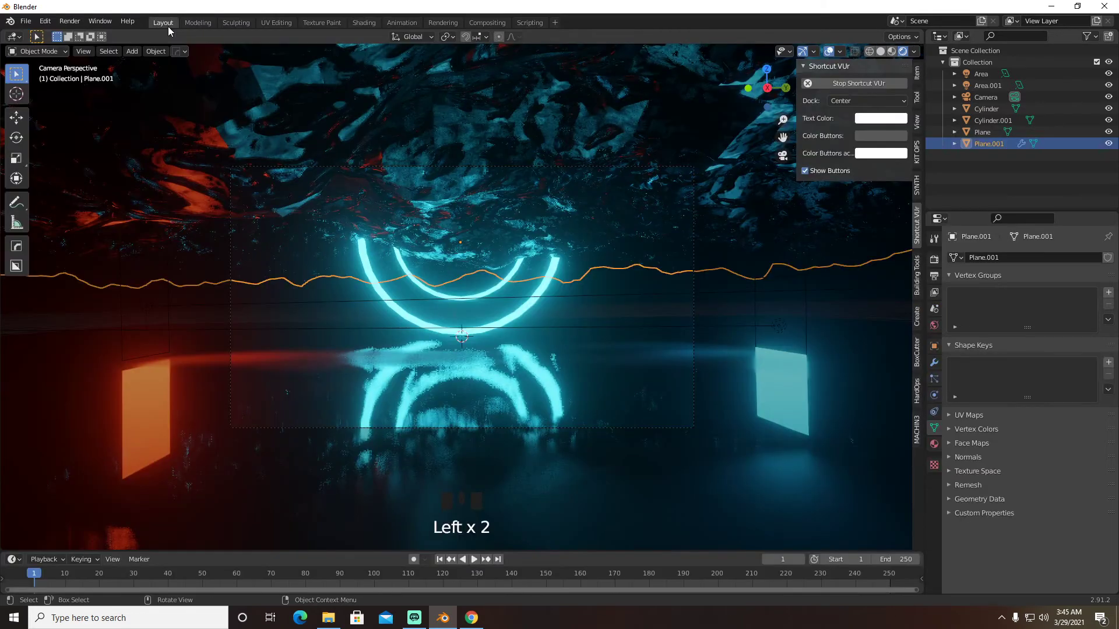
key(ctrl+s)
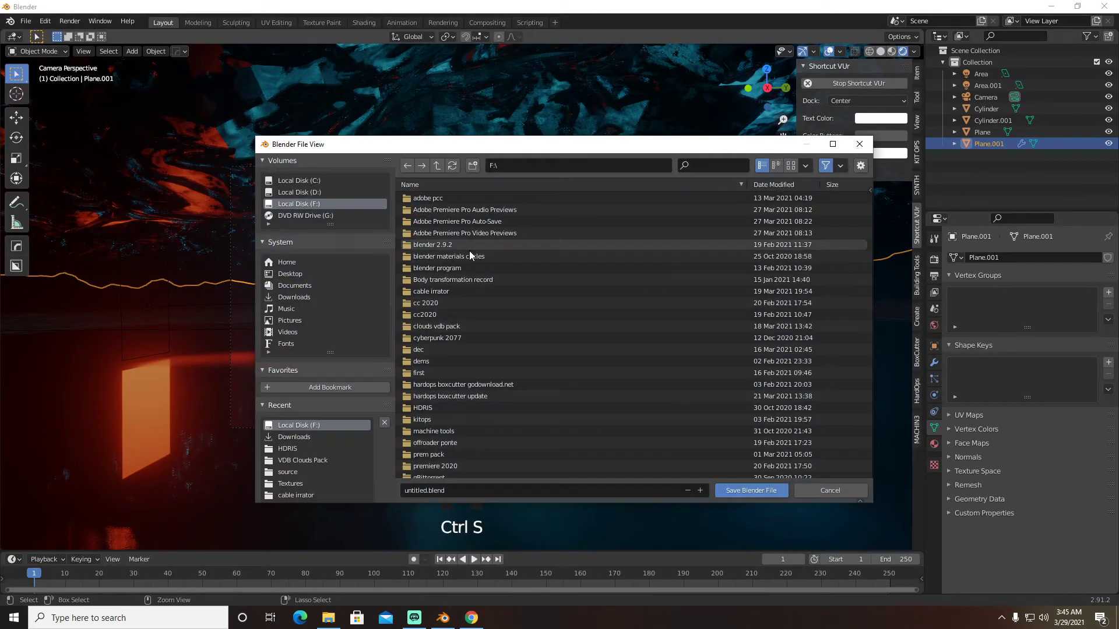
click(474, 484)
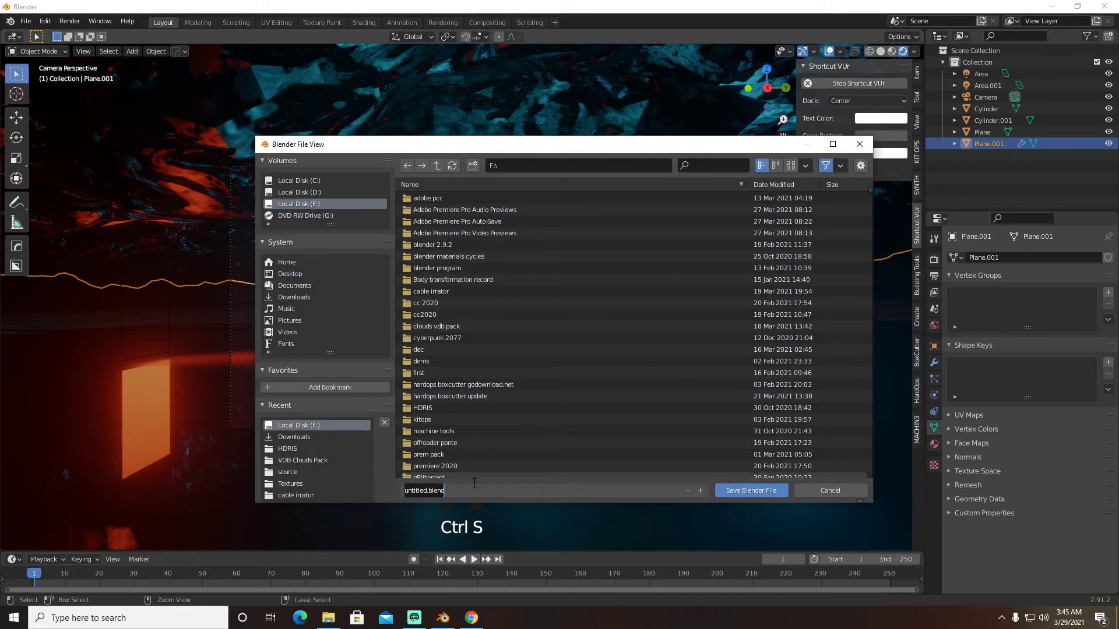
text(scifi env)
click(747, 491)
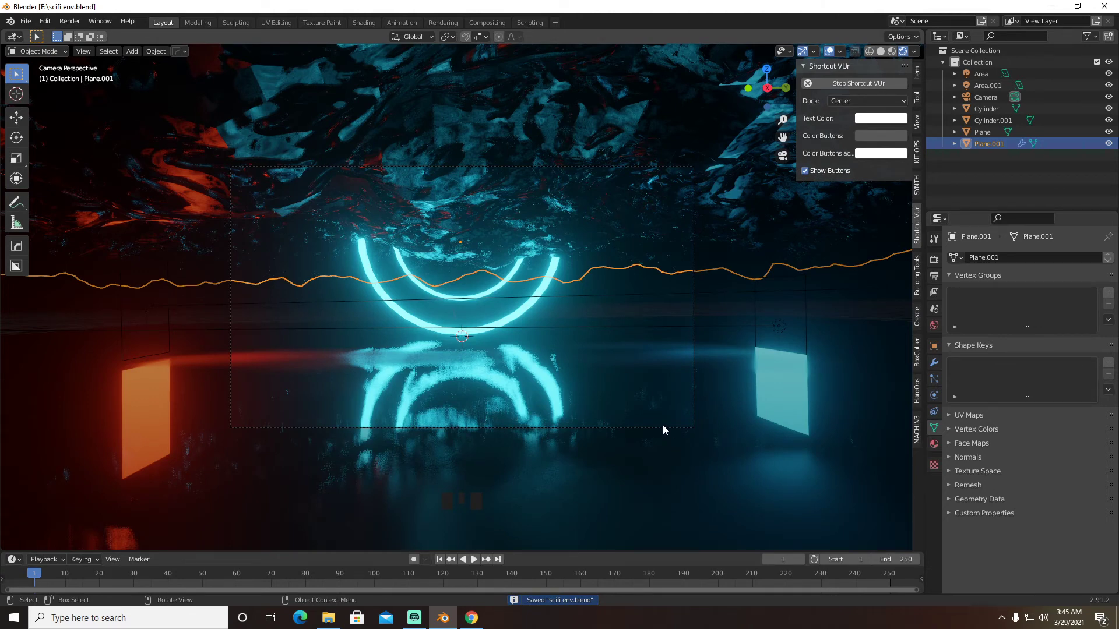
Hide the viewport overlays and render a still image to check the scene, closing the render window when done
click(829, 51)
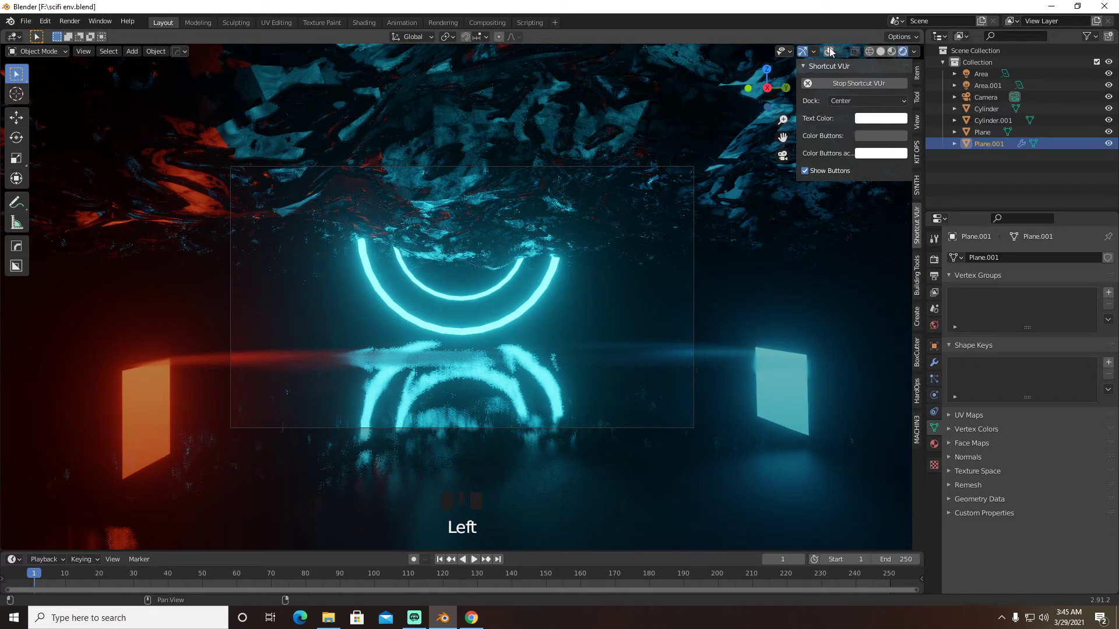
click(69, 21)
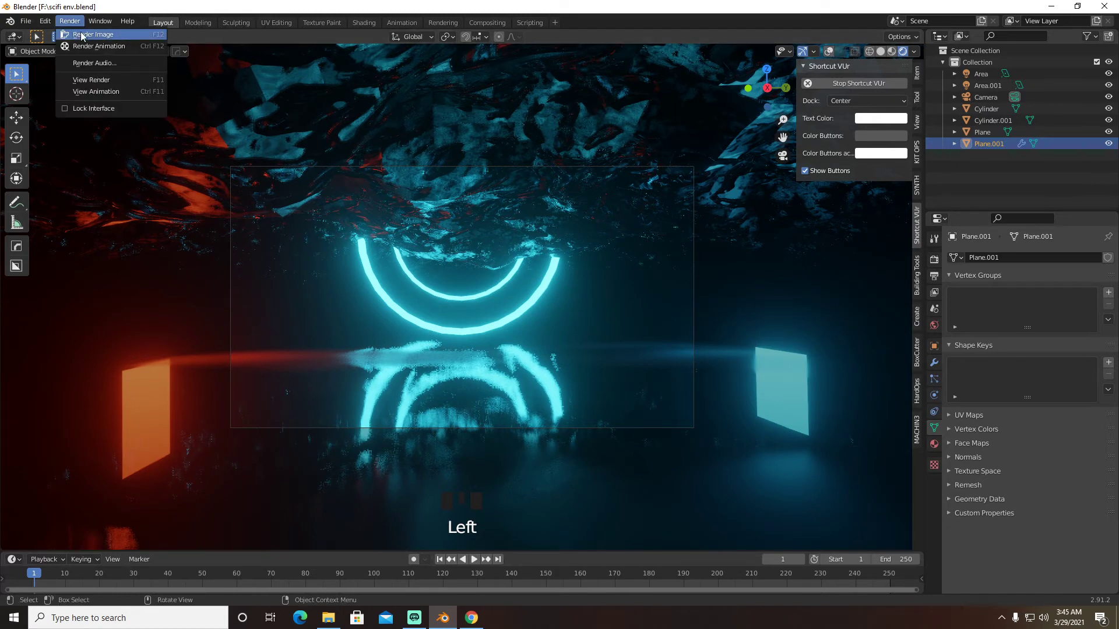
click(94, 35)
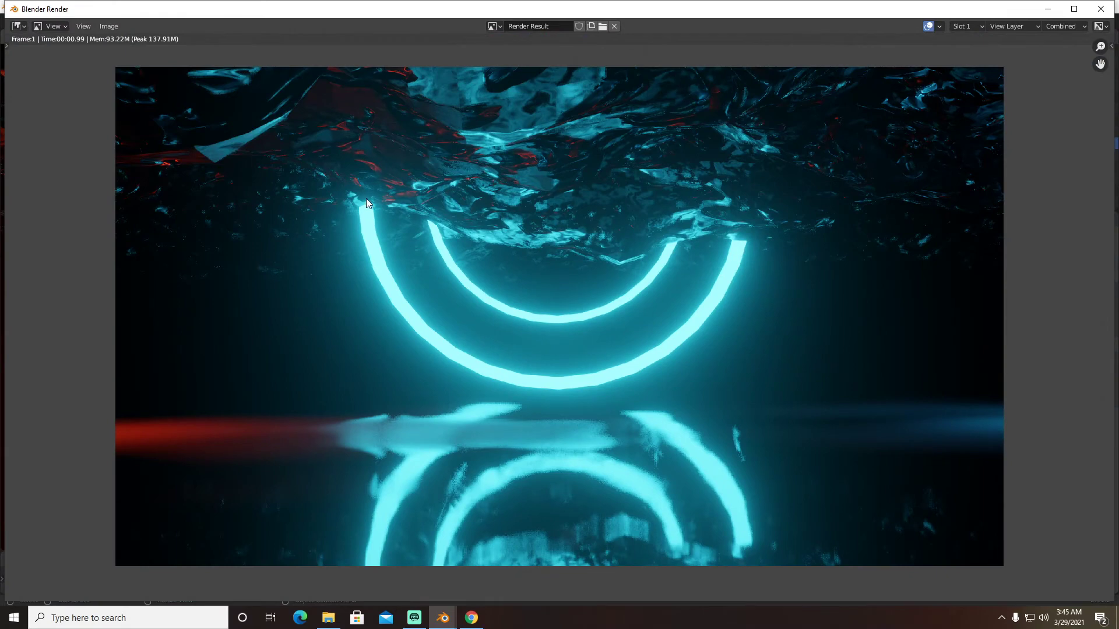
click(1110, 8)
Try an orange emission colour on the glowing rings' material, with the viewport overlays shown
click(536, 292)
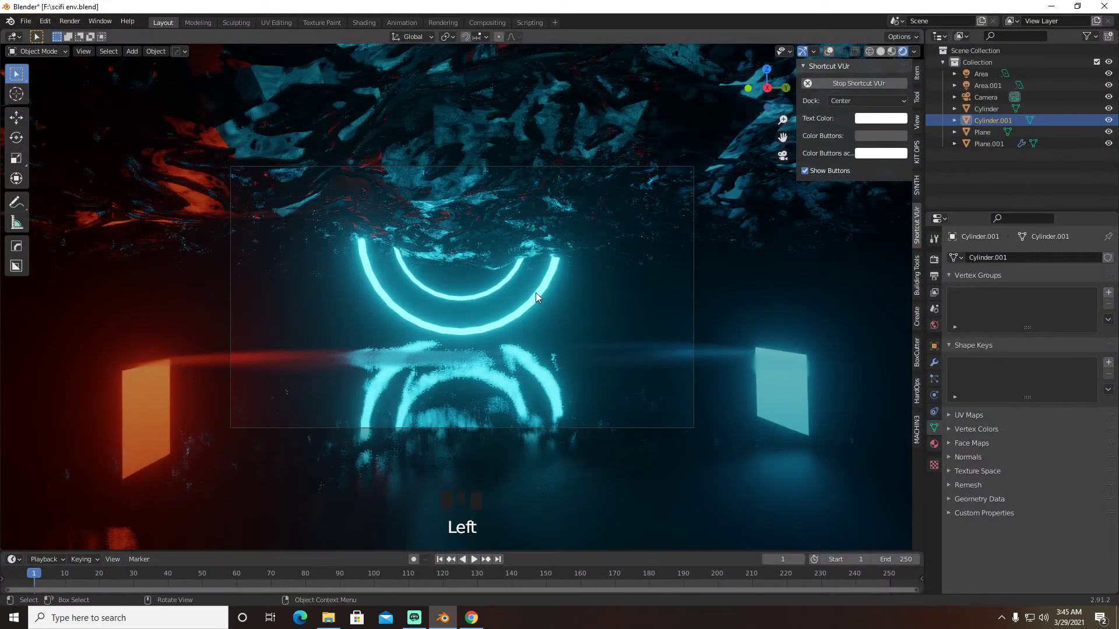
click(829, 51)
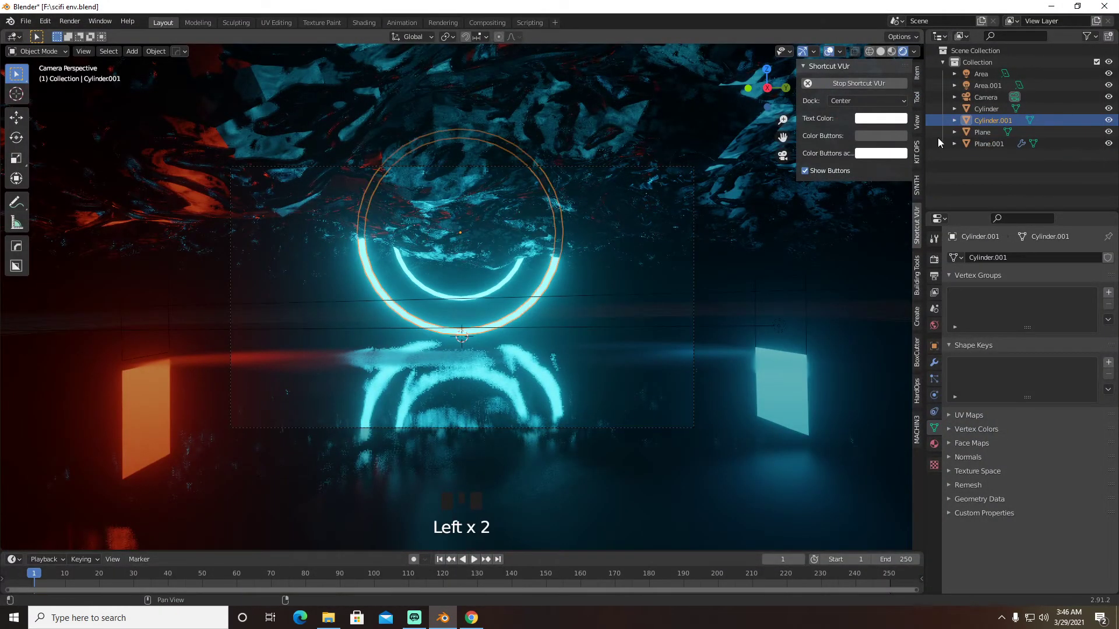
click(934, 445)
click(1038, 398)
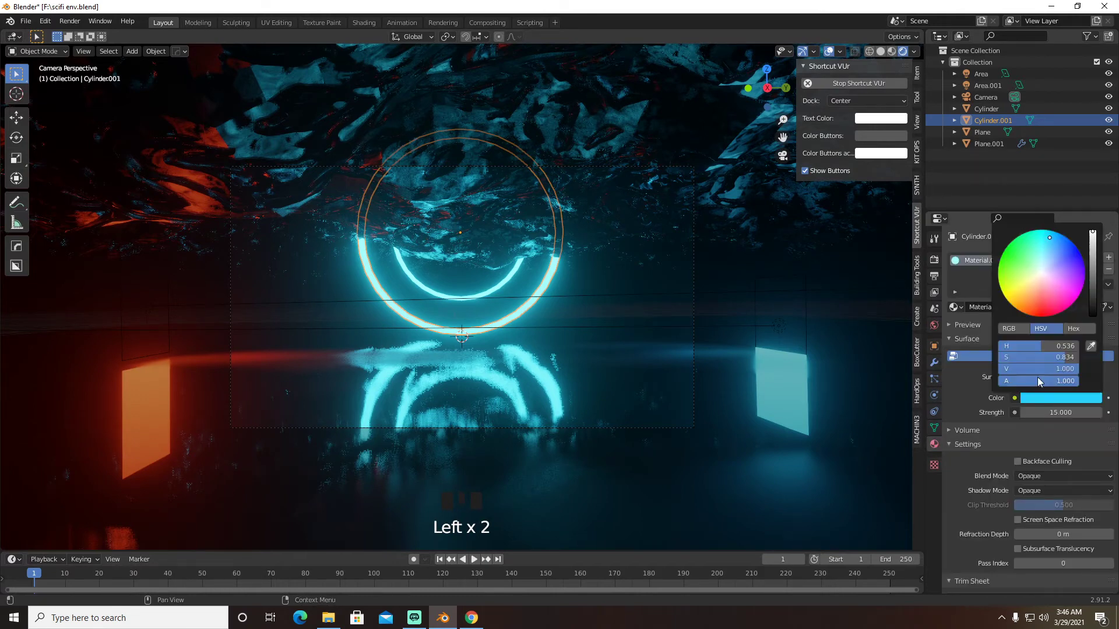
click(1027, 310)
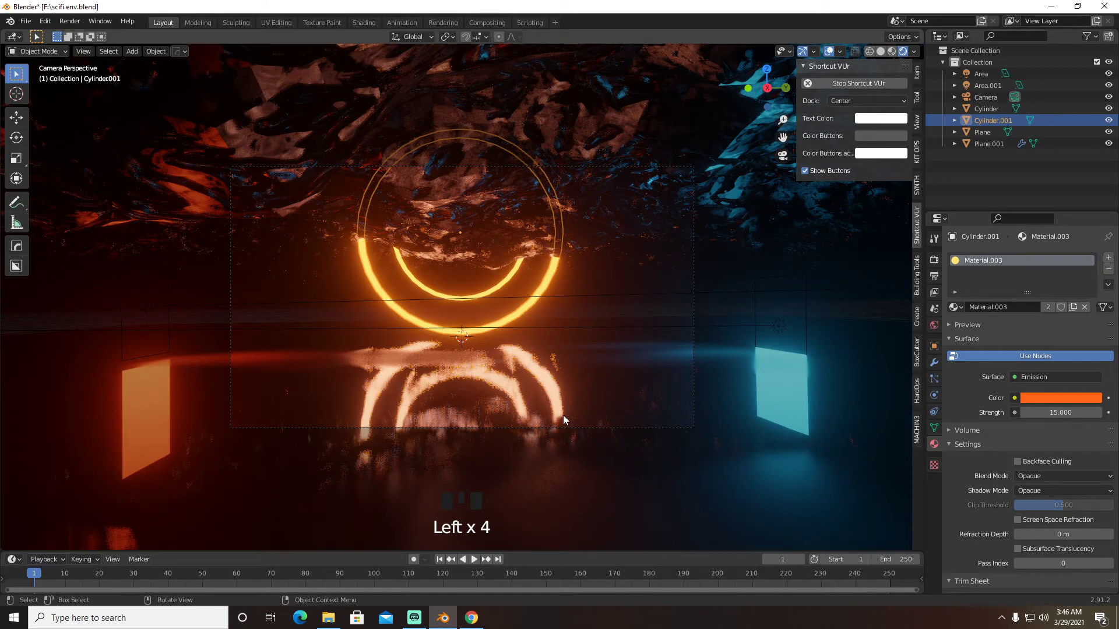
Add a Bump node to the ground plane's material in the Shading workspace
click(633, 453)
click(362, 23)
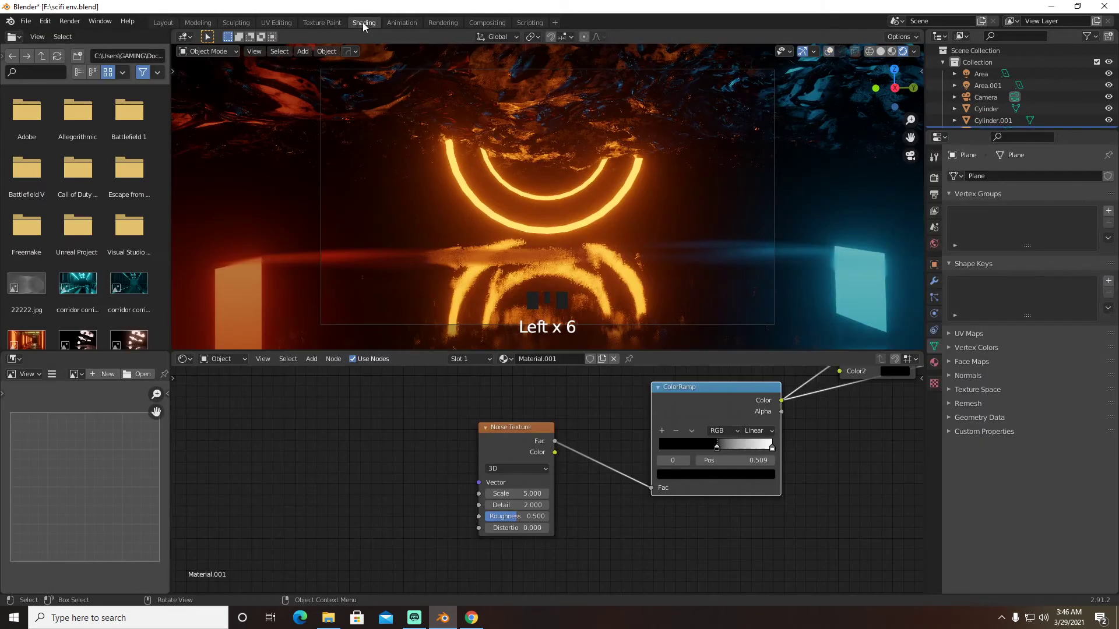
click(613, 284)
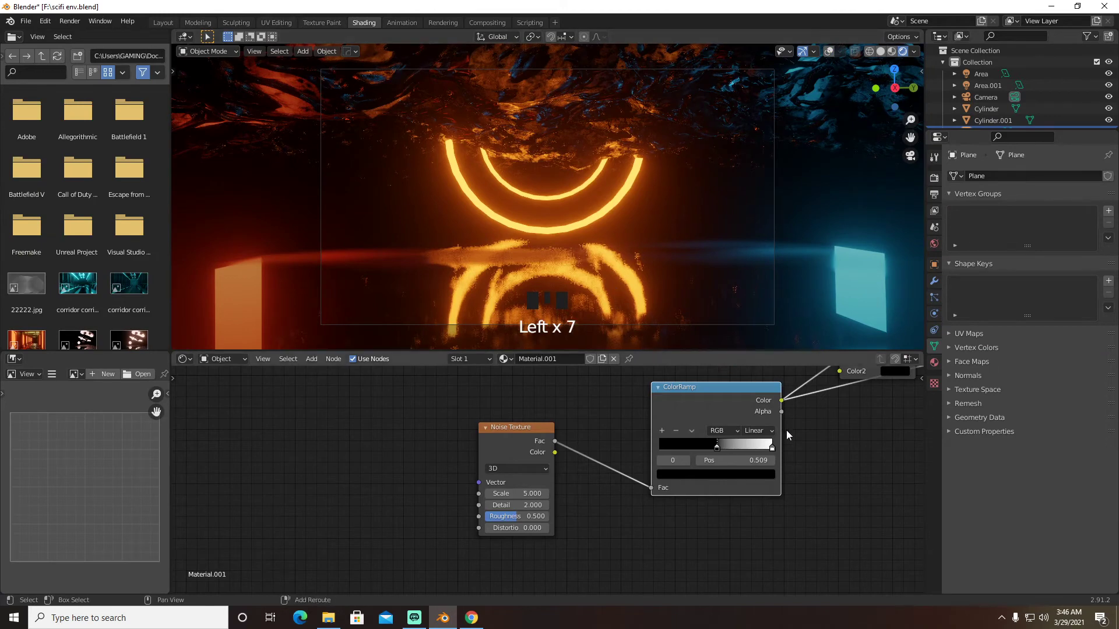
middle_drag(822, 416, 621, 452)
scroll(635, 498, down, 2)
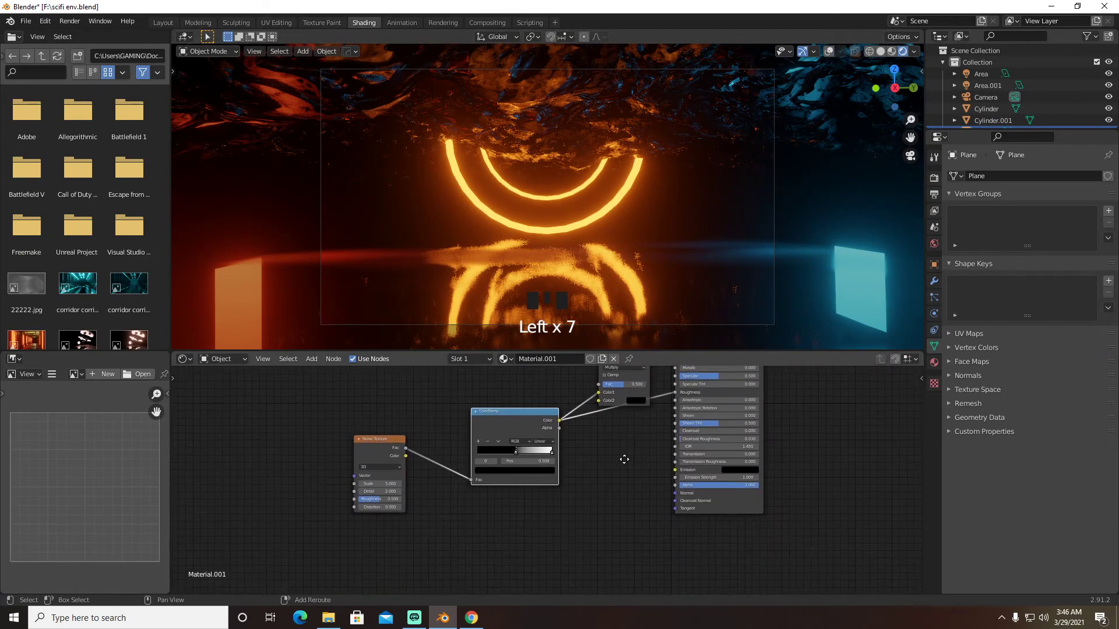
key(shift+s)
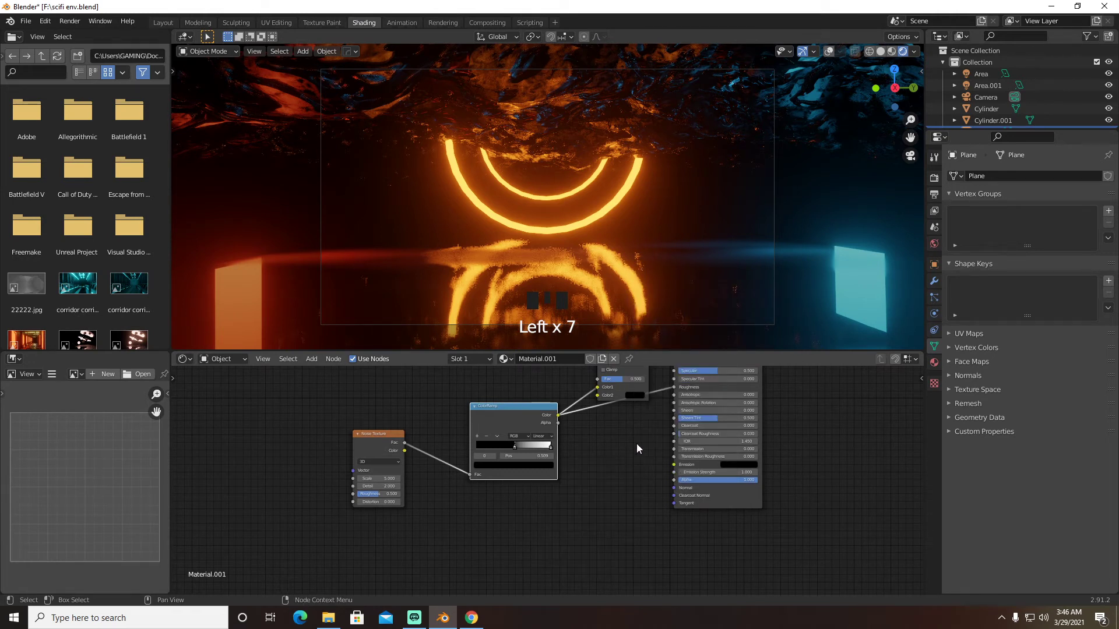
key(shift+a)
click(621, 463)
text(bump)
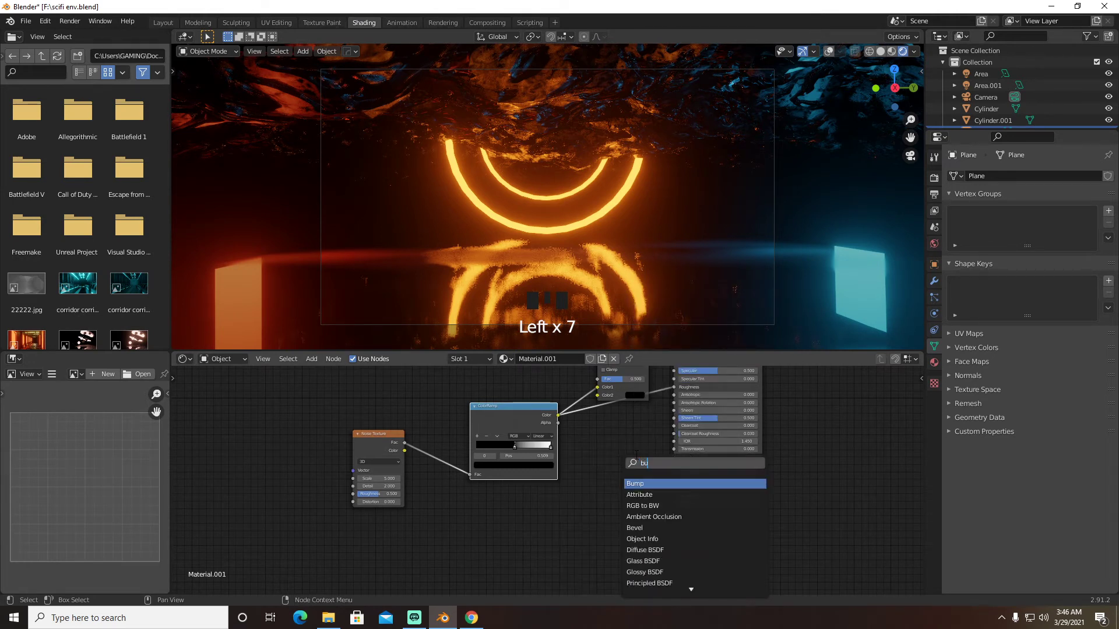
click(632, 483)
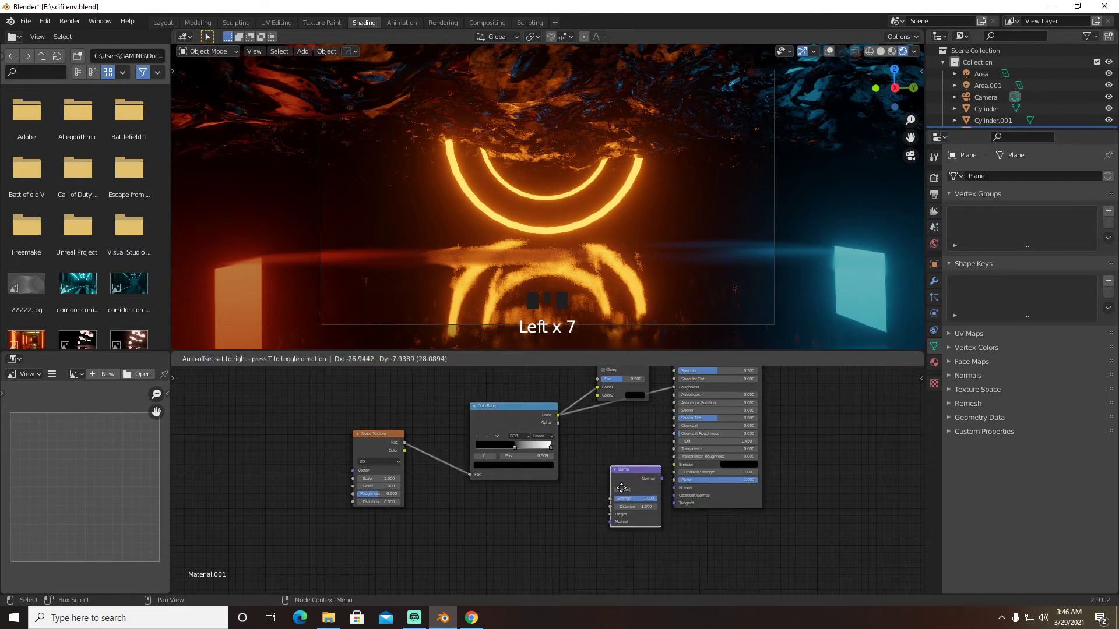
Place the Bump node before the shader, linking its Normal to the shader's Normal and the ColorRamp's Color to its Height
click(635, 488)
drag(646, 482, 674, 488)
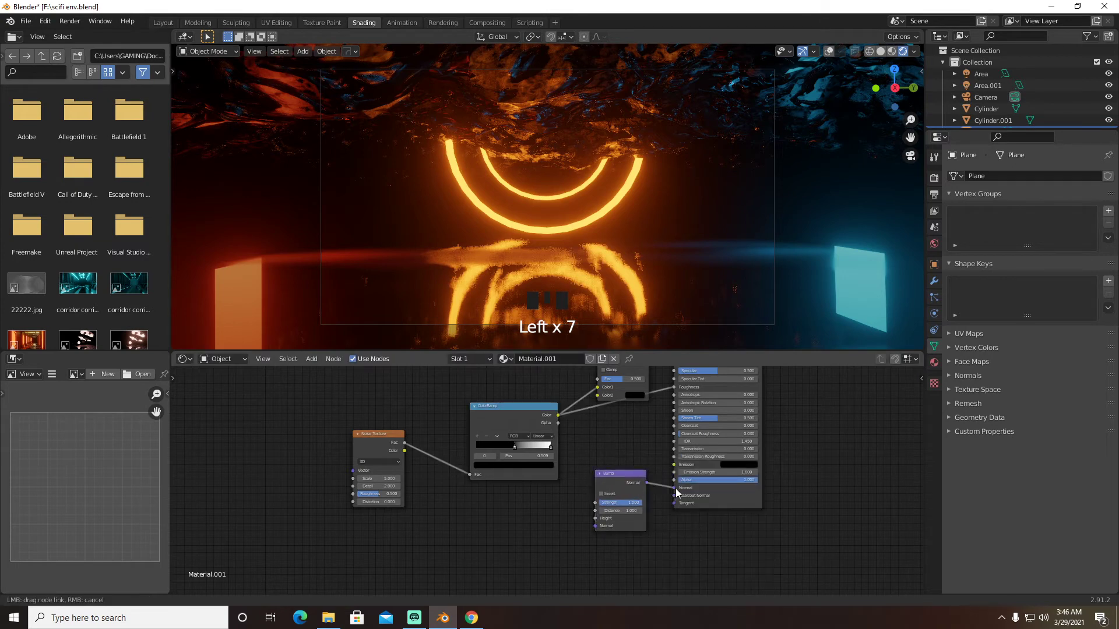
drag(558, 415, 593, 516)
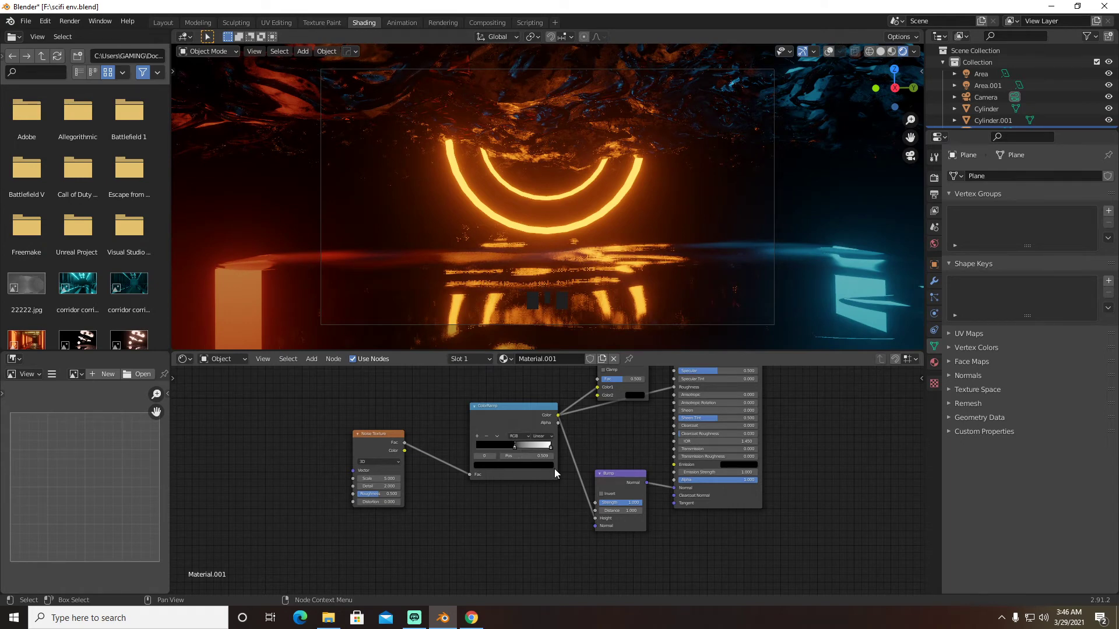
Tune the ground Noise Texture's scale and distortion with detail at 16, and set the ColorRamp's black stop to position 0.473
drag(380, 487, 433, 486)
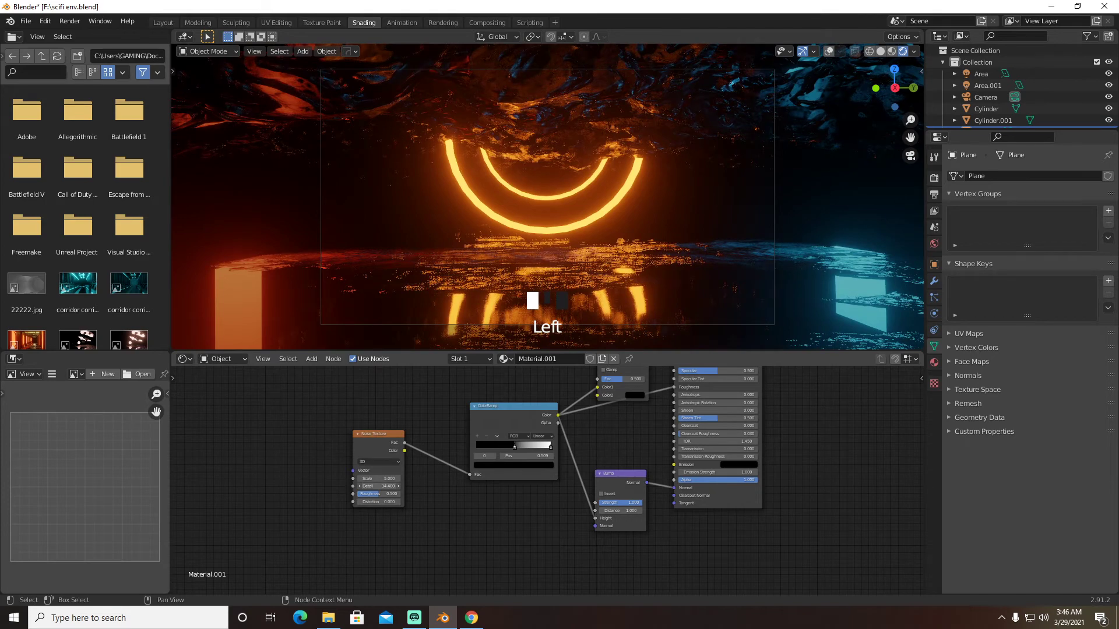
mouse_move(516, 446)
mouse_down()
mouse_move(501, 446)
mouse_move(511, 450)
mouse_up()
drag(512, 449, 512, 450)
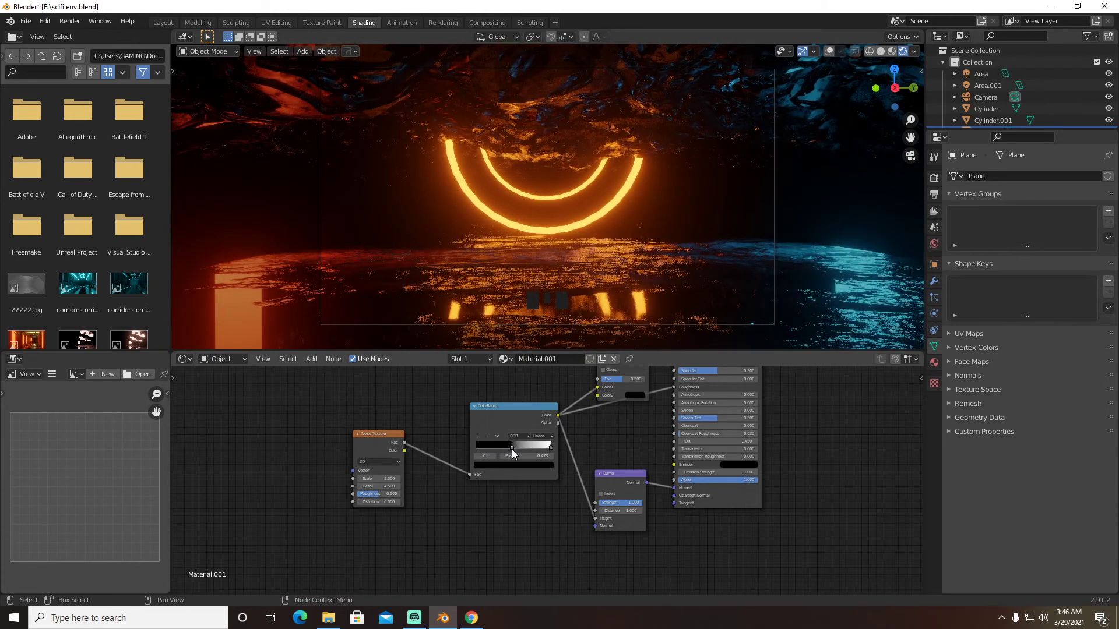
drag(389, 483, 413, 479)
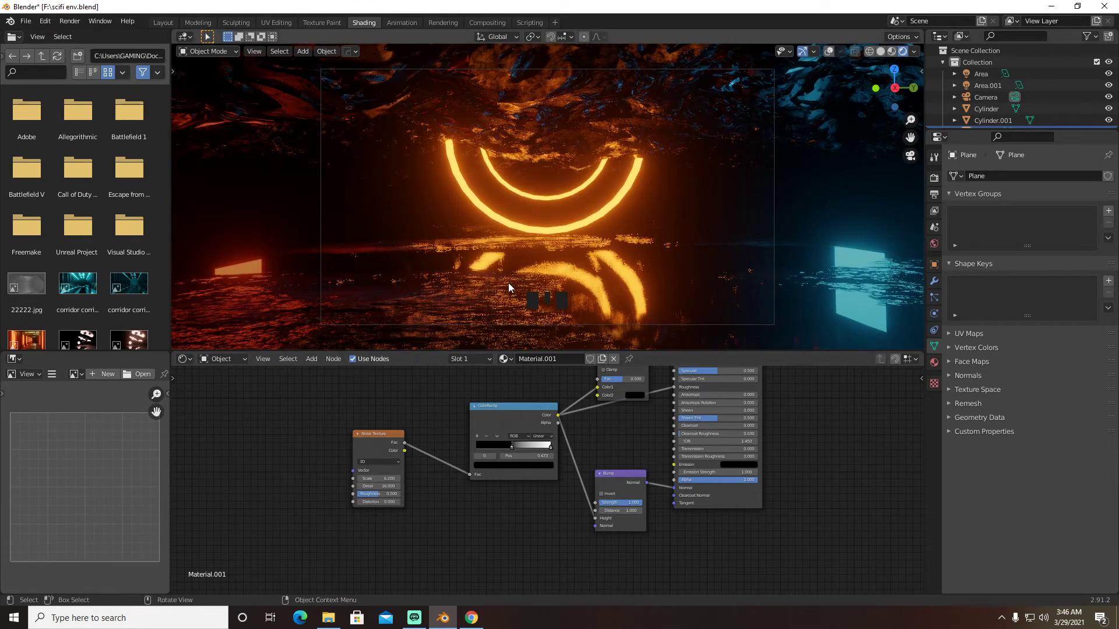
mouse_move(378, 502)
mouse_down()
mouse_move(443, 502)
mouse_move(363, 501)
mouse_up()
Set the glowing rings' emission colour to cyan with hue 0.527 and saturation 0.704, and save the file from the Layout workspace
click(559, 236)
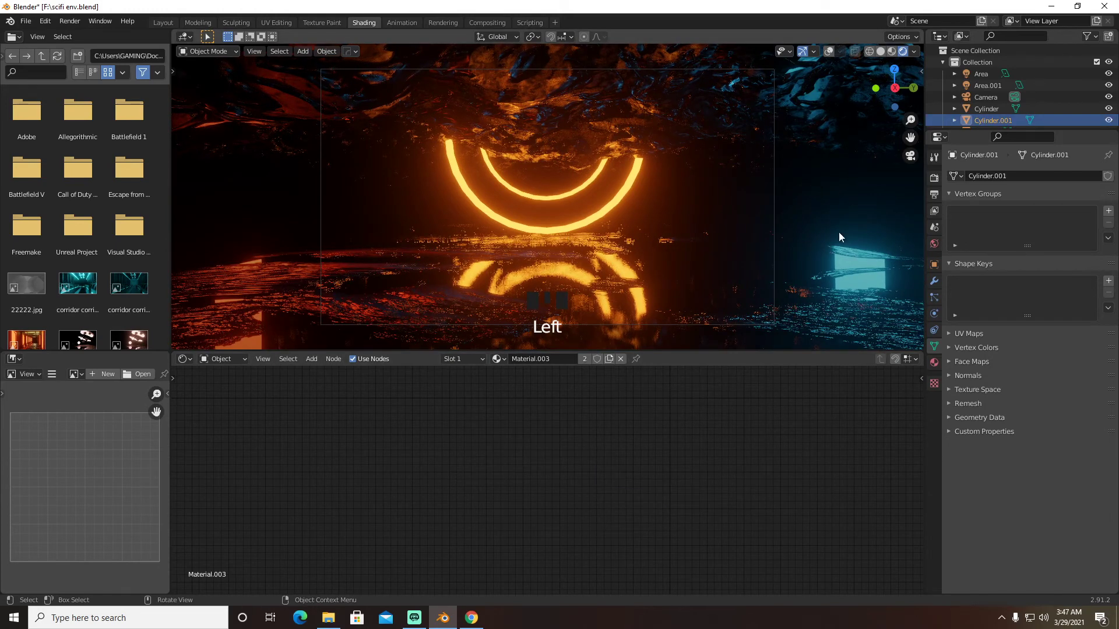
click(935, 362)
click(1032, 316)
click(1047, 161)
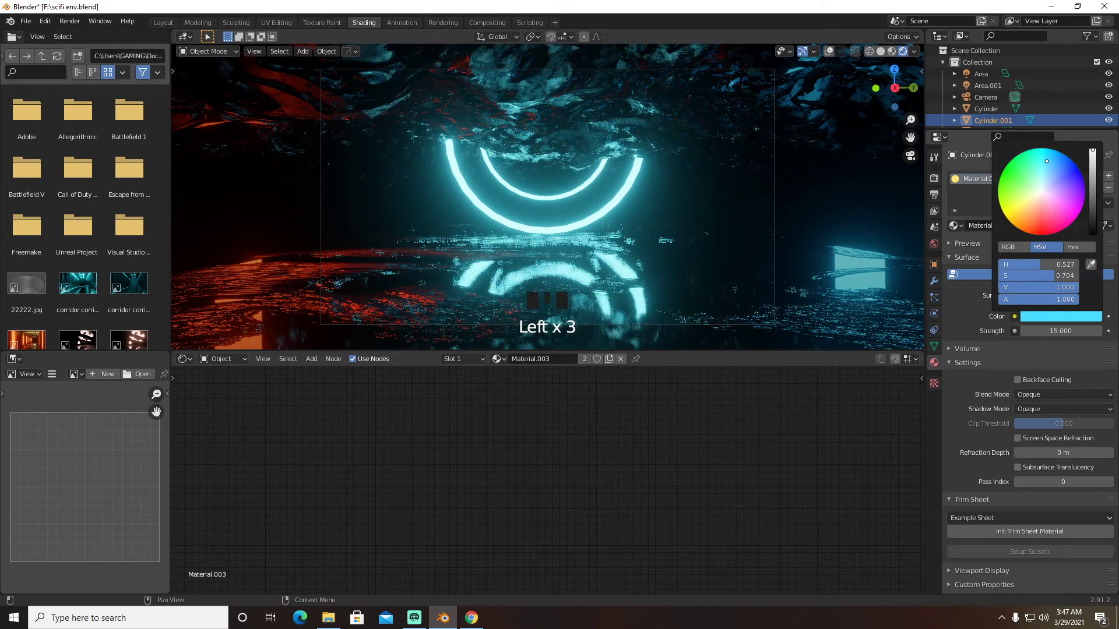
click(163, 23)
key(ctrl+s)
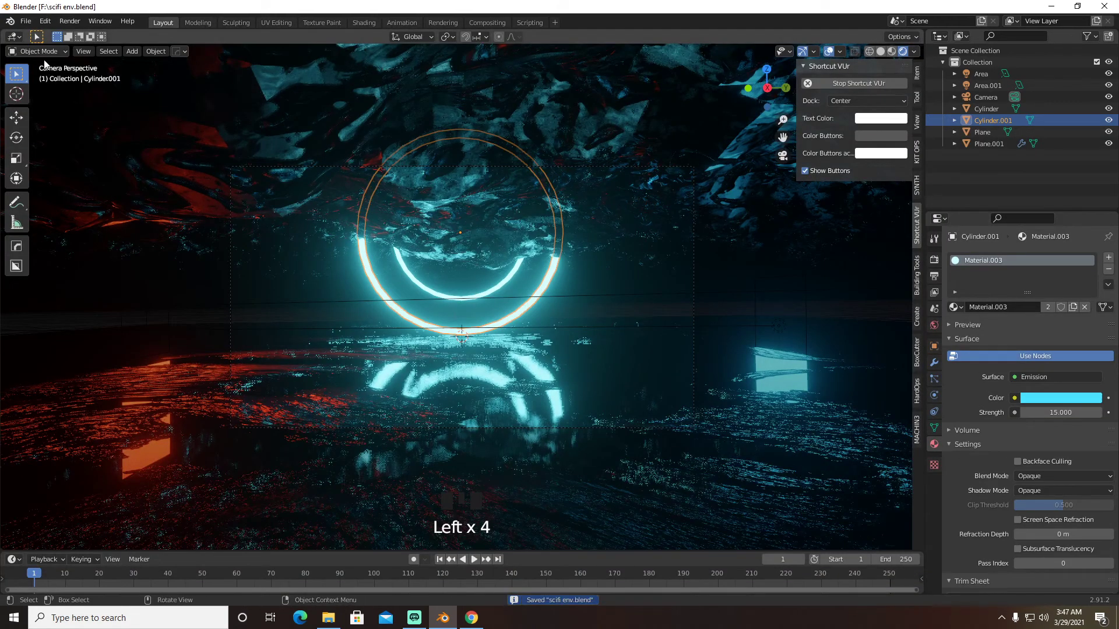
Import the FBX model "Kneeling Pointing.fbx" from the Downloads folder
click(26, 21)
mouse_move(59, 178)
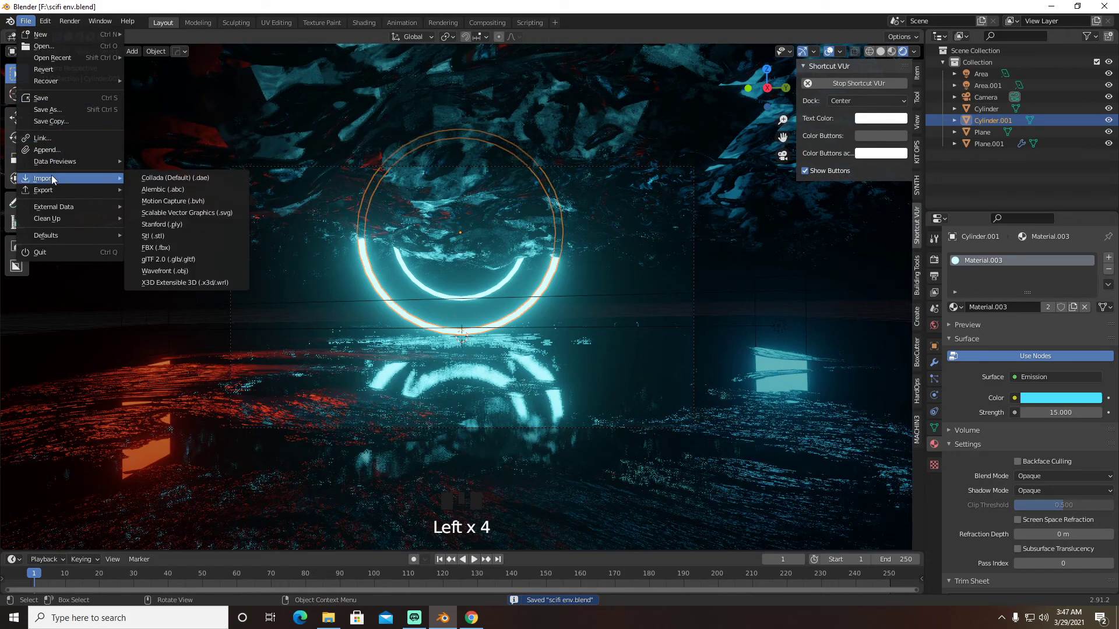
click(193, 246)
click(300, 298)
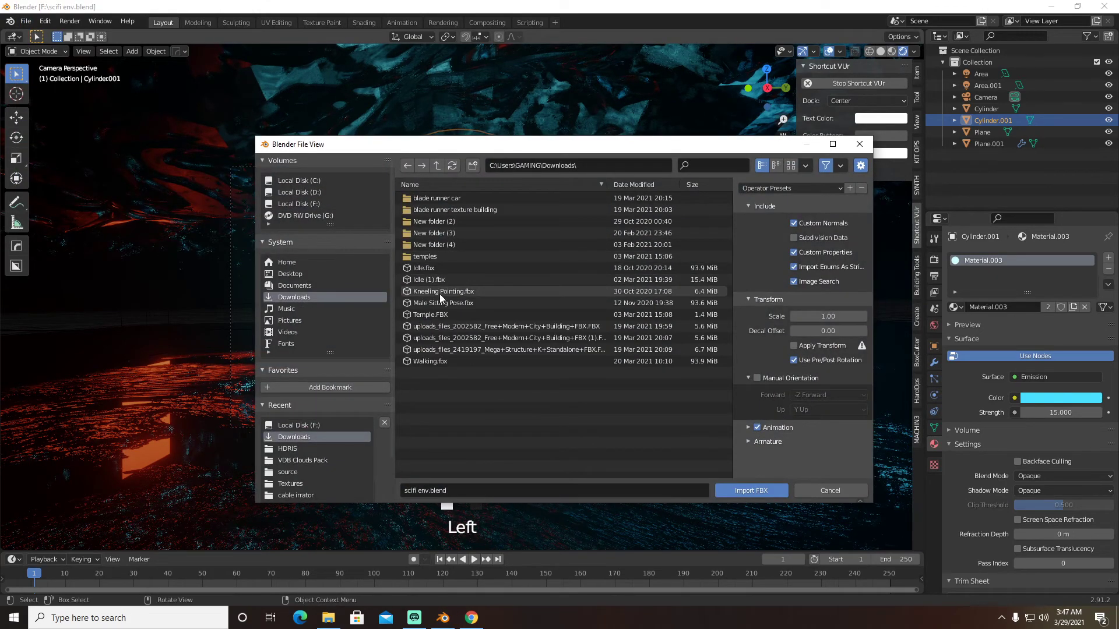
click(440, 293)
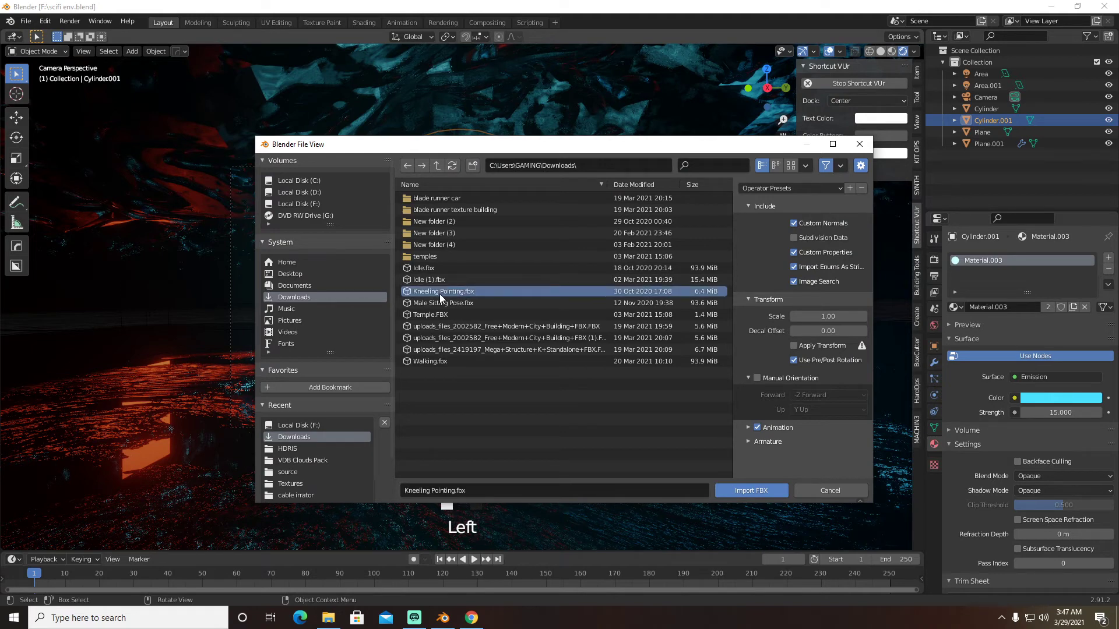
click(744, 486)
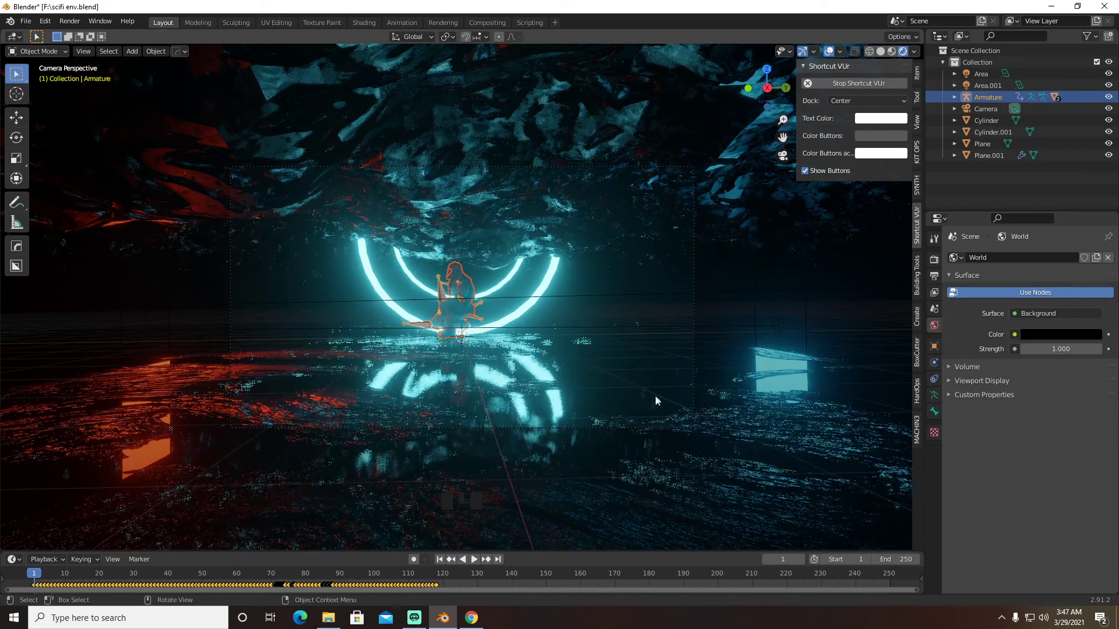
Rotate the imported kneeling figure to -116° about Z and scale it down by a factor of about 0.671
click(935, 346)
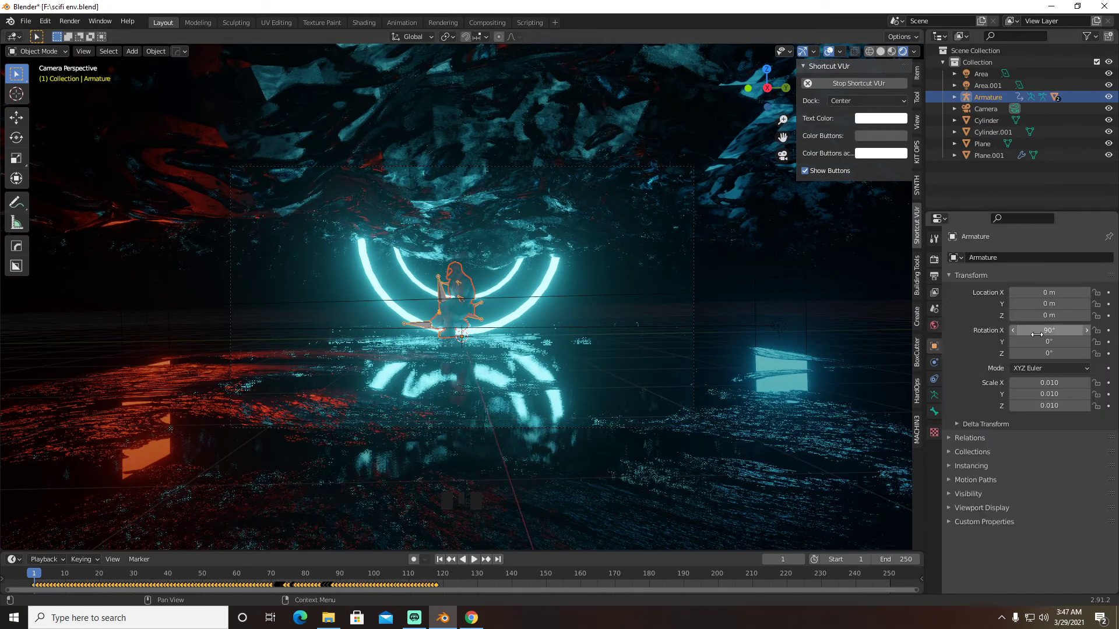
drag(1049, 353, 1013, 353)
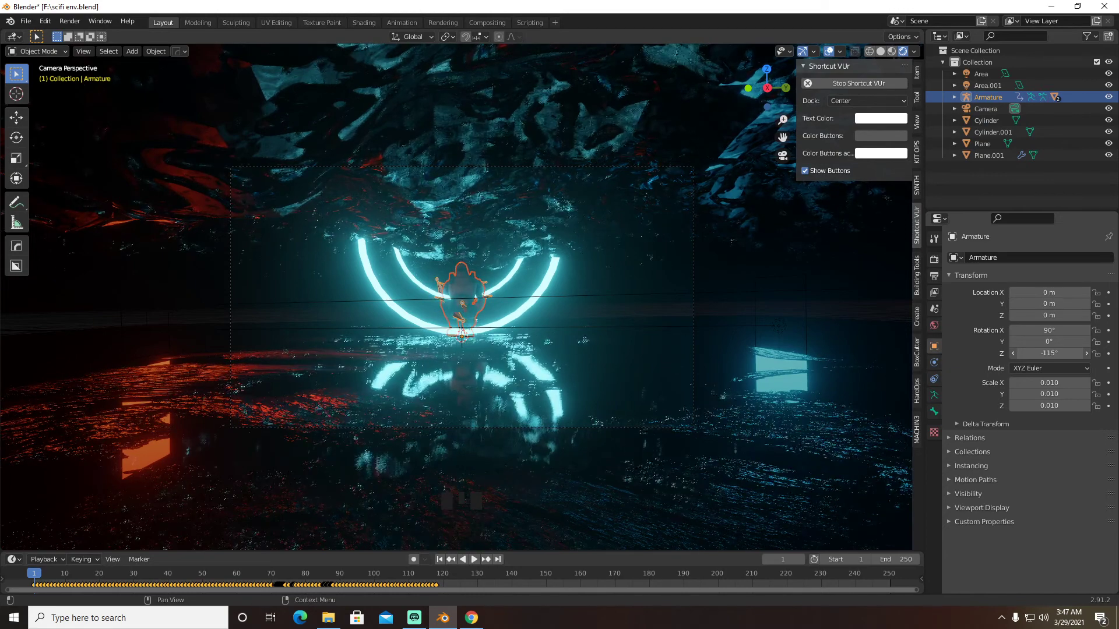
key(s)
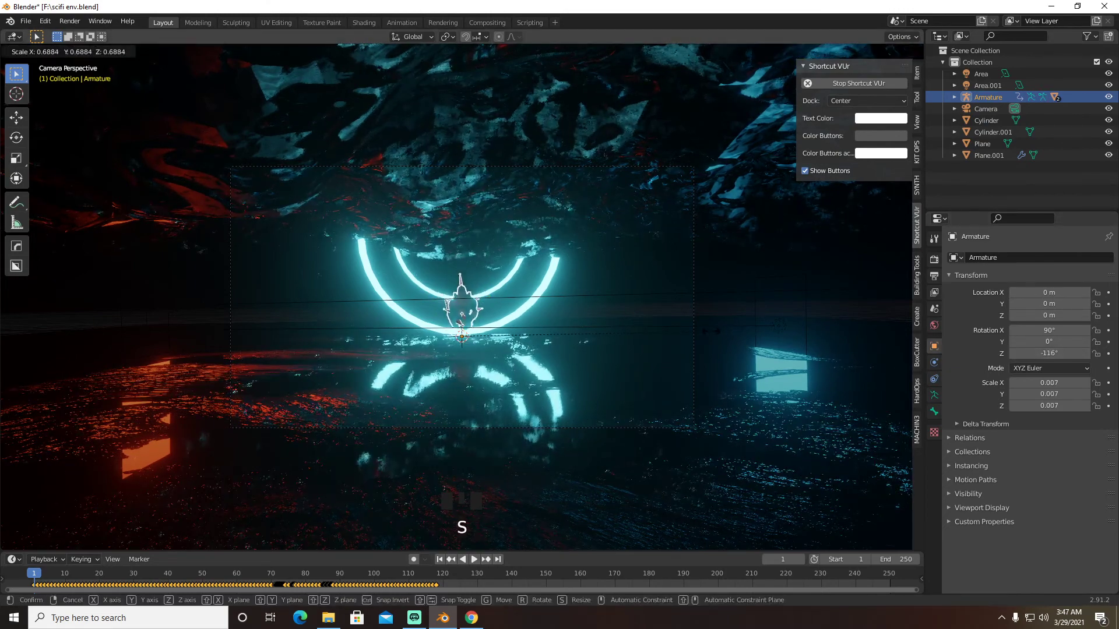
click(666, 325)
Move the kneeling figure about 2.69 m along the X axis, in front of the rings, and return to the camera view
middle_drag(666, 325, 720, 331)
key(g)
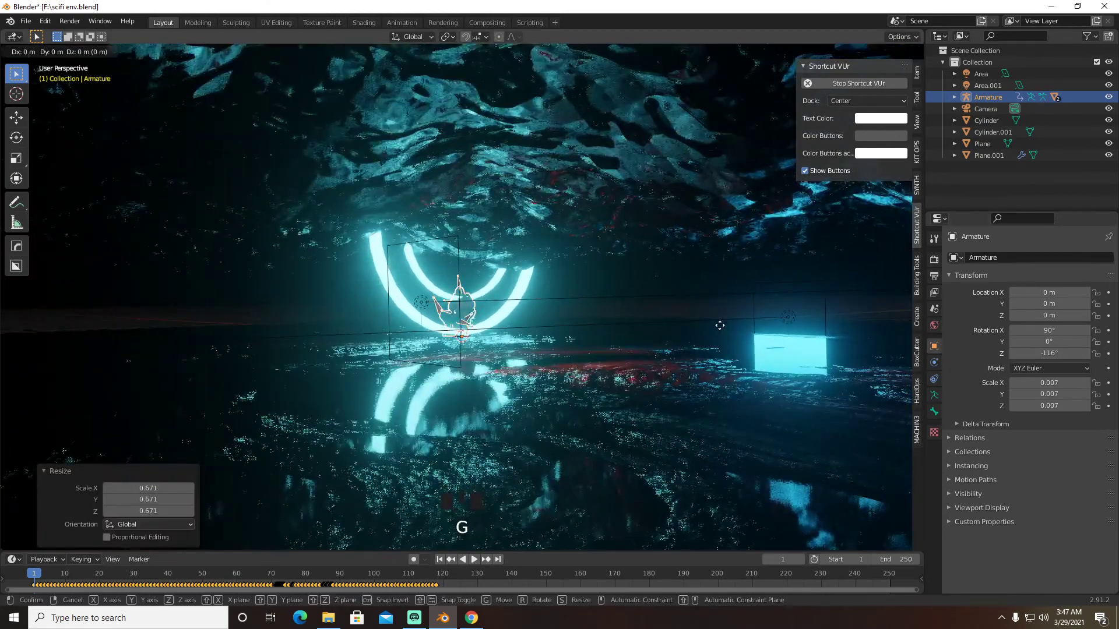
key(x)
click(855, 356)
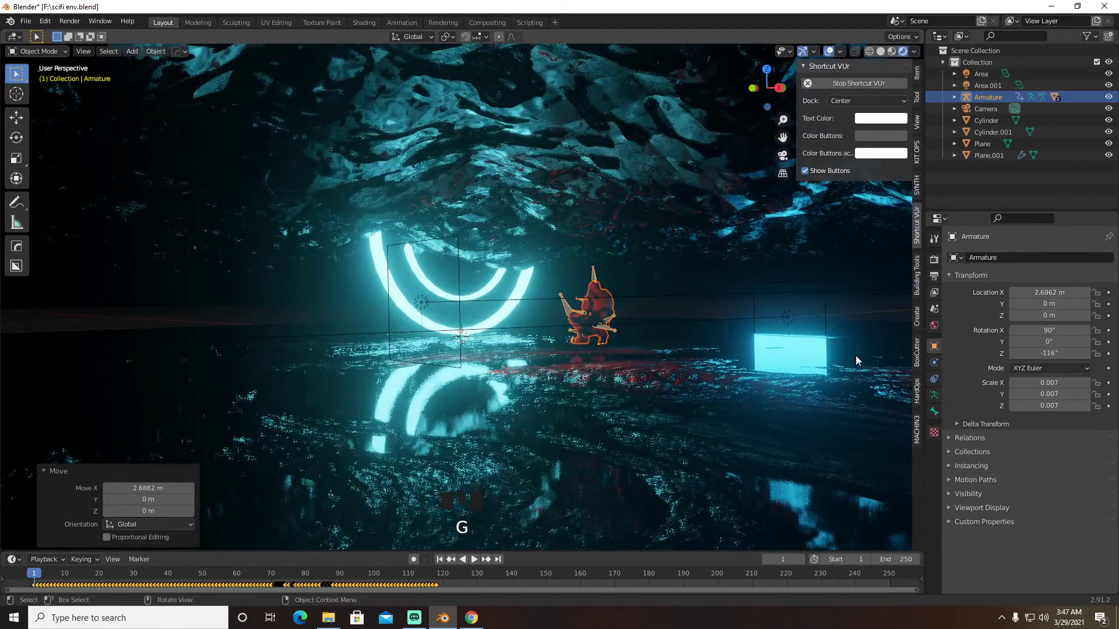
key(KP_0)
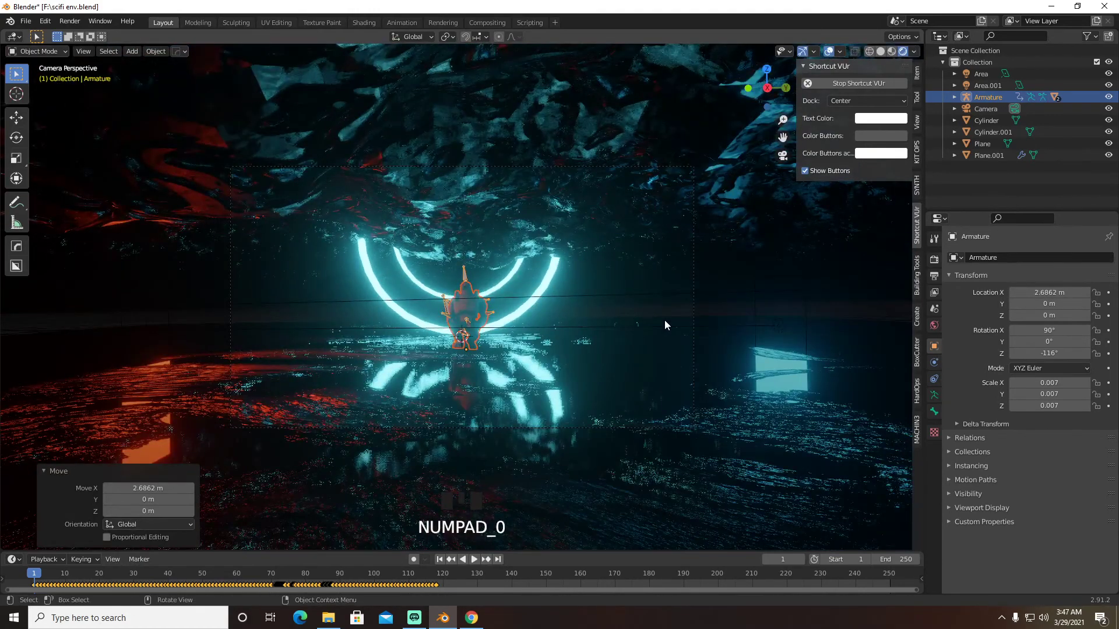
Scale the kneeling figure down by a factor of about 0.548 and import the FBX model "Idle.fbx" from the Downloads folder
key(s)
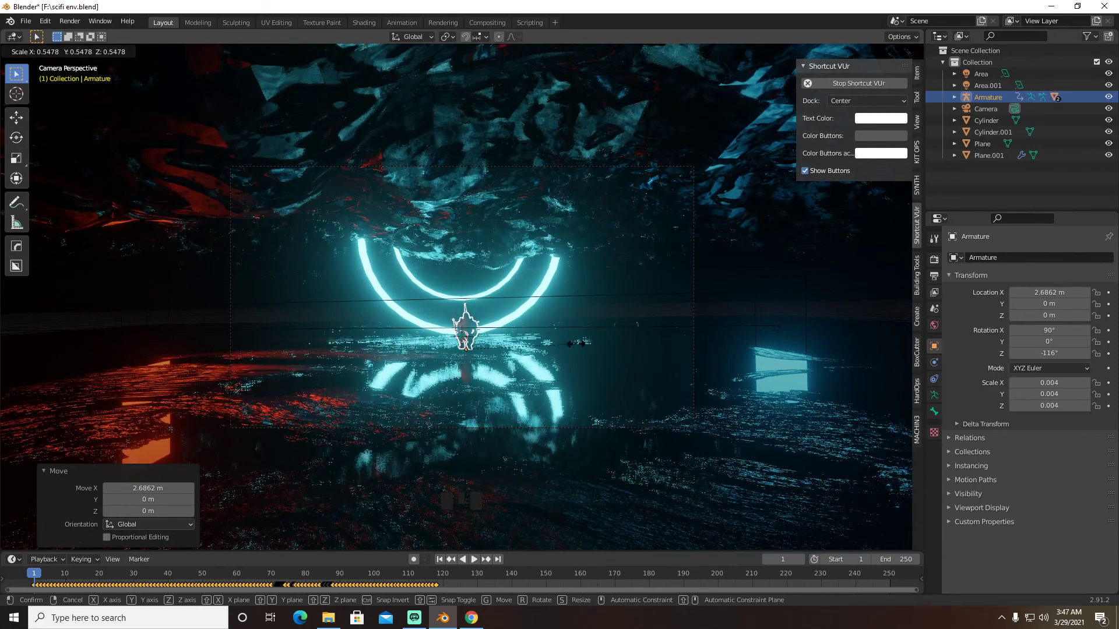
click(558, 314)
click(26, 21)
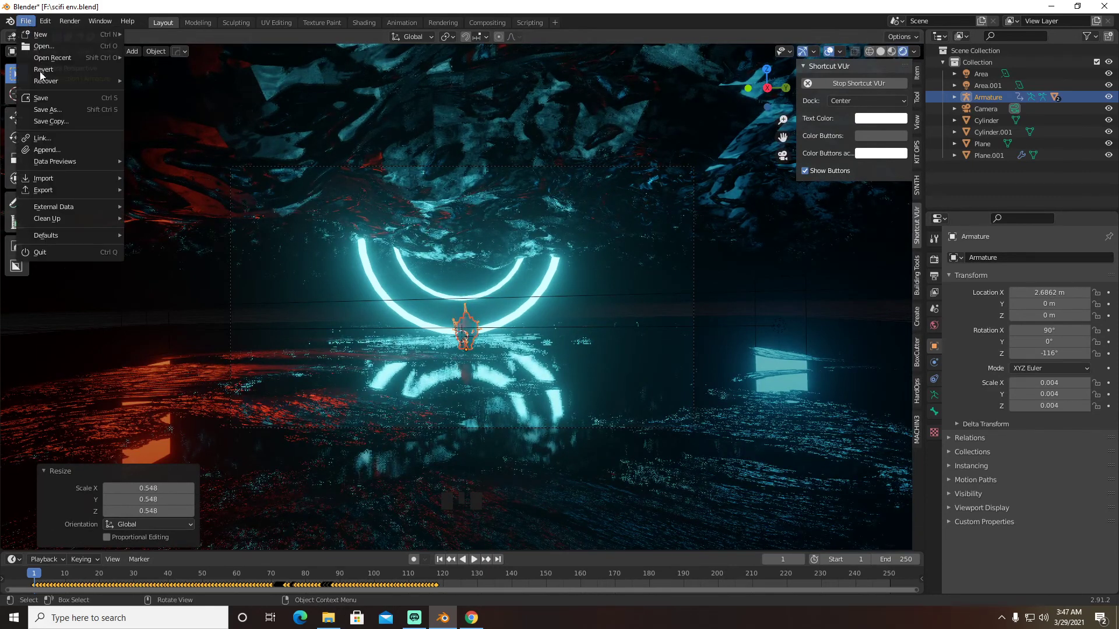
mouse_move(41, 178)
click(204, 247)
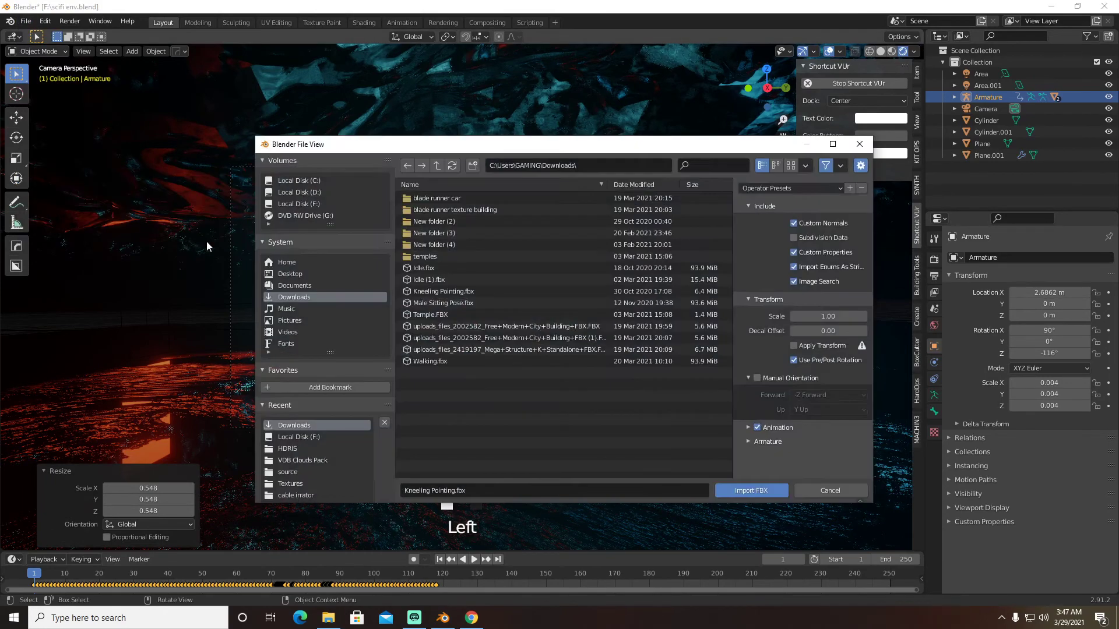
click(429, 269)
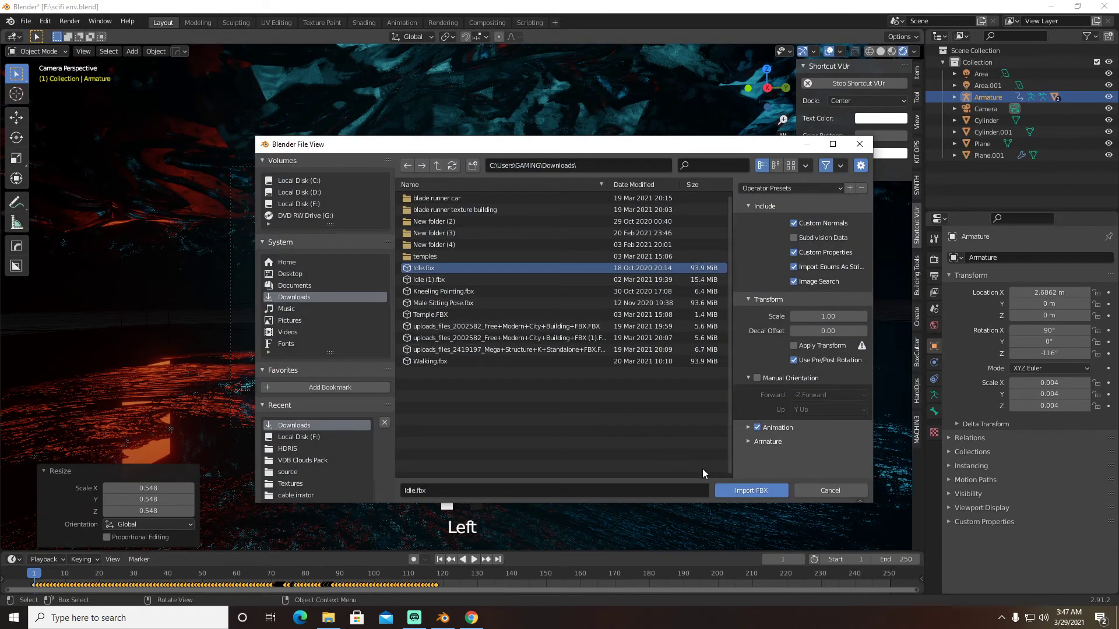
click(740, 491)
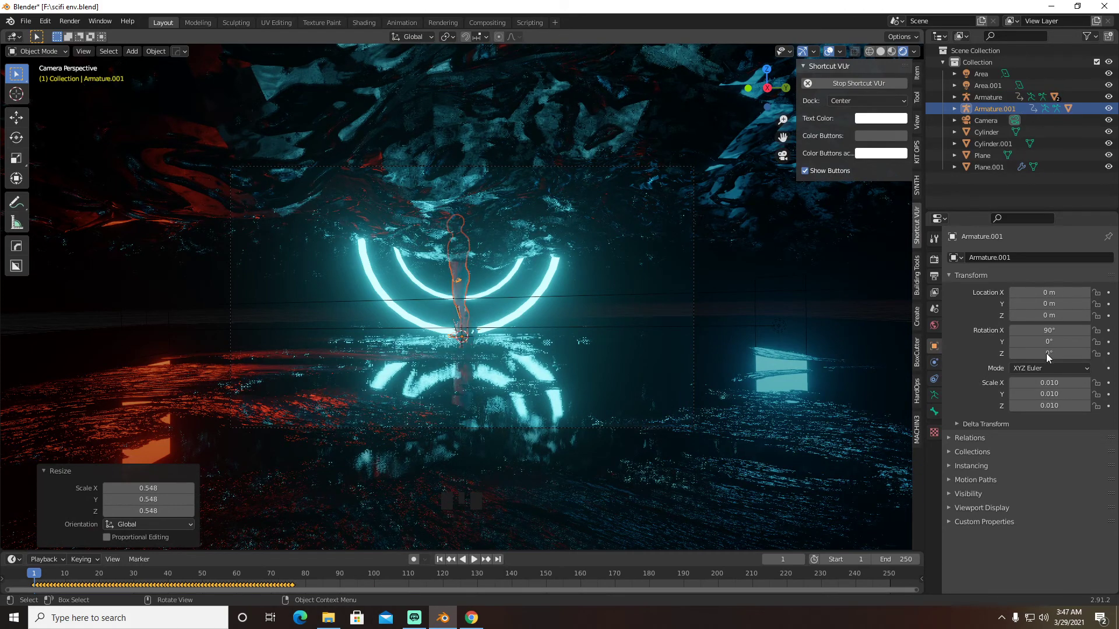
Rotate the imported standing figure to -95.7° about Z and scale it down by a factor of about 0.282
drag(1054, 352, 989, 352)
key(s)
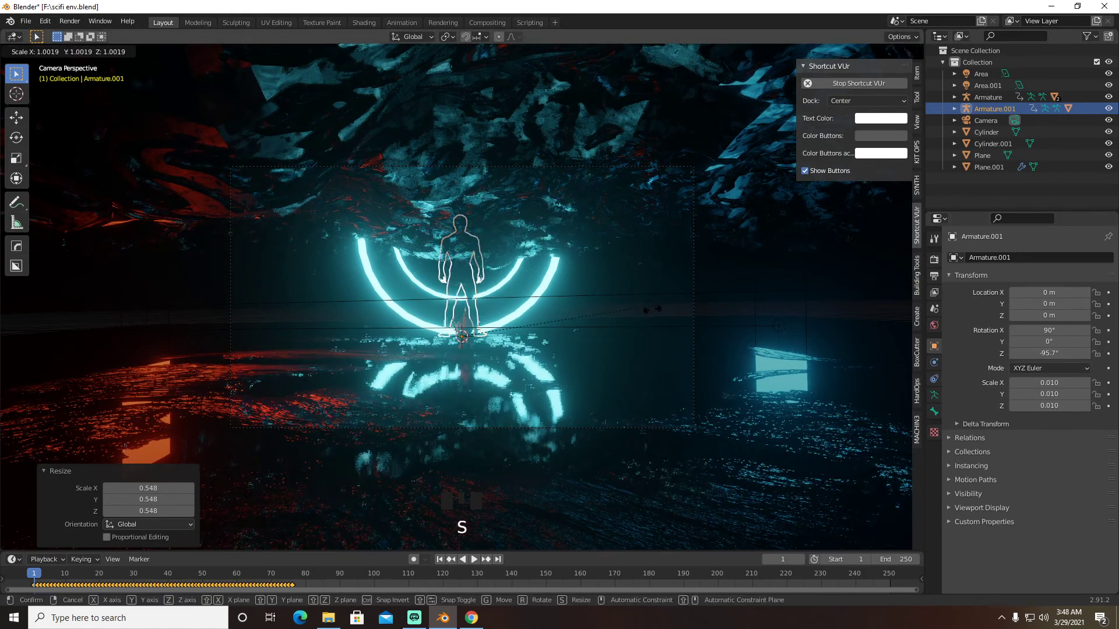
click(518, 325)
Move the standing figure about 4.42 m along the X axis and about 0.68 m along the Y axis
key(g)
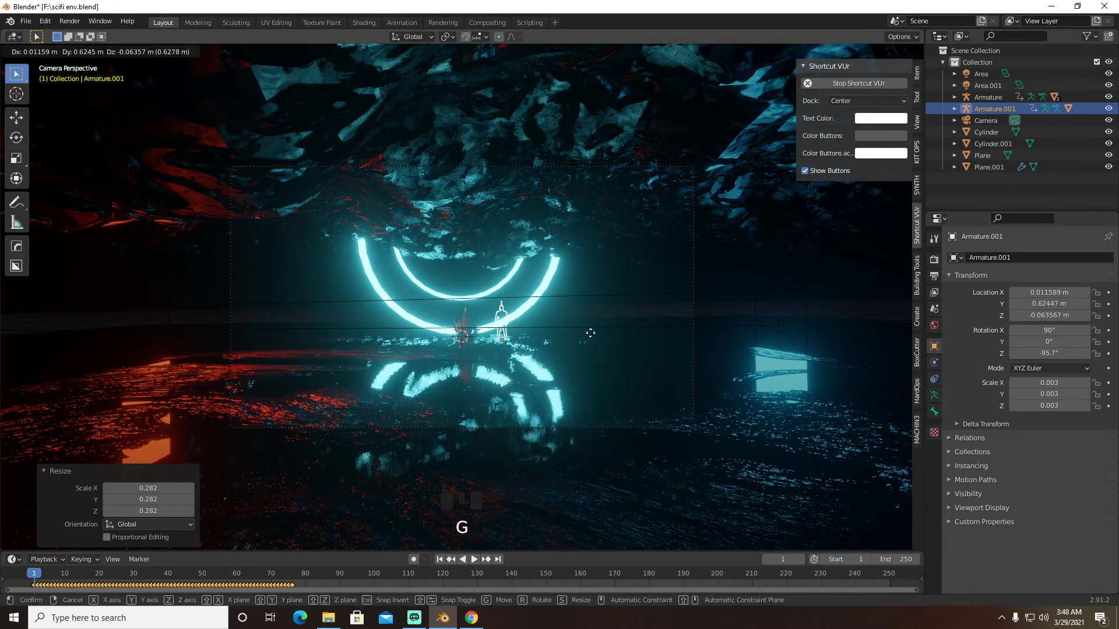
key(g)
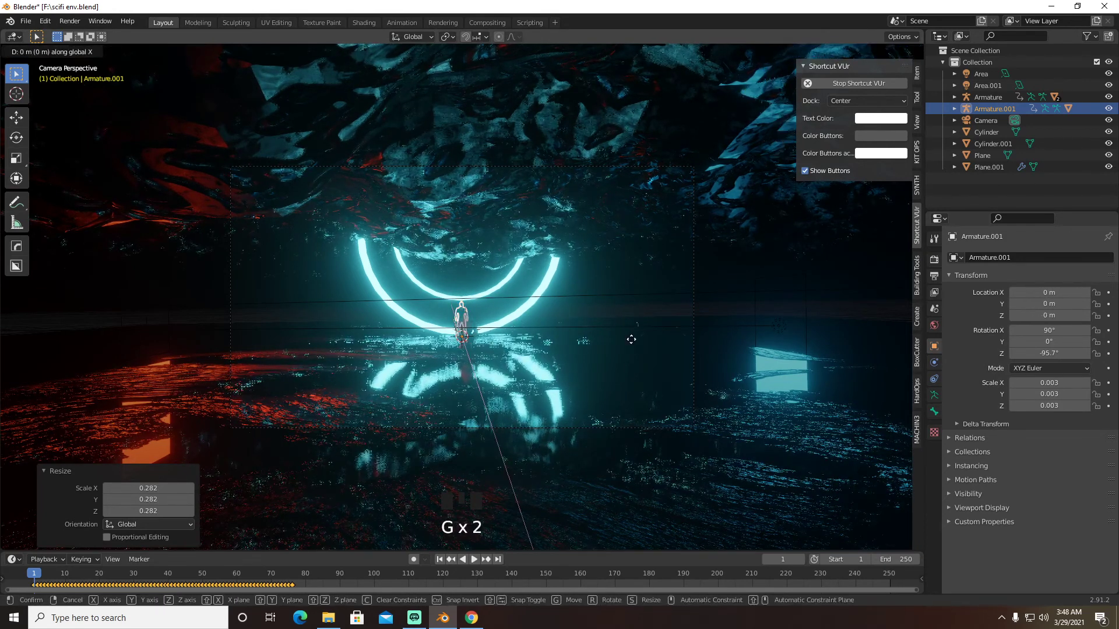
click(655, 407)
key(g)
key(y)
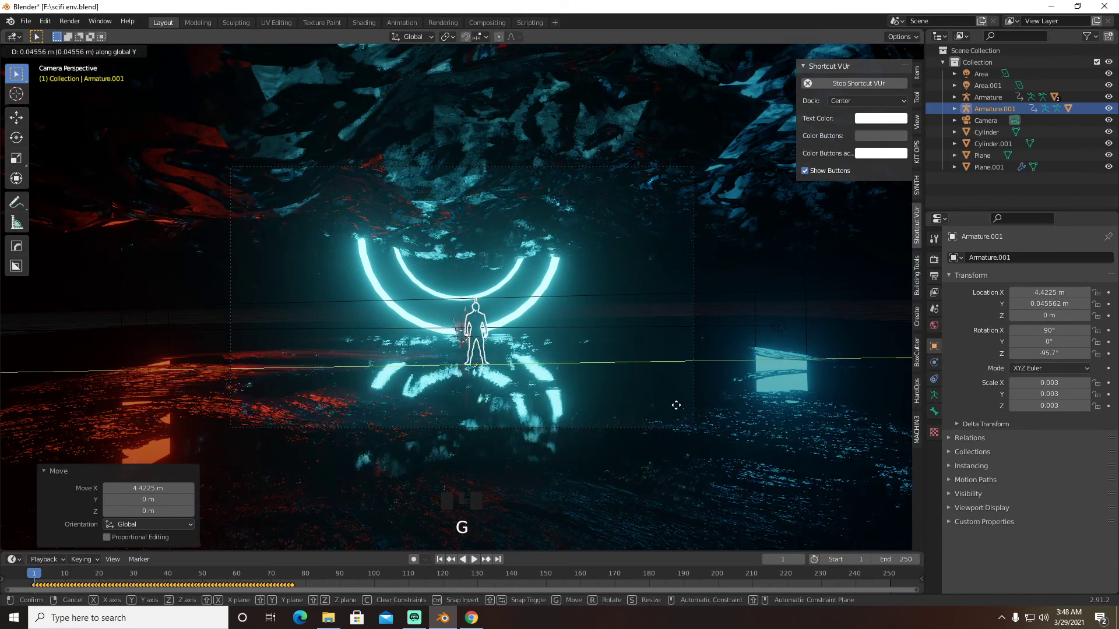
click(732, 399)
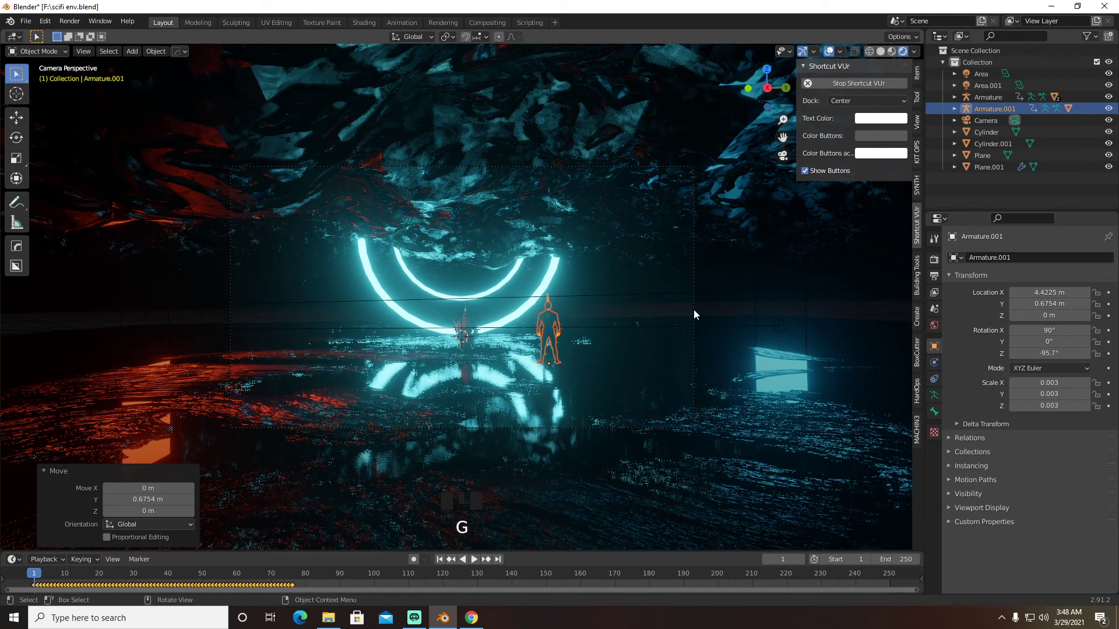
Hide and delete the two coloured area lights, Area.001 and Area
click(1109, 85)
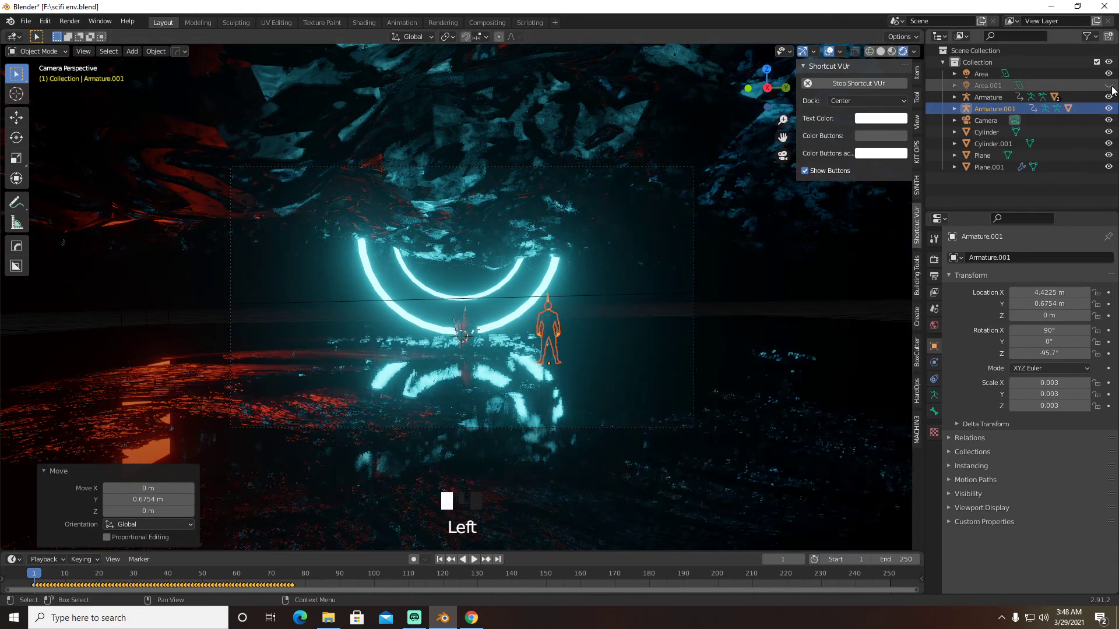
click(1108, 74)
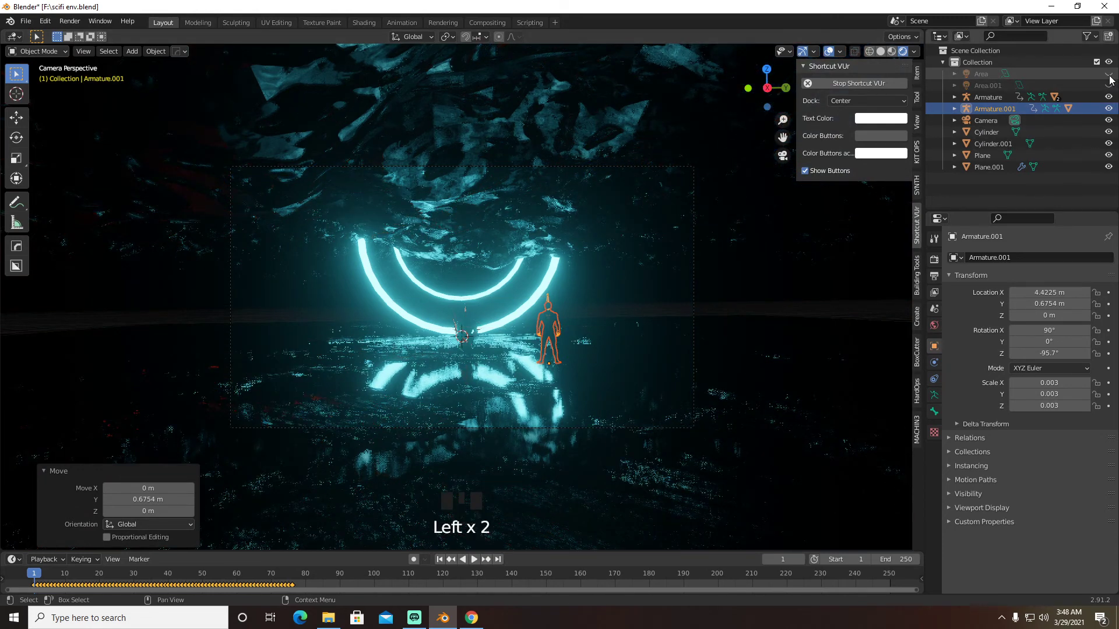
right_click(988, 86)
click(962, 117)
right_click(969, 76)
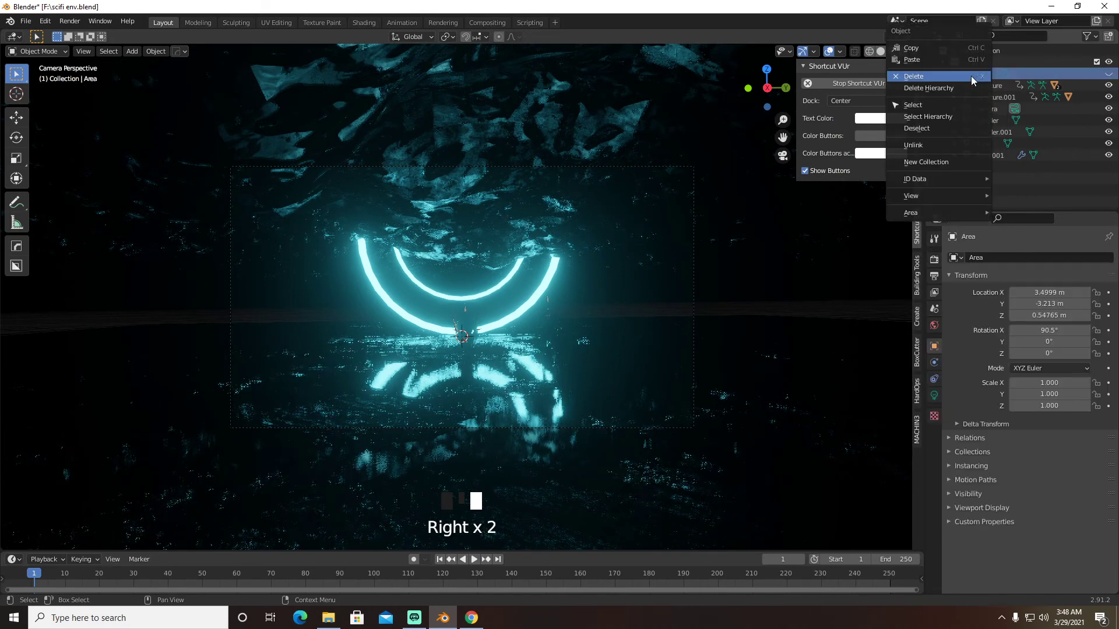
click(970, 79)
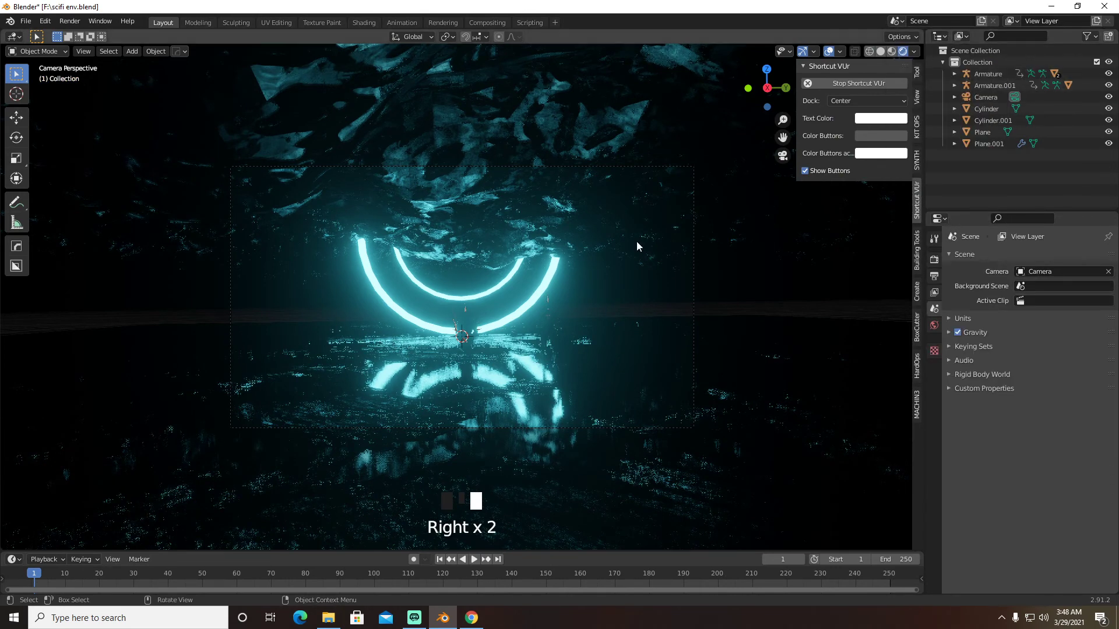
Change the emission colour of the glowing rings' material to orange-red
click(543, 282)
click(935, 445)
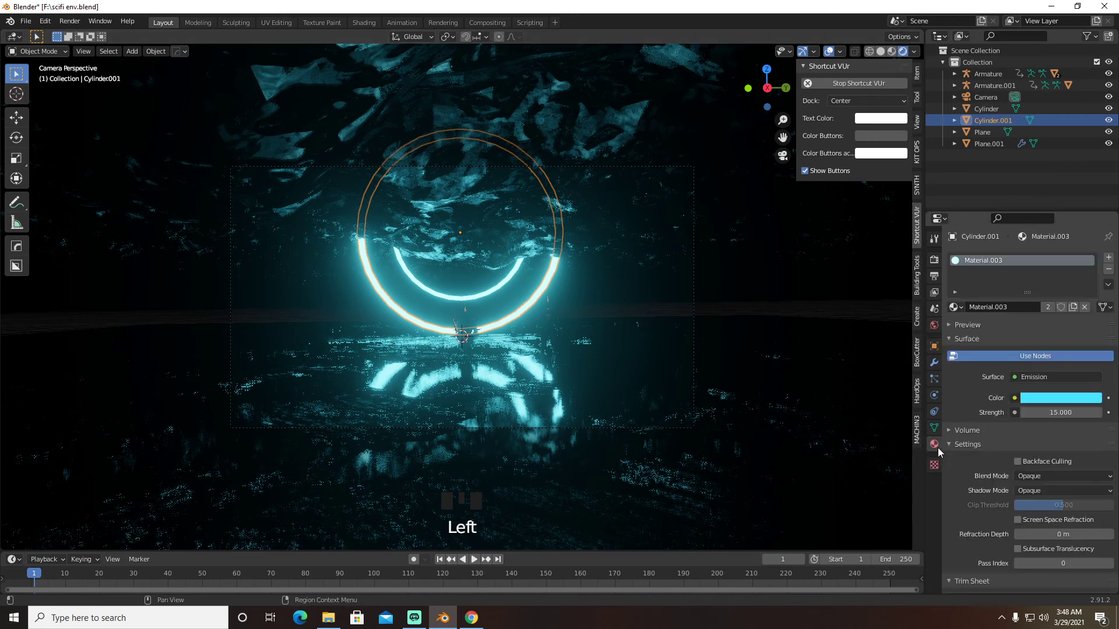
click(1037, 398)
click(1033, 309)
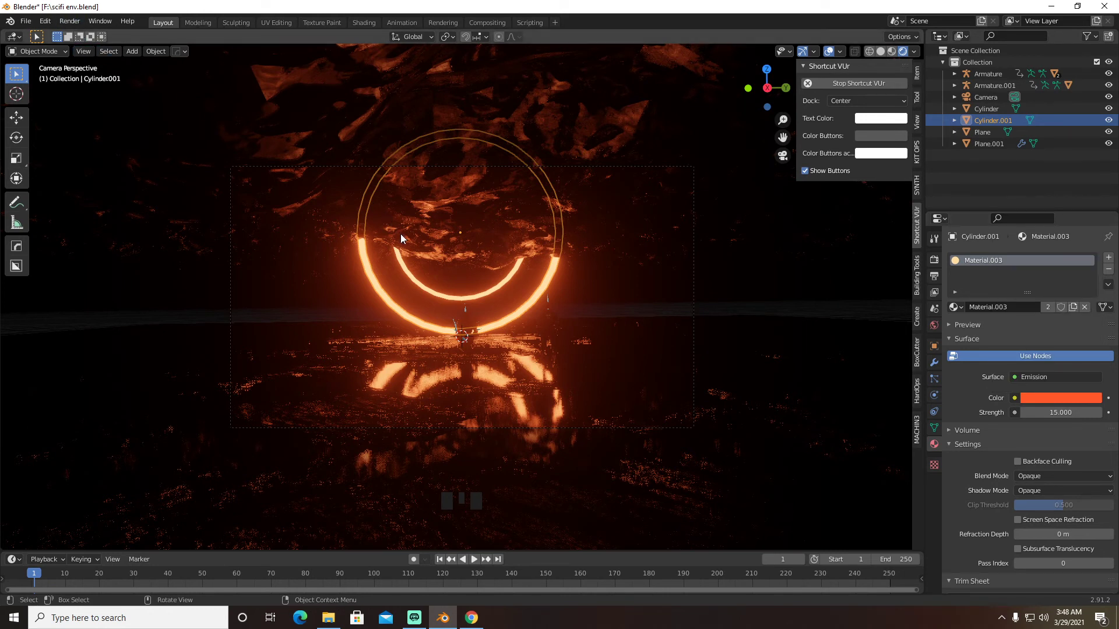
Render the scene as a still image to check the orange lighting and close the render window
click(69, 21)
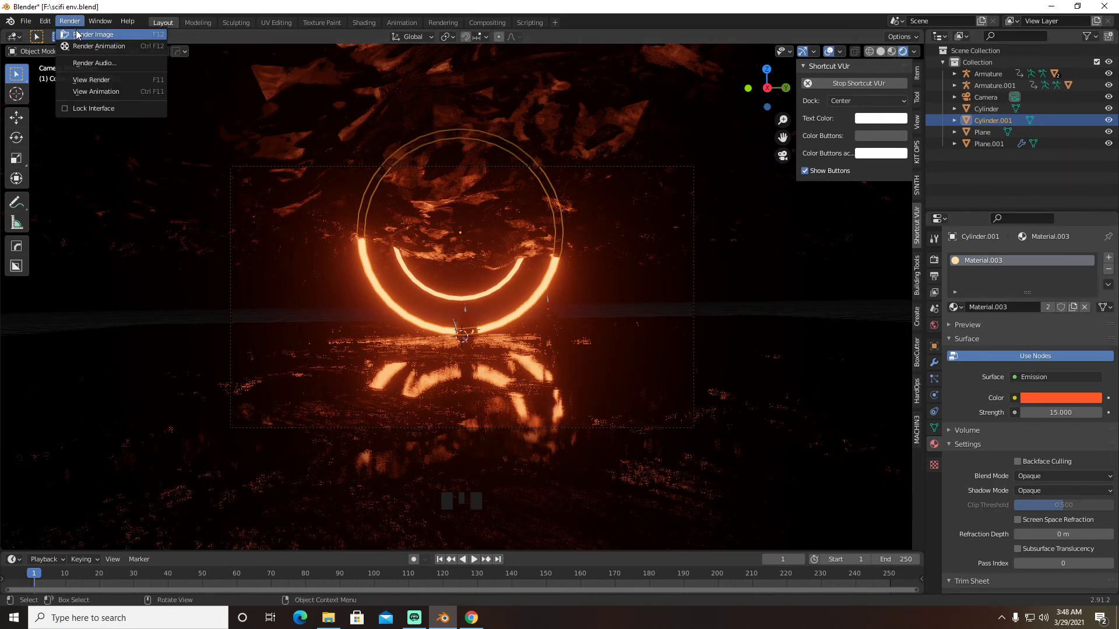
click(82, 33)
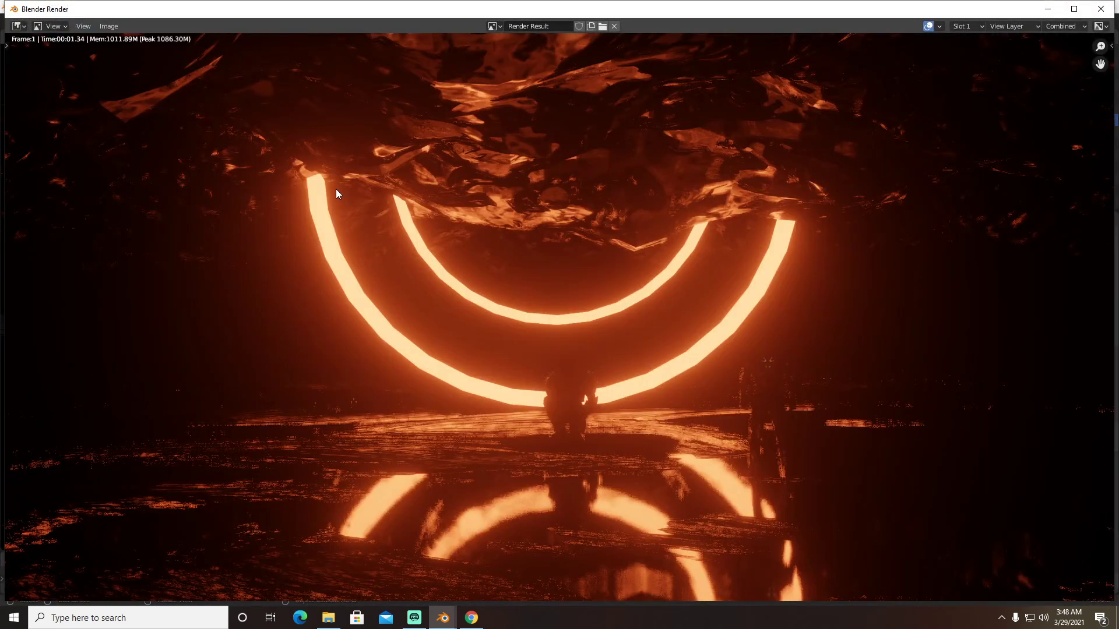
key(Escape)
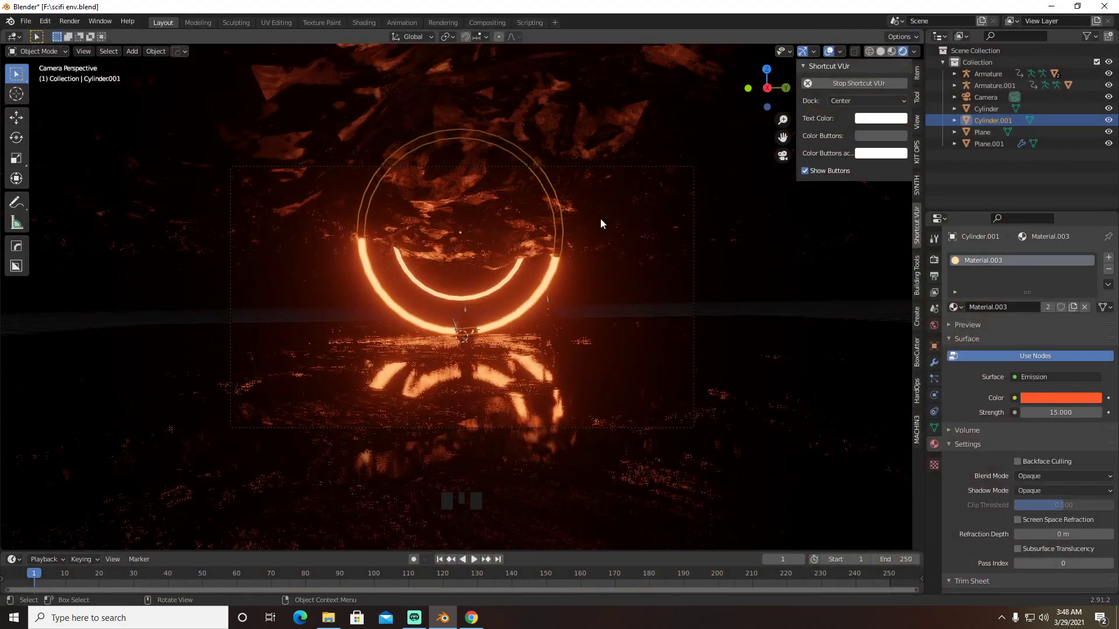
Add an area light and raise it about 1.02 m along the Z axis above the scene origin
key(shift+a)
mouse_move(568, 362)
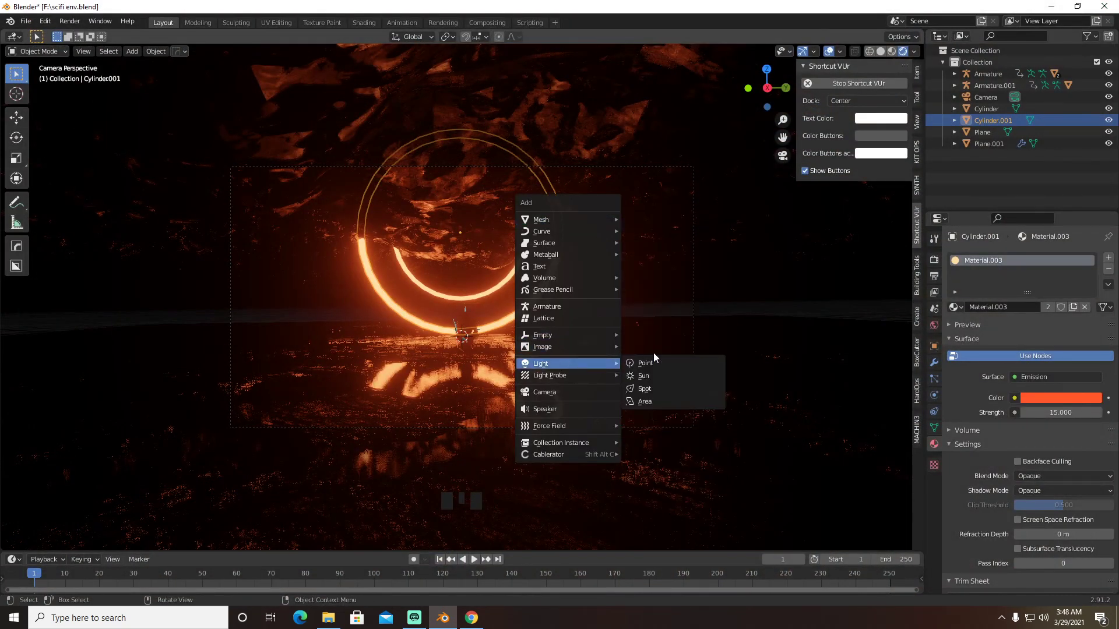
click(646, 398)
key(g)
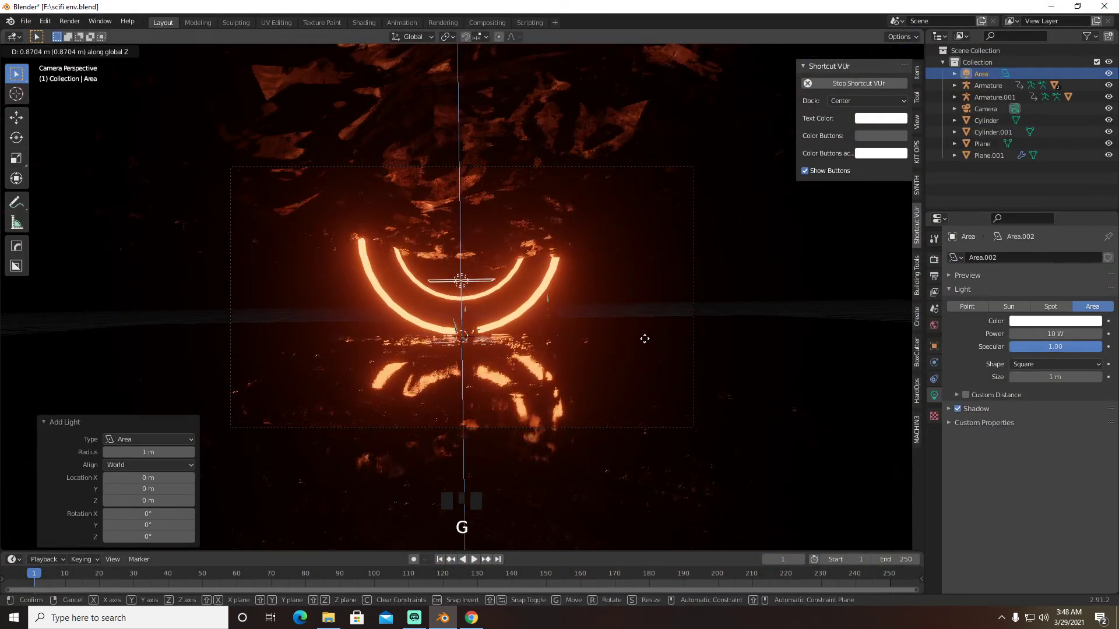
click(645, 331)
Try the new area light's power at 50 W, and set it to 100 W
click(1034, 333)
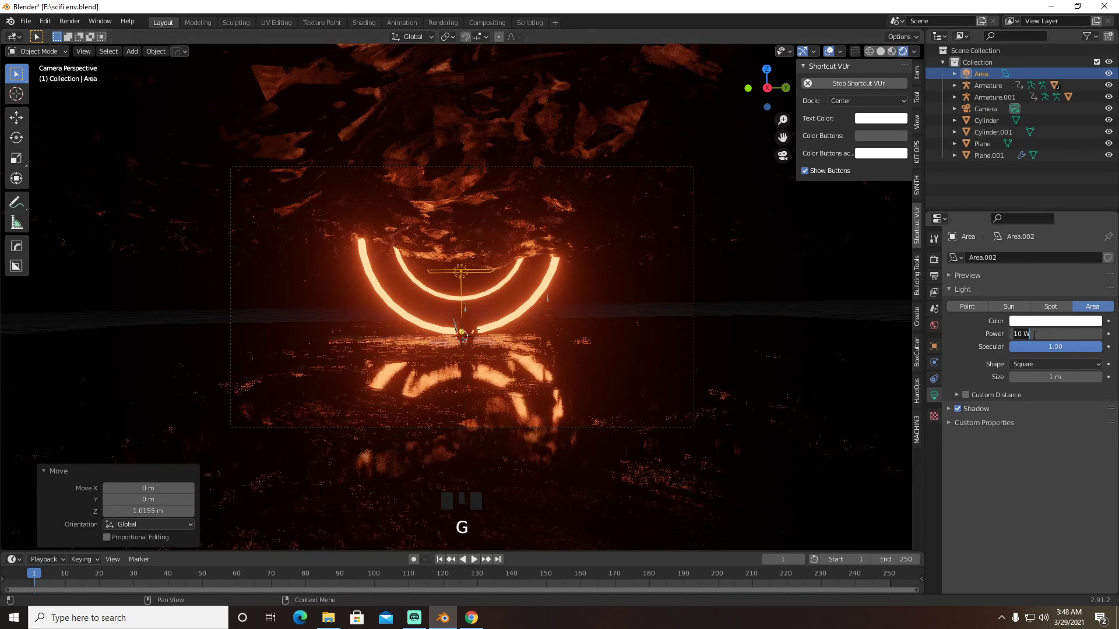
text(50)
key(Return)
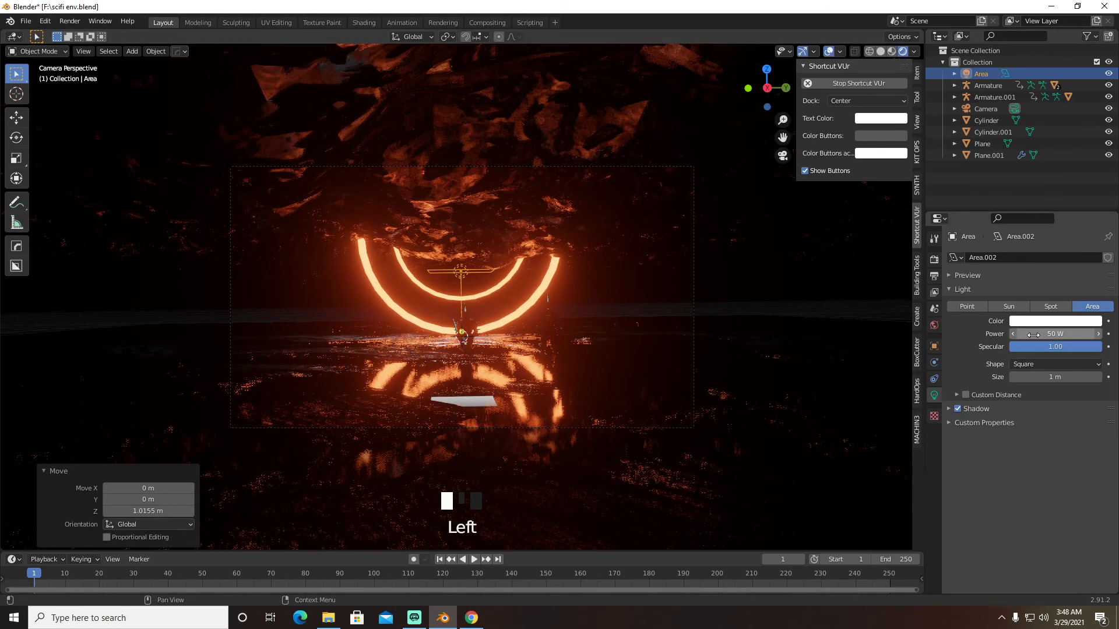
click(1034, 335)
text(100)
key(Return)
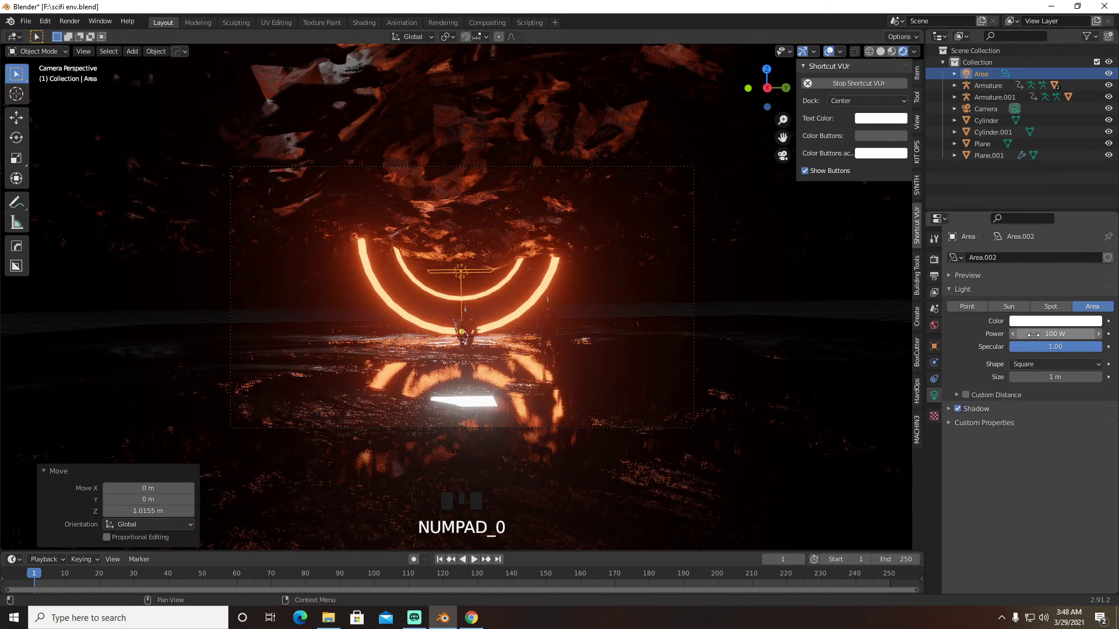
Move the area light about 4.82 m along the X axis, above the two figures
key(g)
key(x)
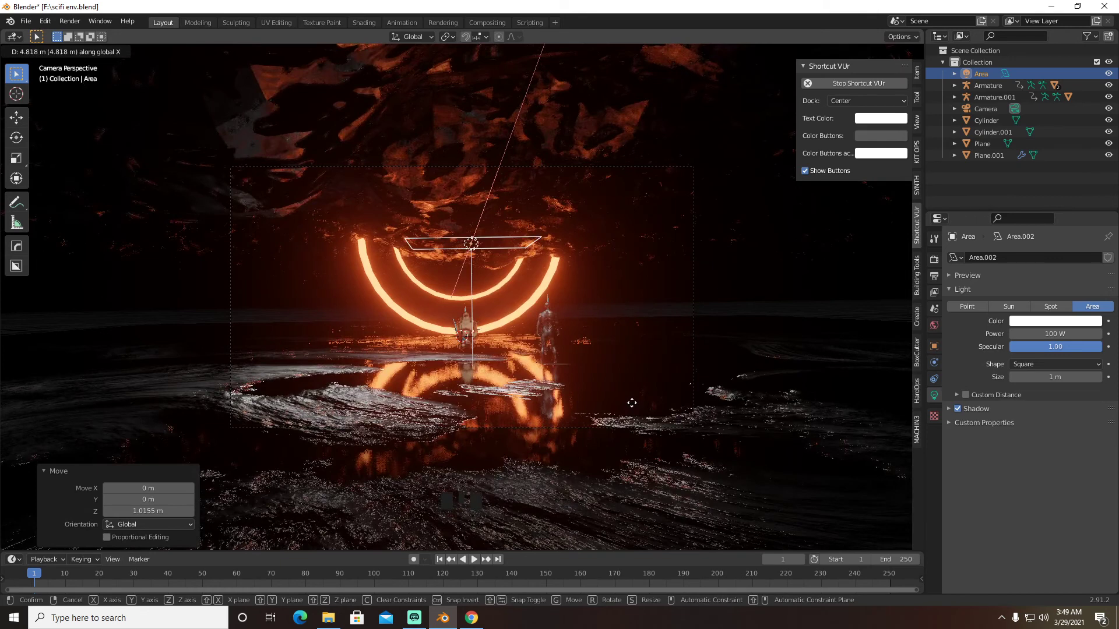
click(632, 403)
Set the area light's colour to orange-red with hue 0.032 and saturation 0.939, and save the file
click(1050, 321)
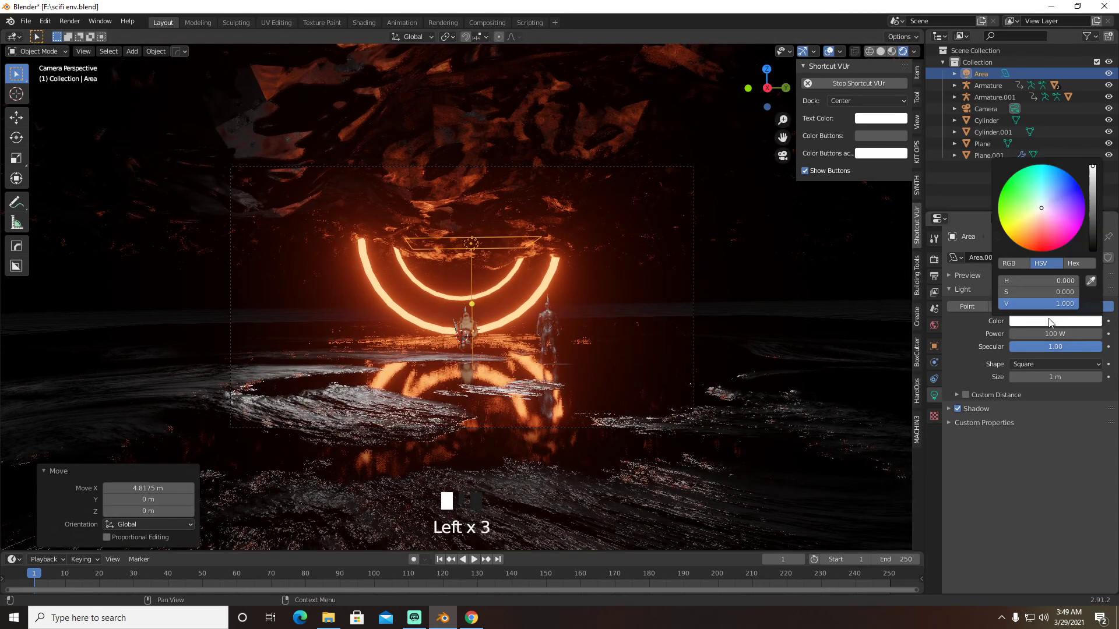
click(1034, 250)
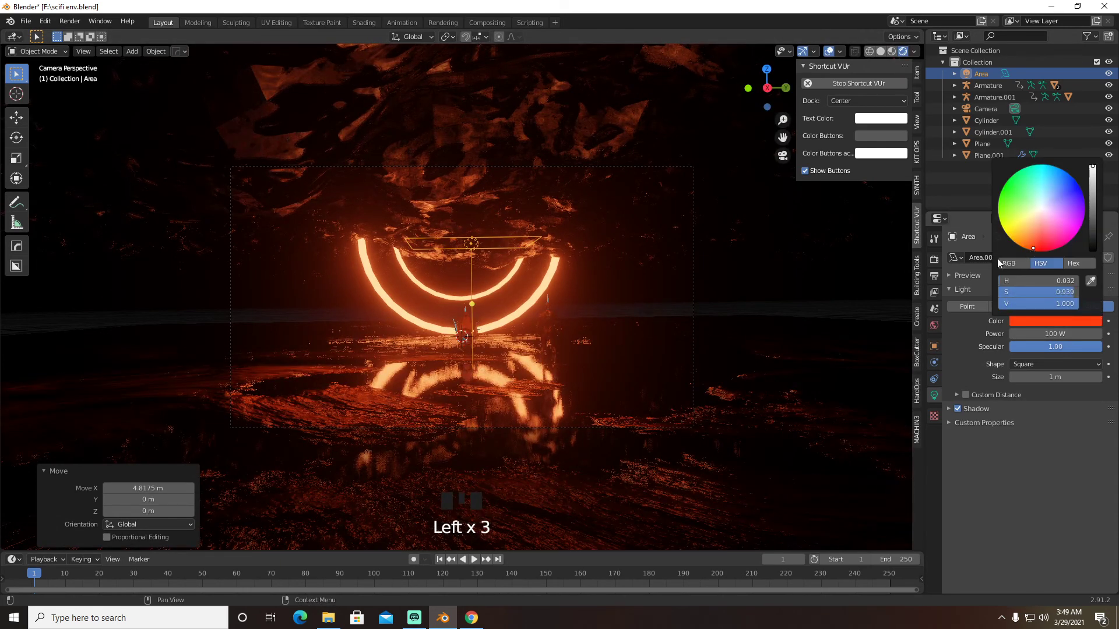
key(ctrl+s)
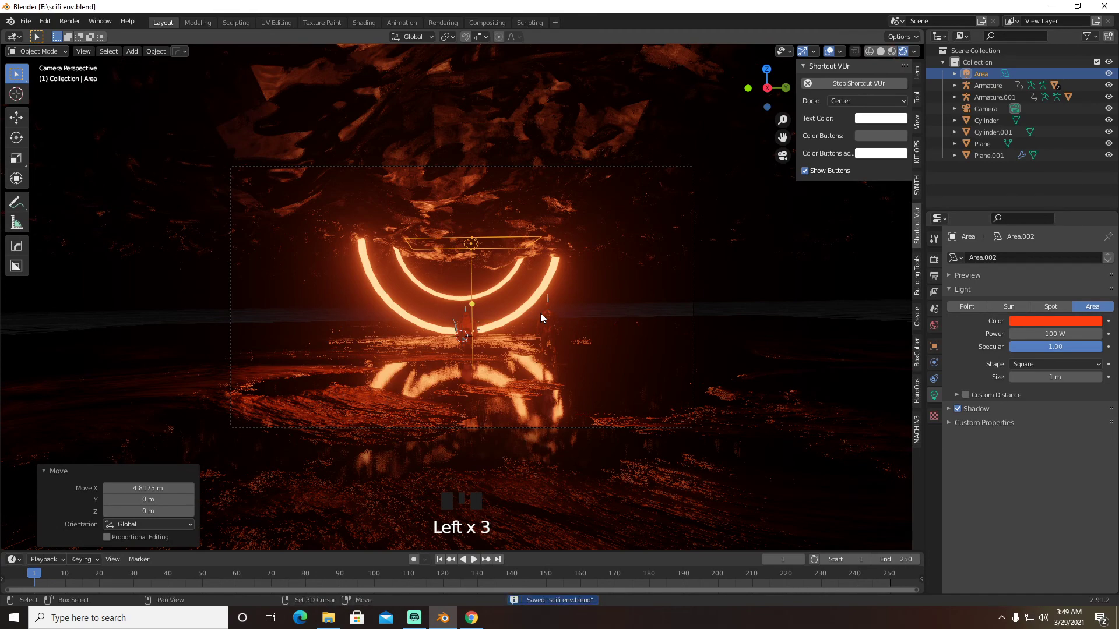
Add a Plain Axes empty and move it about 2.69 m along the X axis to the kneeling figure
key(shift+a)
mouse_move(520, 289)
click(592, 285)
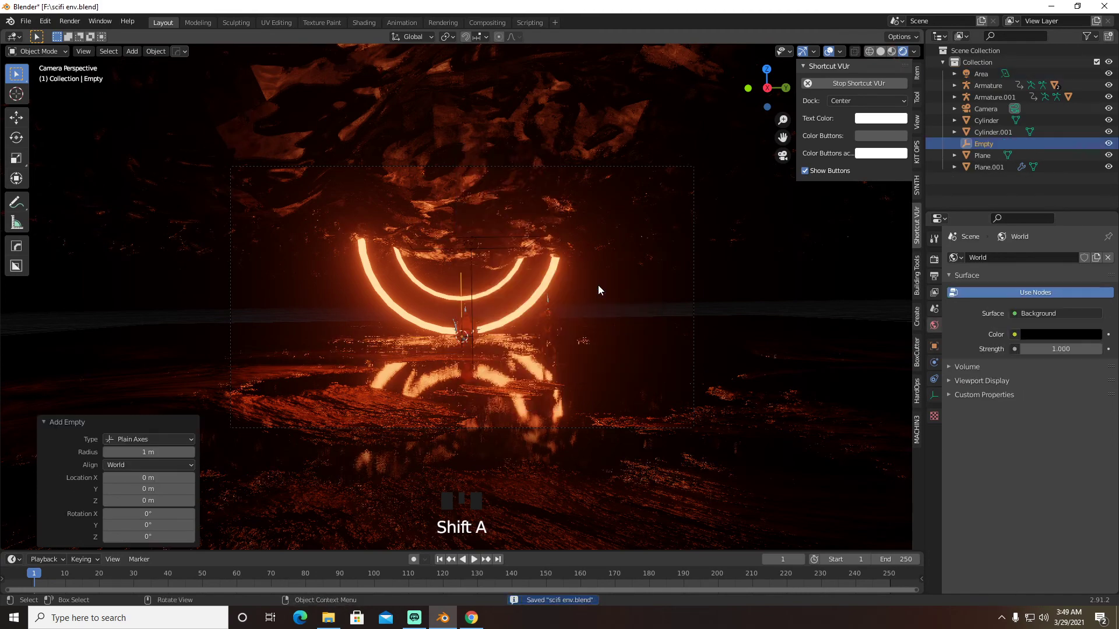
middle_drag(547, 306, 582, 307)
key(g)
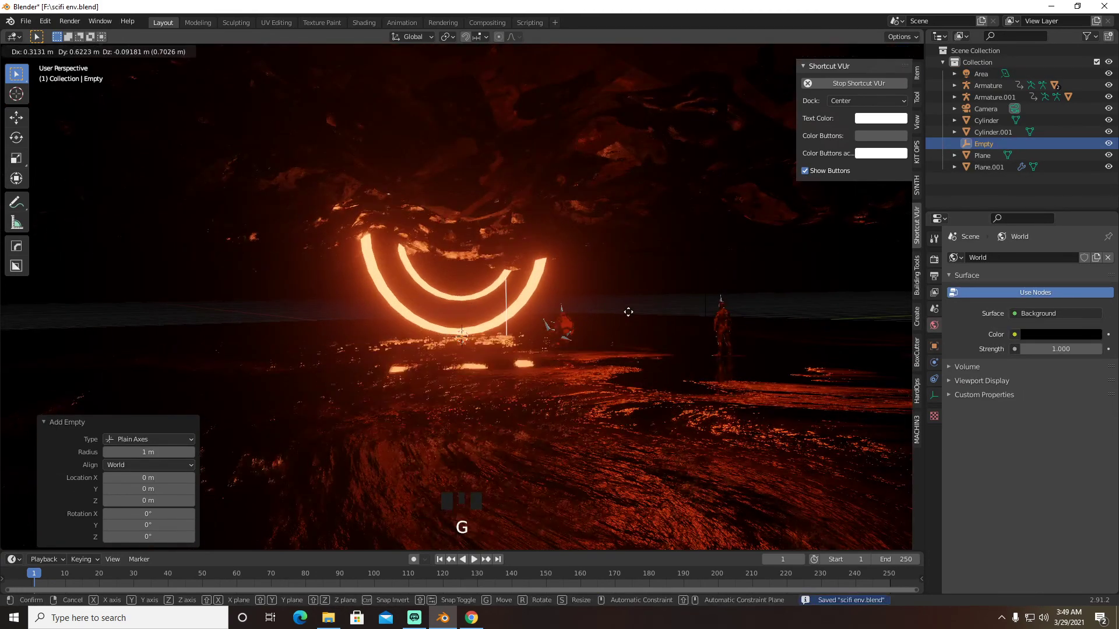
key(x)
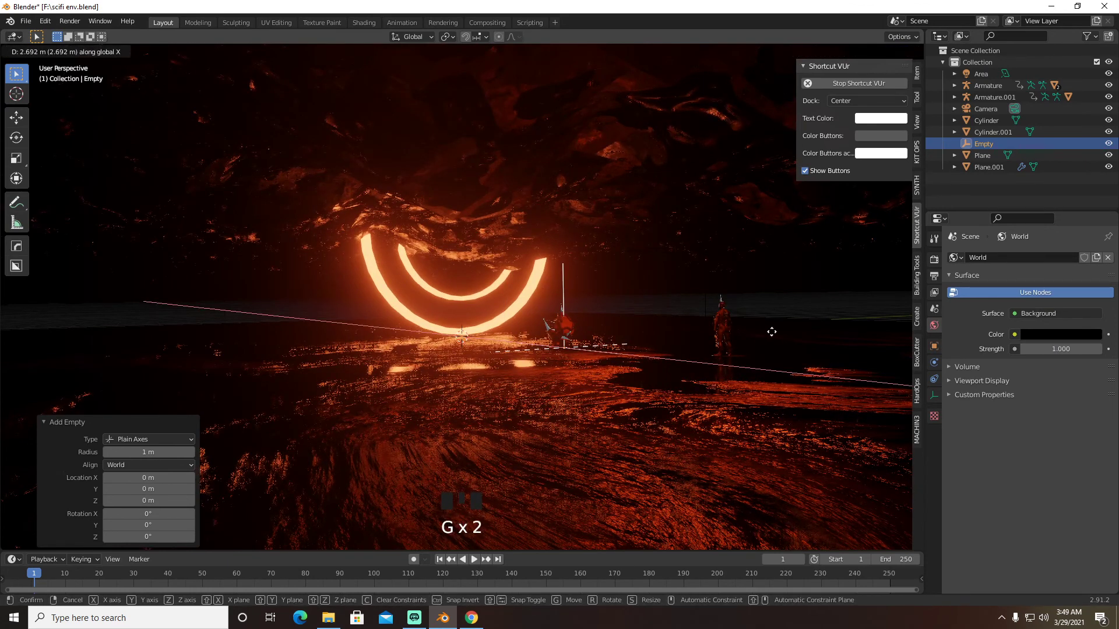
click(771, 332)
Scale the empty down by a factor of about 0.34 and raise it about 0.3 m along the Z axis
key(s)
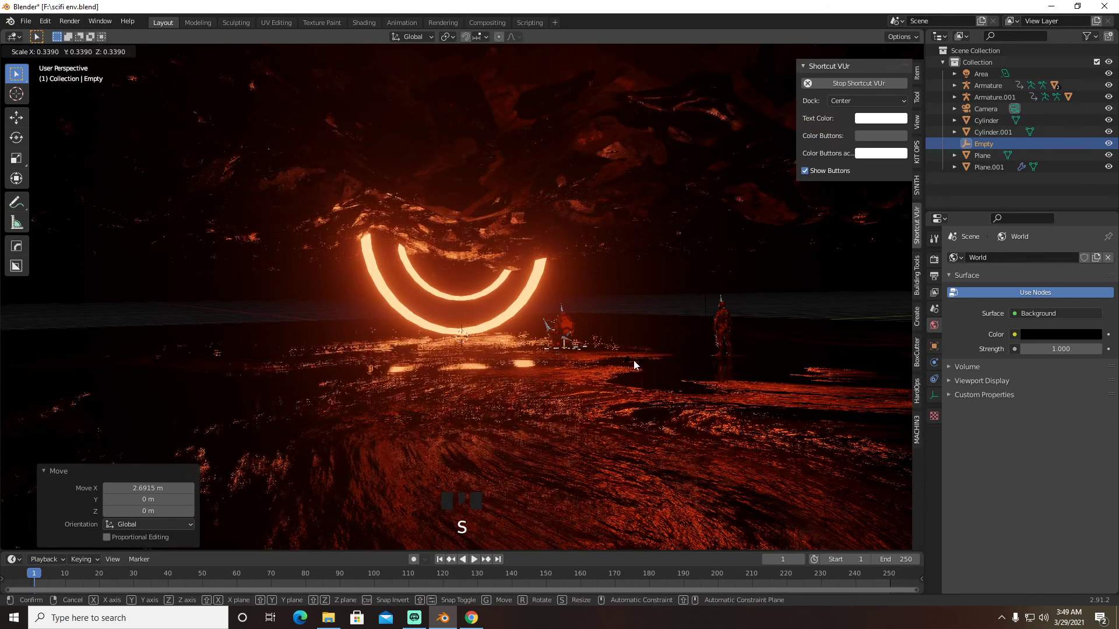
key(g)
key(z)
click(634, 338)
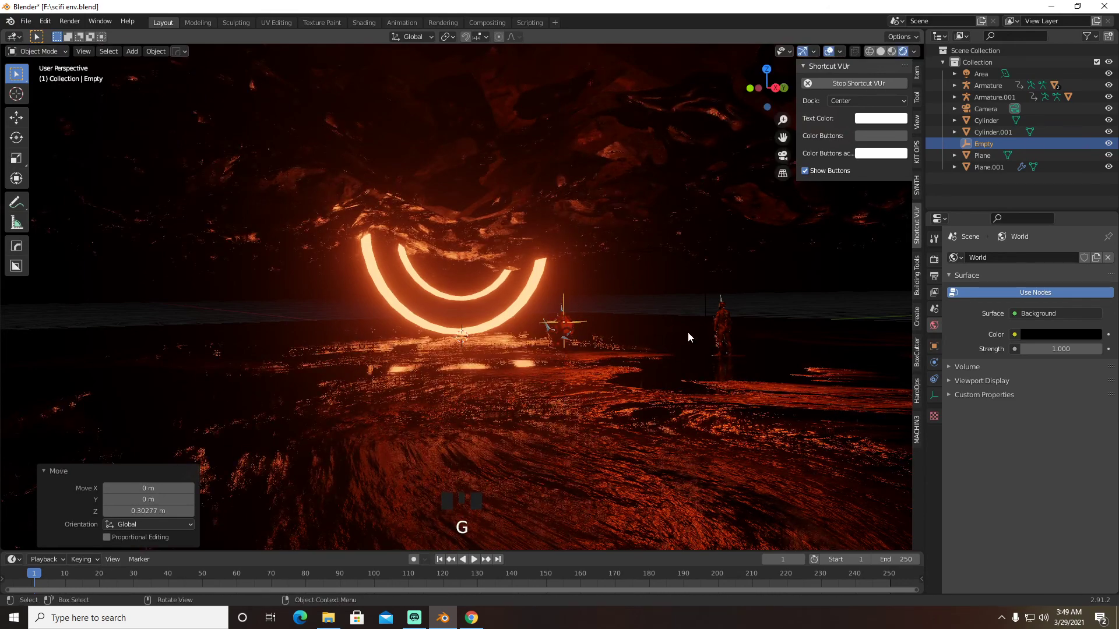
Move the empty about 1.43 m along the X axis and about 0.65 m along the Y axis, towards the standing figure
middle_drag(689, 331, 641, 333)
key(g)
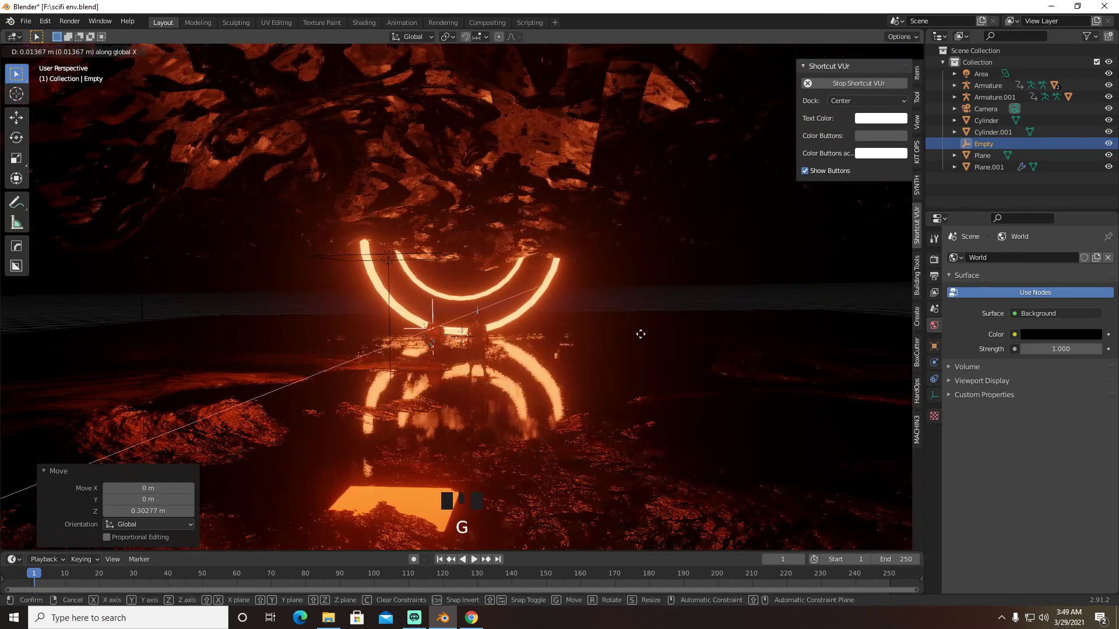
key(x)
click(617, 352)
key(g)
key(y)
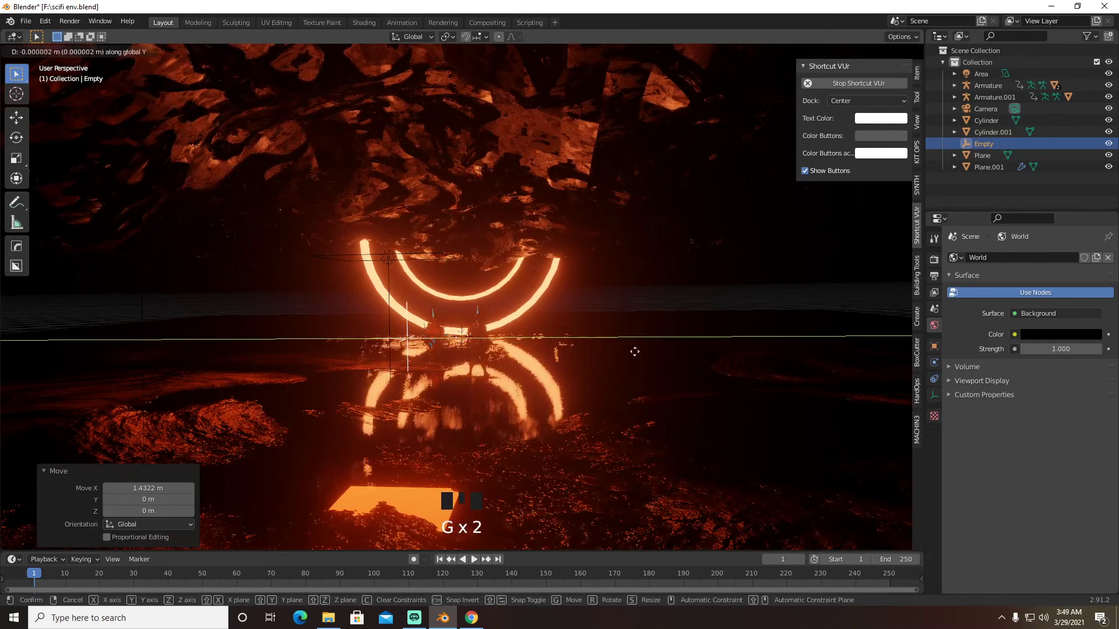
click(689, 352)
Fine-tune the empty onto the standing figure, moving it about 0.14 m along Y and about 0.11 m along X
middle_drag(688, 351, 677, 352)
key(g)
key(y)
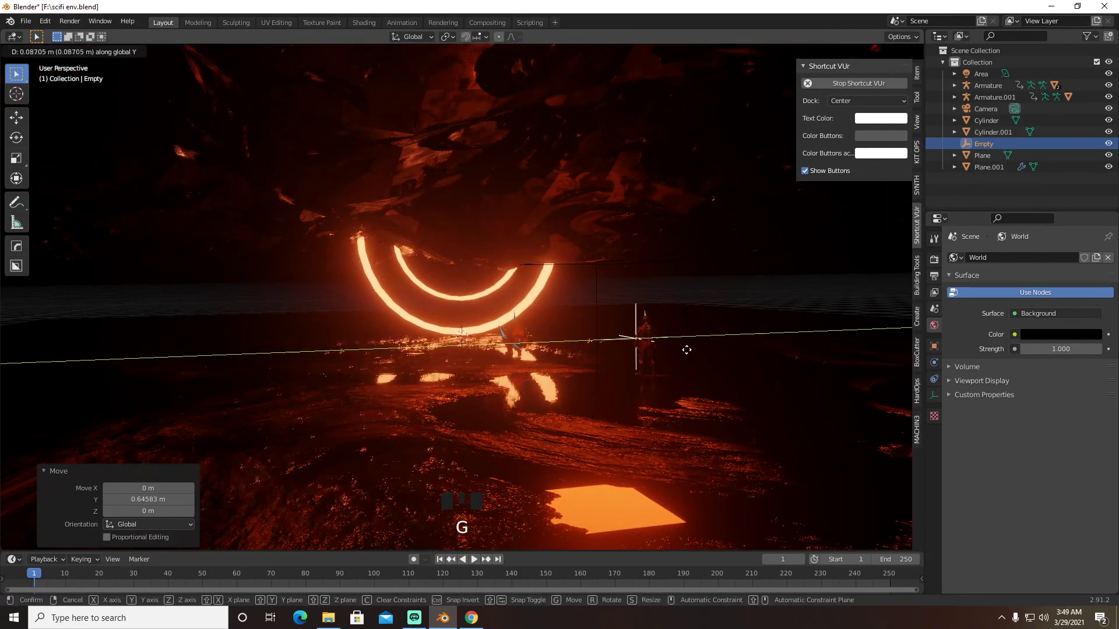
click(691, 349)
key(g)
key(x)
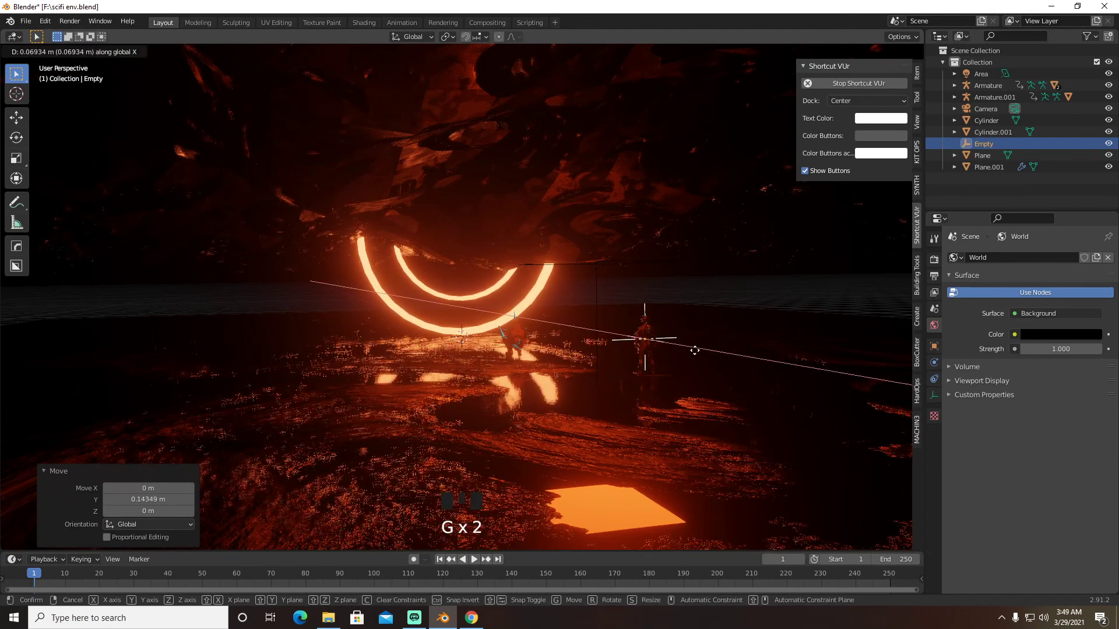
click(698, 348)
Enable depth of field on the camera, focus it on the Empty object, and set the F-Stop to 0.9 in camera view
key(KP_0)
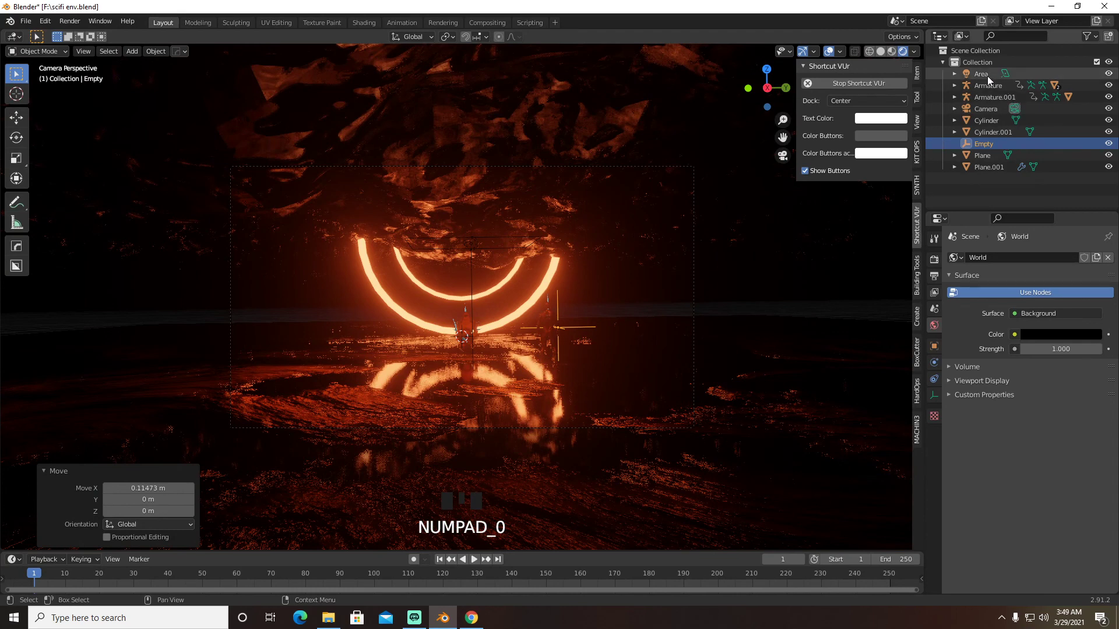
click(989, 112)
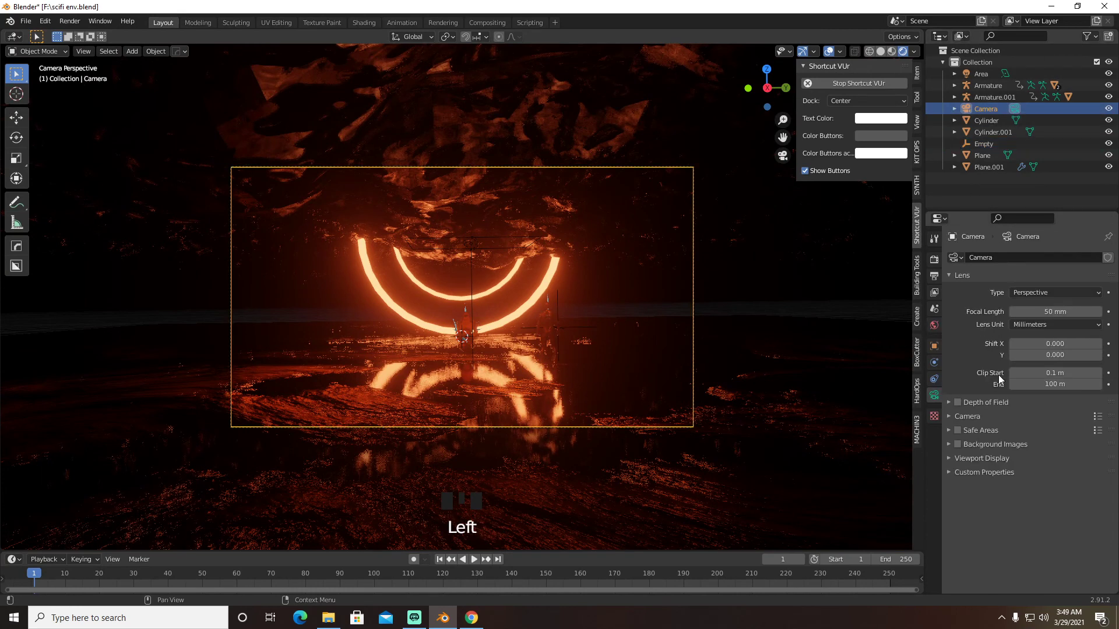
click(957, 403)
click(949, 403)
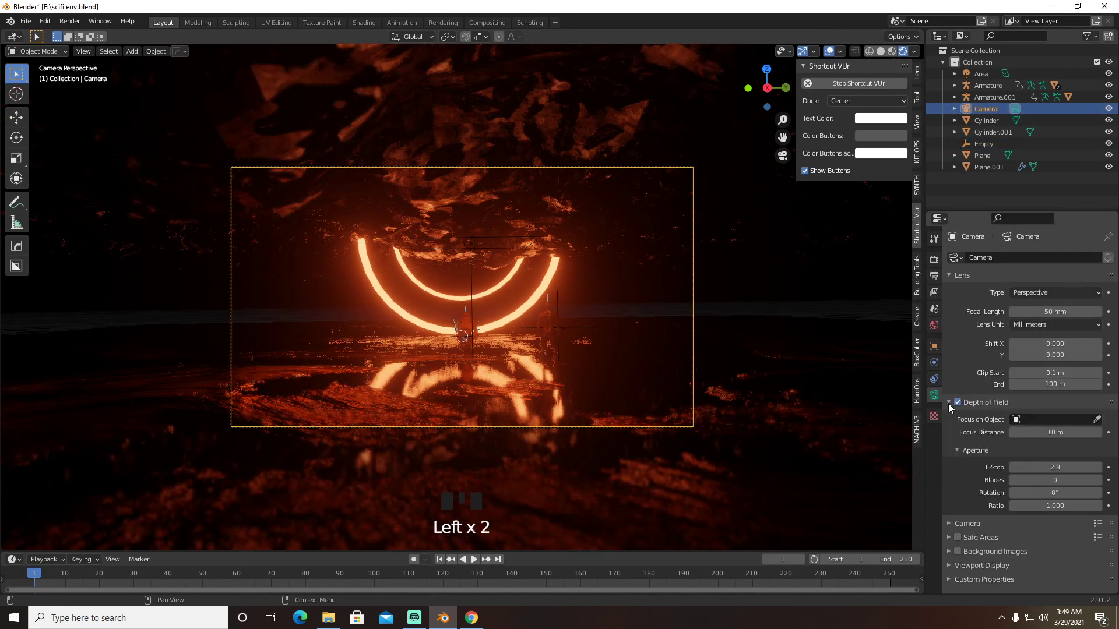
click(1046, 419)
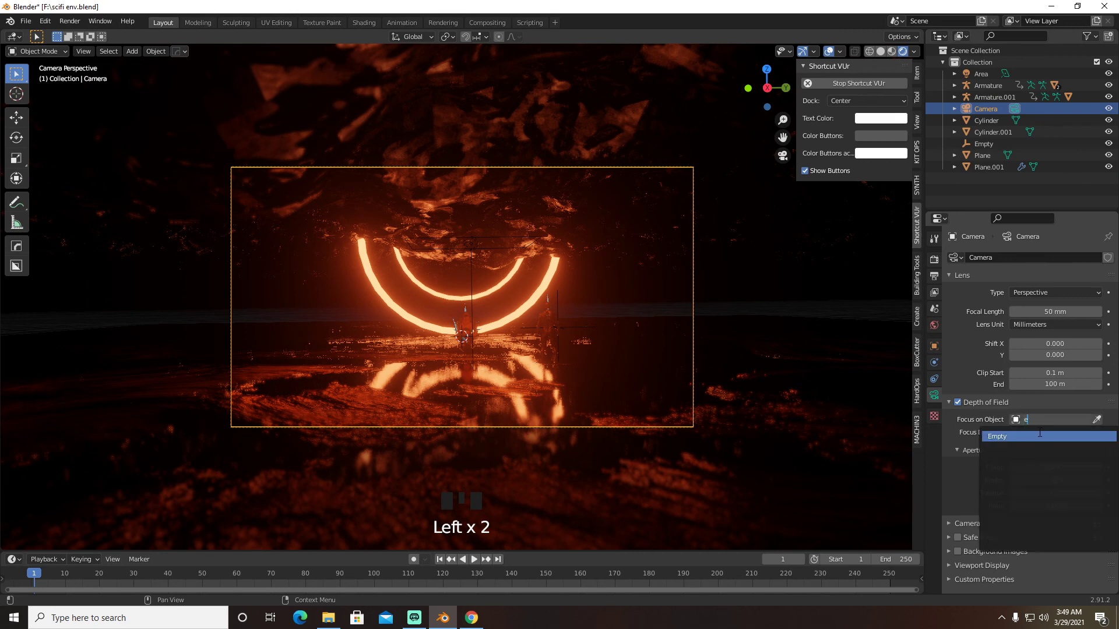
click(1047, 460)
mouse_move(1048, 466)
mouse_down()
mouse_move(1021, 466)
mouse_move(1035, 466)
mouse_up()
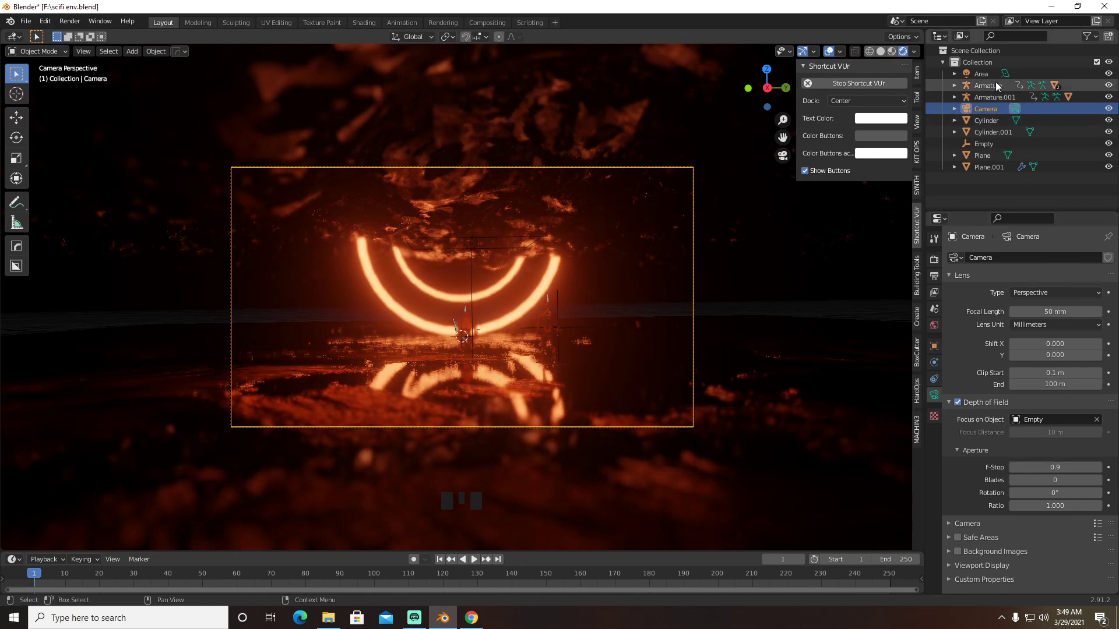
Shift the empty about -0.08 m along the Y axis
click(985, 145)
key(g)
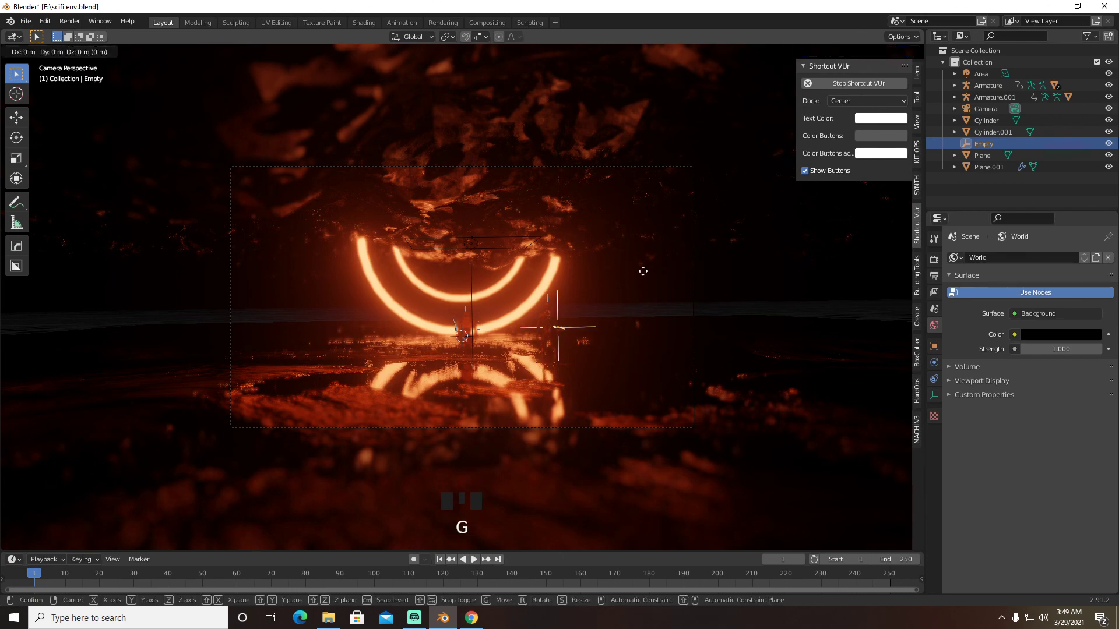
key(y)
click(634, 271)
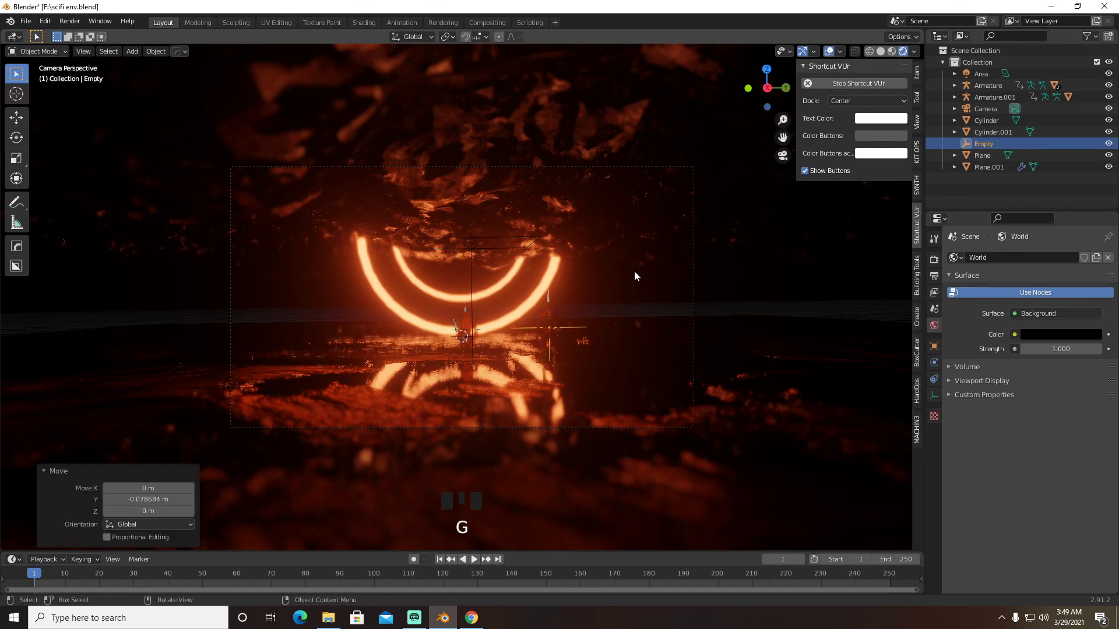
Render the current frame as a still image and view the whole result
click(70, 21)
click(85, 33)
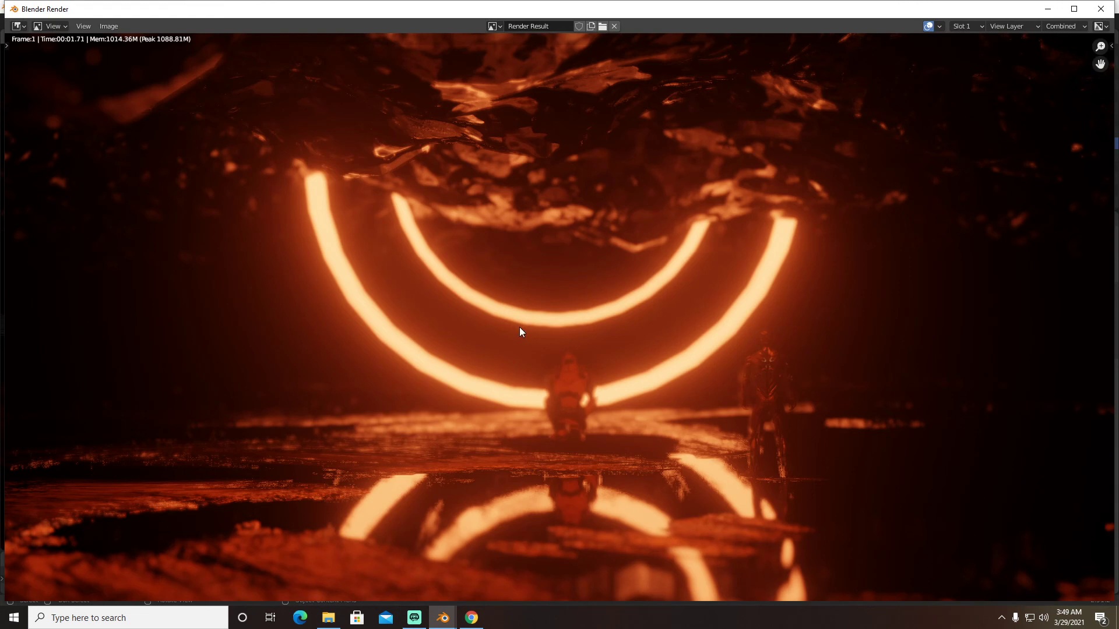
scroll(521, 332, down, 1)
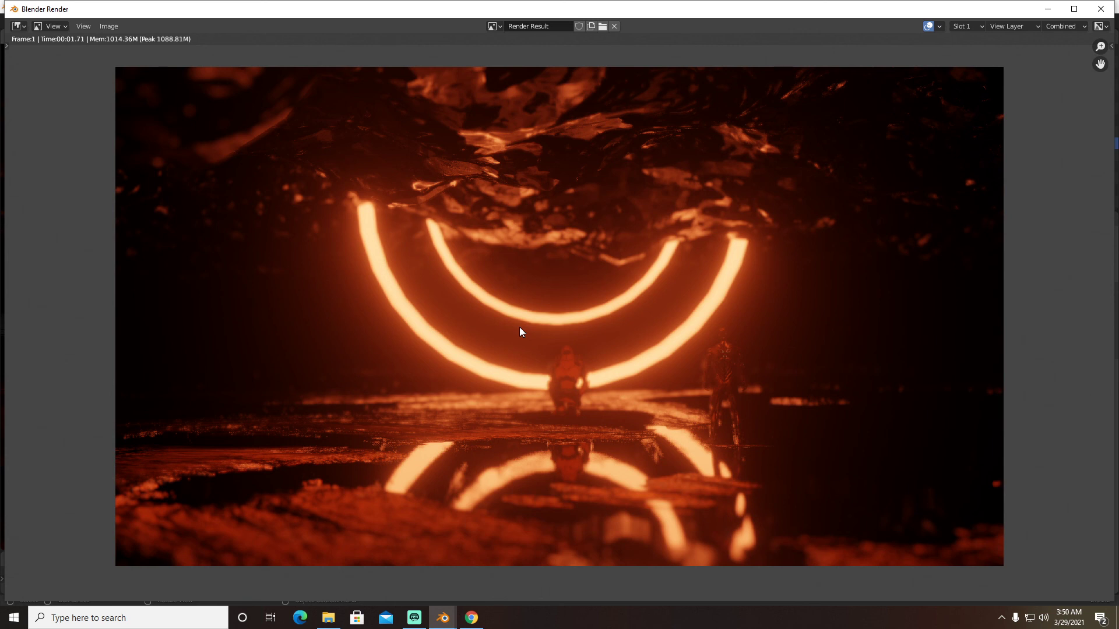
click(414, 618)
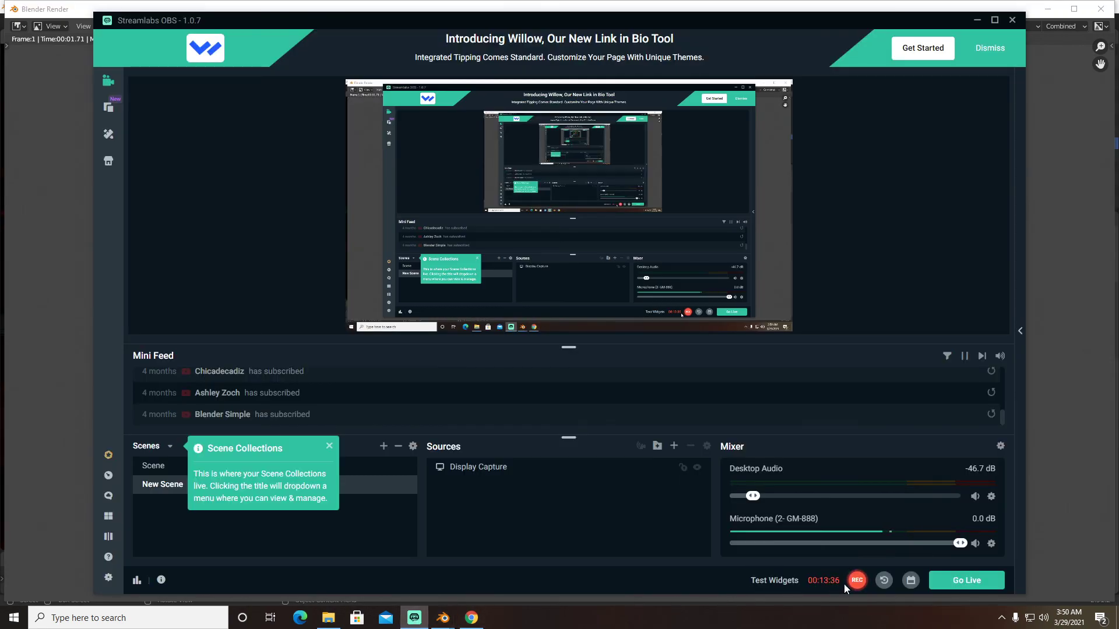